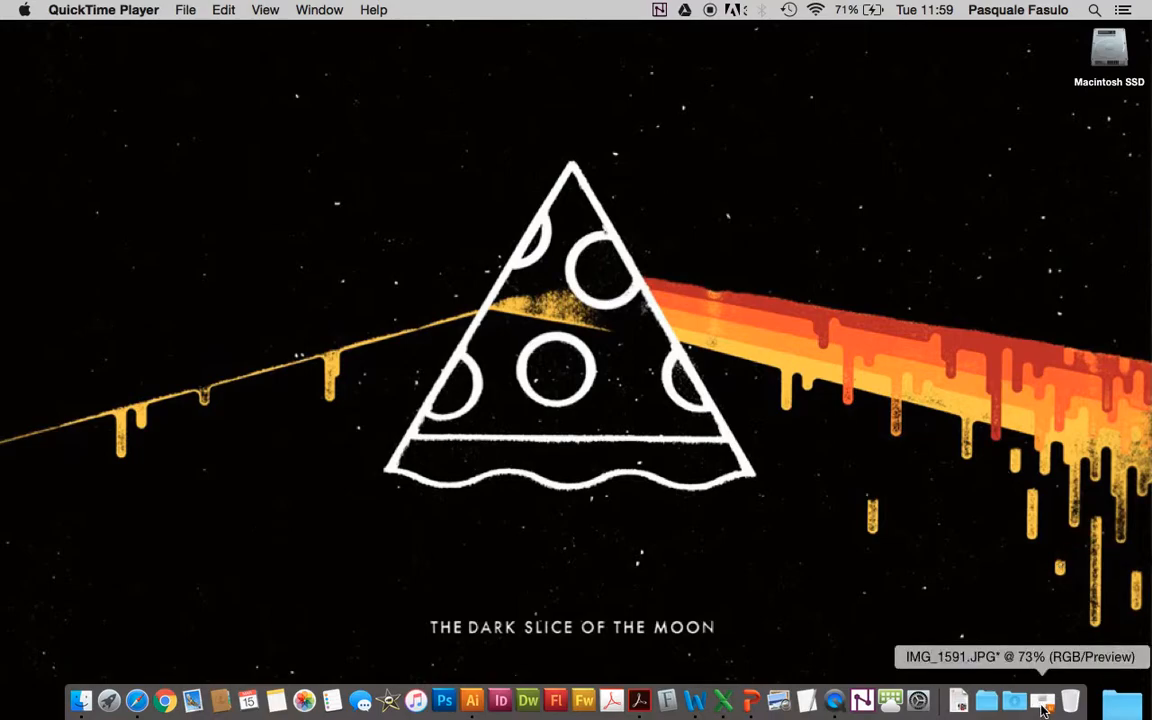
Switch to the IMG_1591.JPG document in Illustrator and examine the hand-drawn mug sketch up close.
{"action": "left_click", "coordinate": [1043, 705]}
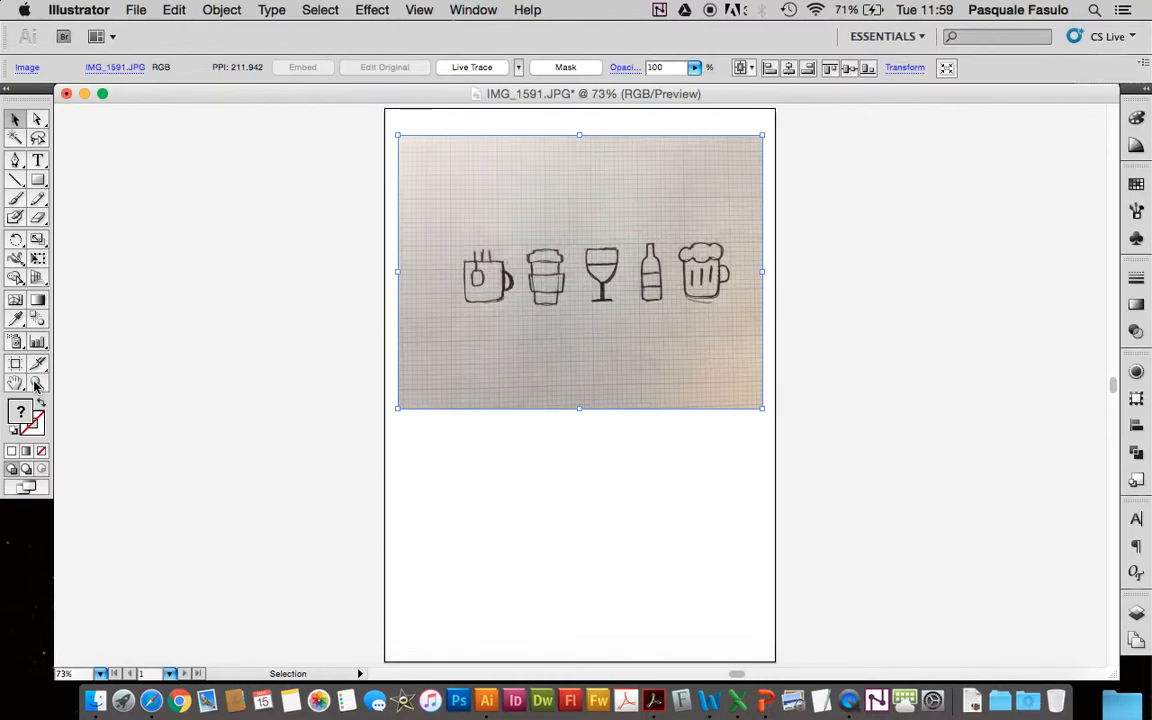
{"action": "key", "text": "z"}
{"action": "left_click_drag", "start_coordinate": [418, 141], "coordinate": [801, 453]}
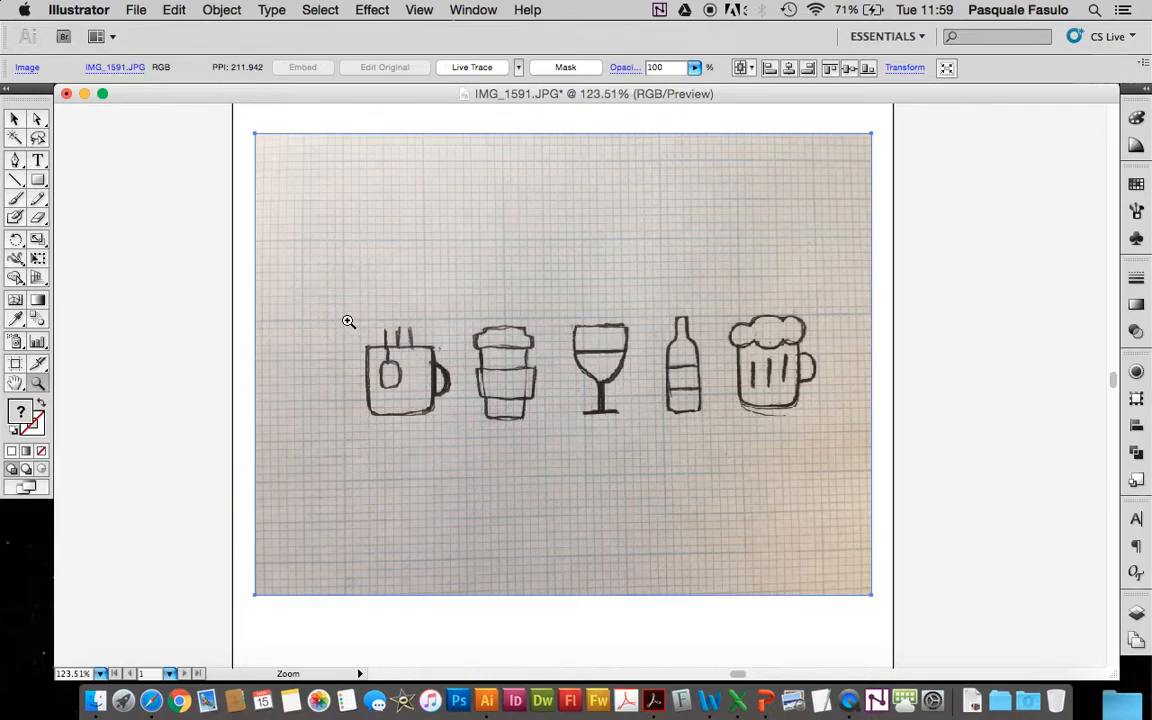
{"action": "left_click_drag", "start_coordinate": [349, 305], "coordinate": [476, 455]}
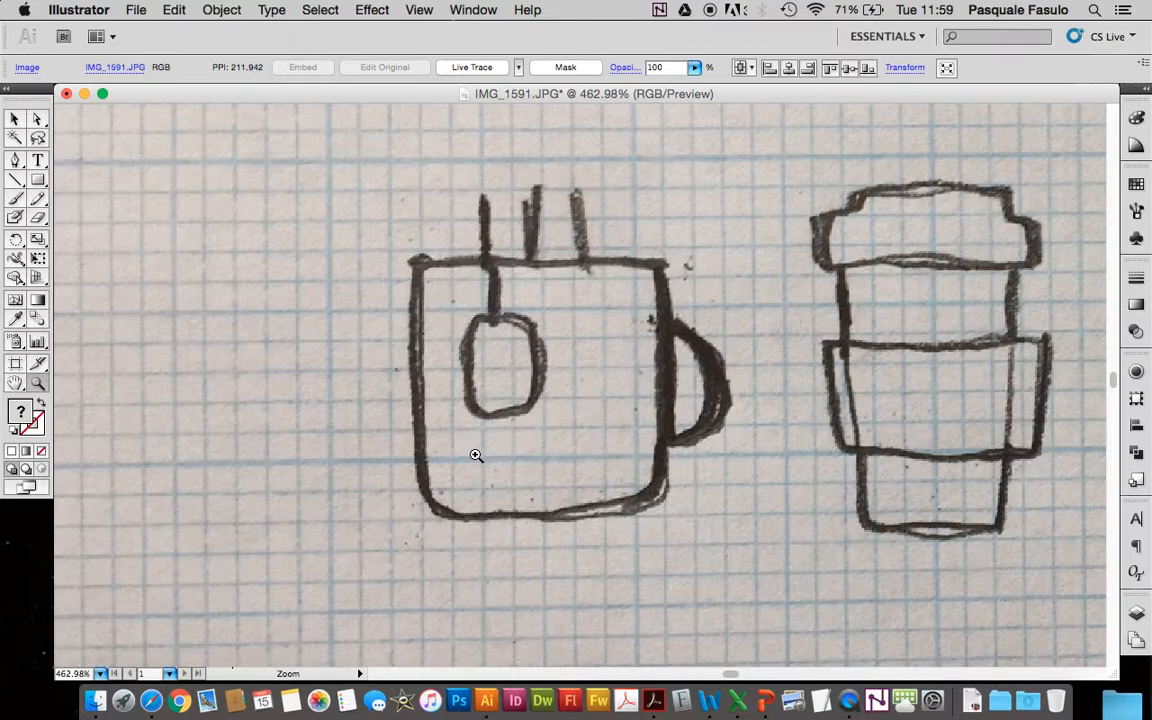
{"action": "scroll", "coordinate": [476, 455], "scroll_direction": "right", "scroll_amount": 3}
{"action": "scroll", "coordinate": [476, 455], "scroll_direction": "down", "scroll_amount": 2}
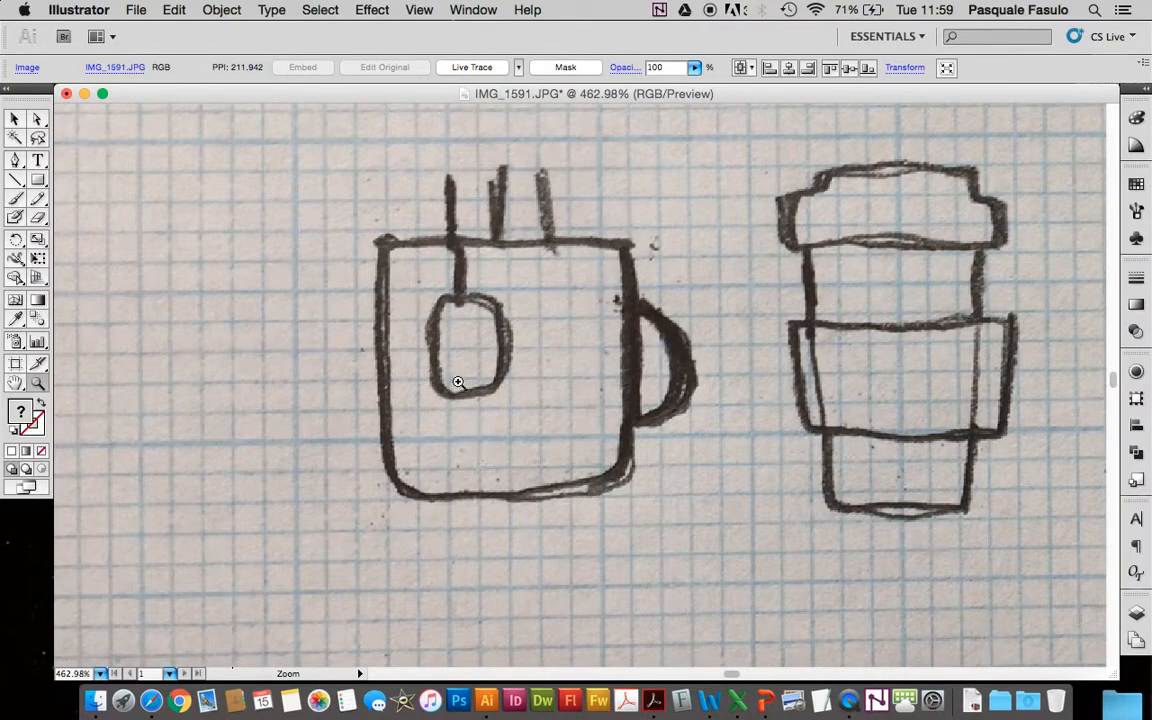
{"action": "scroll", "coordinate": [552, 182], "scroll_direction": "right", "scroll_amount": 3}
{"action": "scroll", "coordinate": [552, 182], "scroll_direction": "up", "scroll_amount": 2}
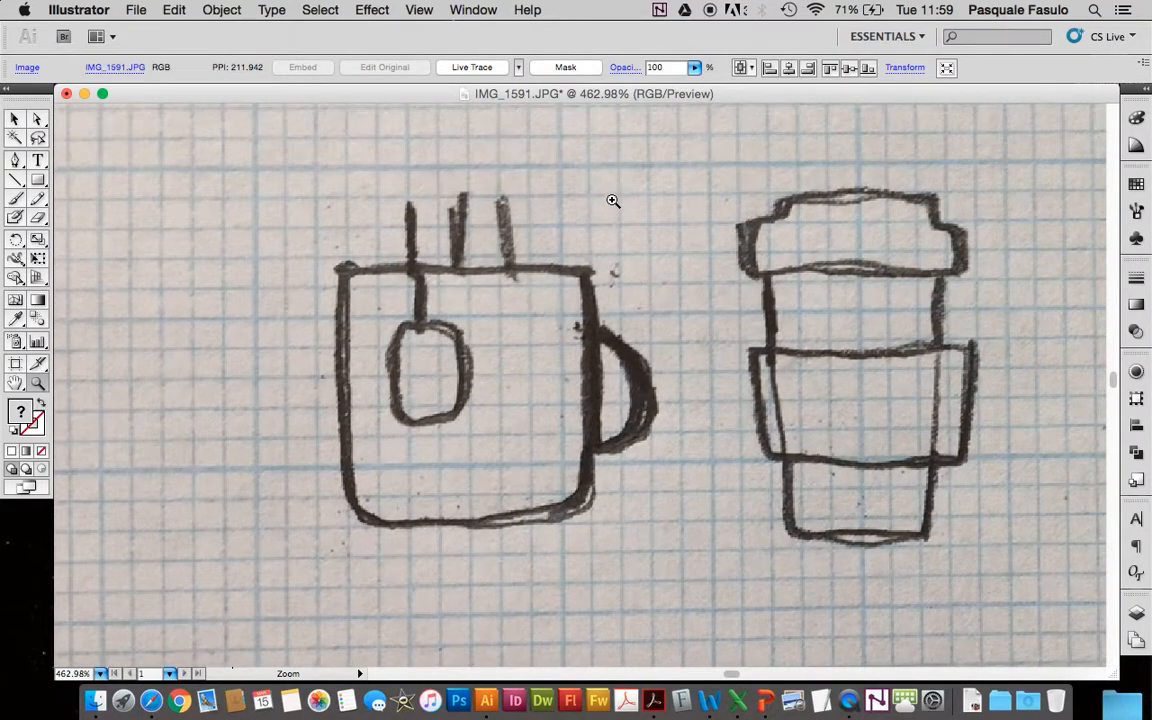
{"action": "left_click", "coordinate": [15, 118]}
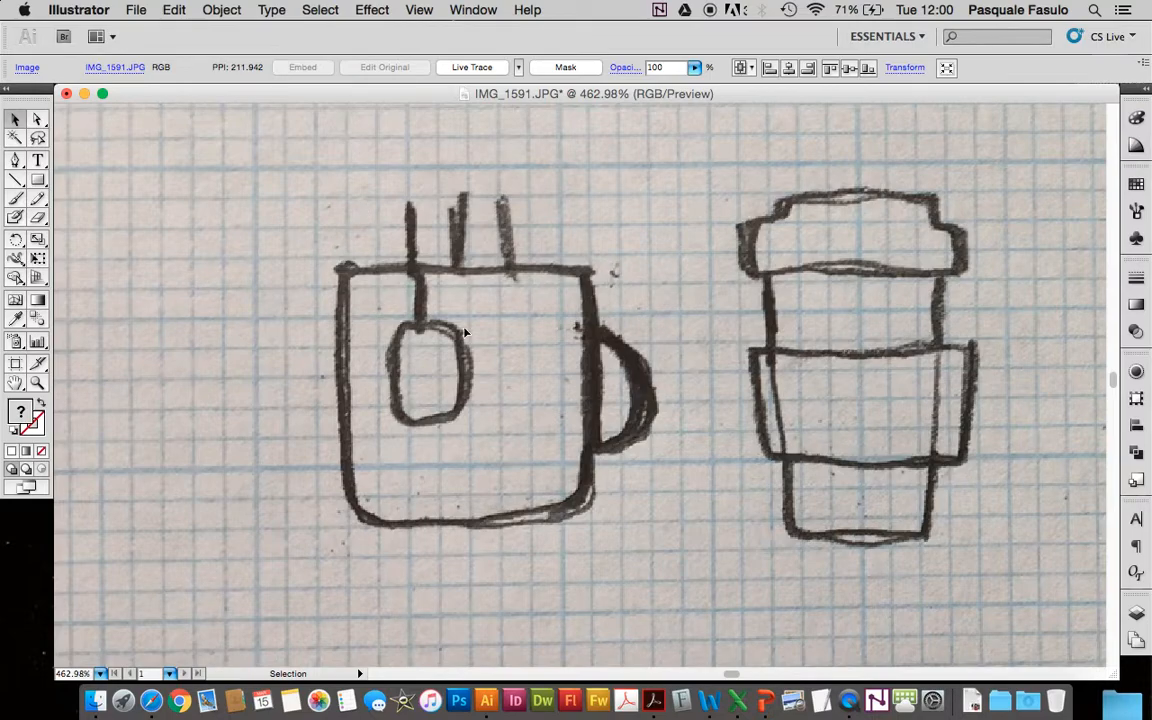
{"action": "key", "text": "a"}
{"action": "key", "text": "super+minus"}
{"action": "key", "text": "super+minus"}
{"action": "key", "text": "super+minus"}
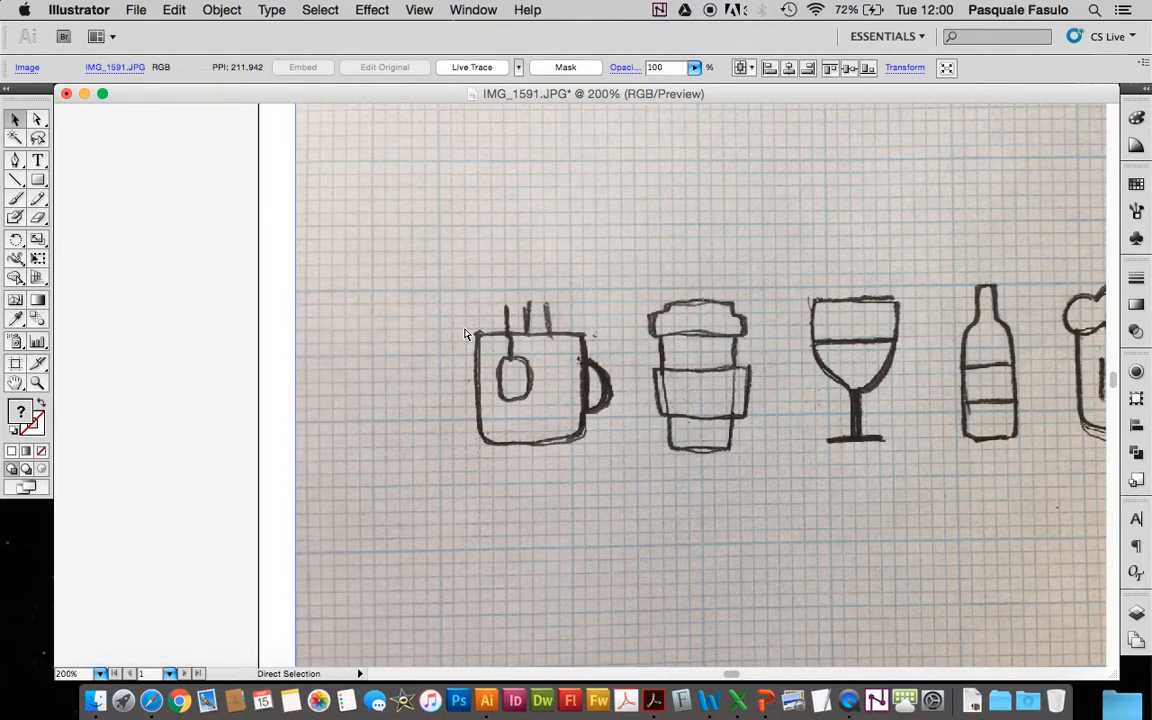
{"action": "scroll", "coordinate": [465, 334], "scroll_direction": "right", "scroll_amount": 3}
{"action": "scroll", "coordinate": [465, 334], "scroll_direction": "down", "scroll_amount": 1}
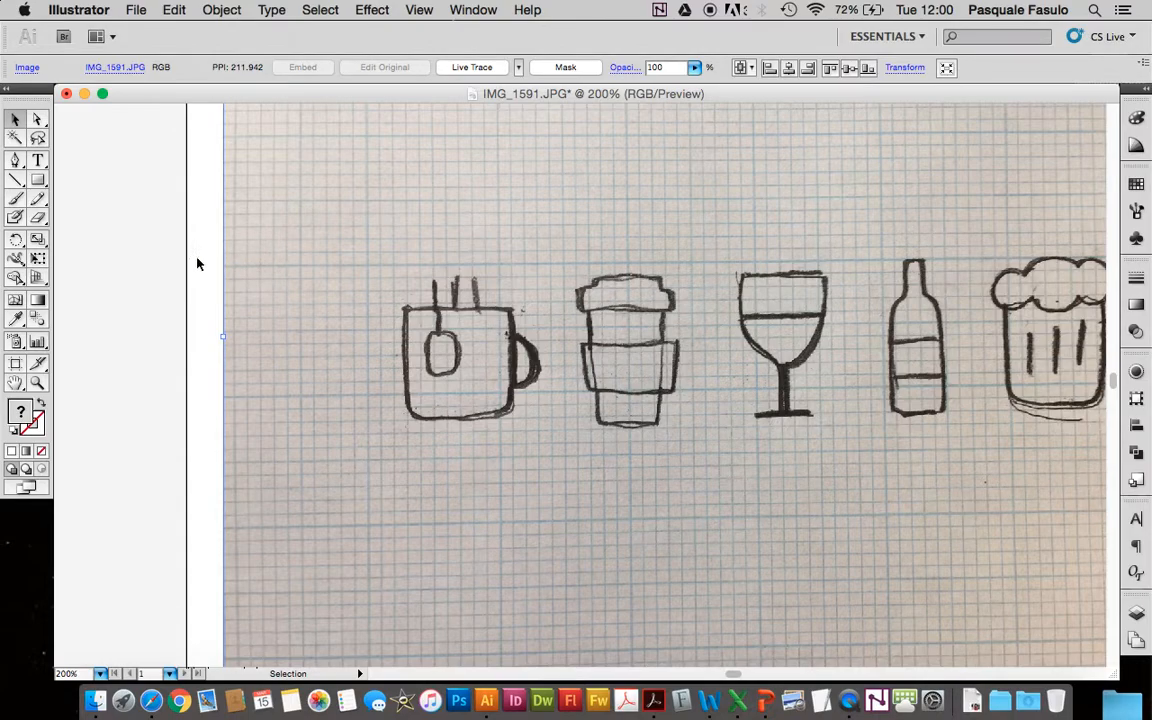
{"action": "left_click", "coordinate": [198, 263]}
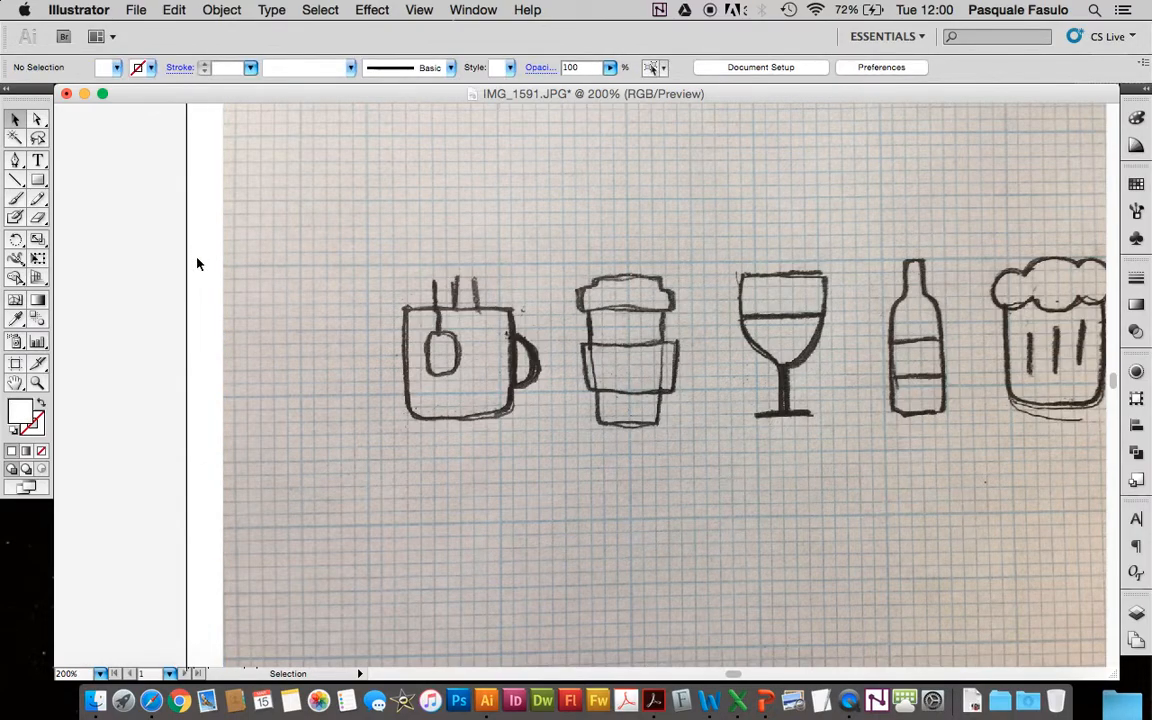
{"action": "key", "text": "super+equal"}
{"action": "key", "text": "super+equal"}
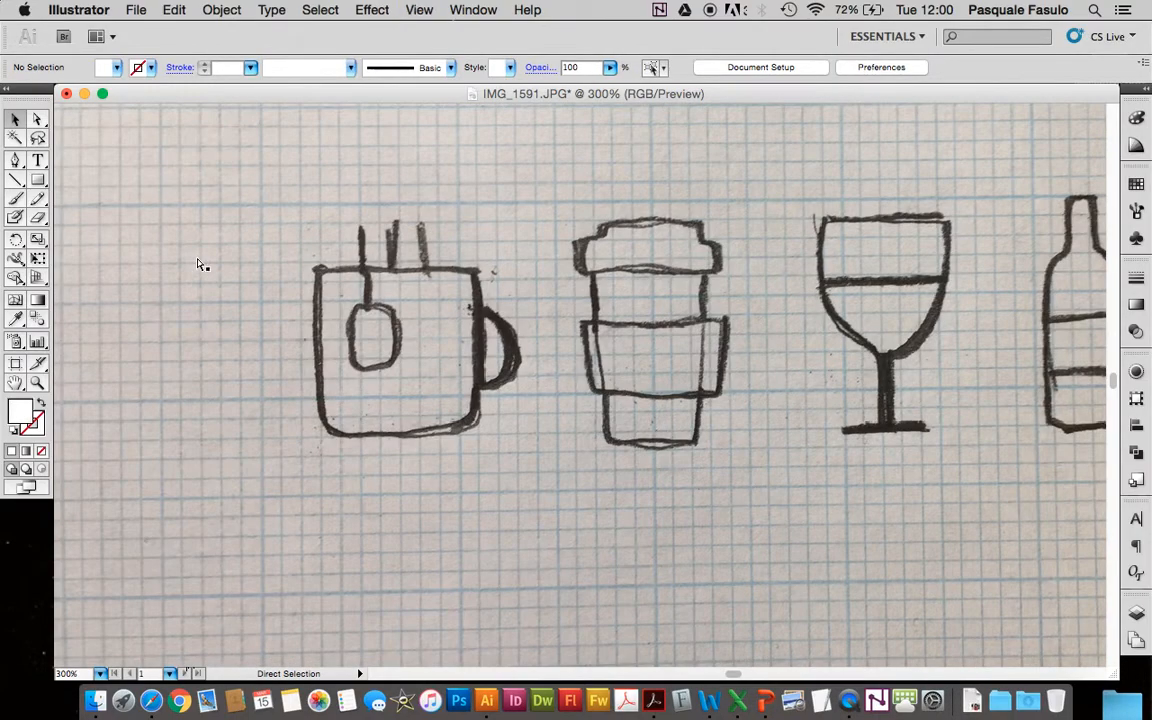
{"action": "scroll", "coordinate": [198, 263], "scroll_direction": "left", "scroll_amount": 4}
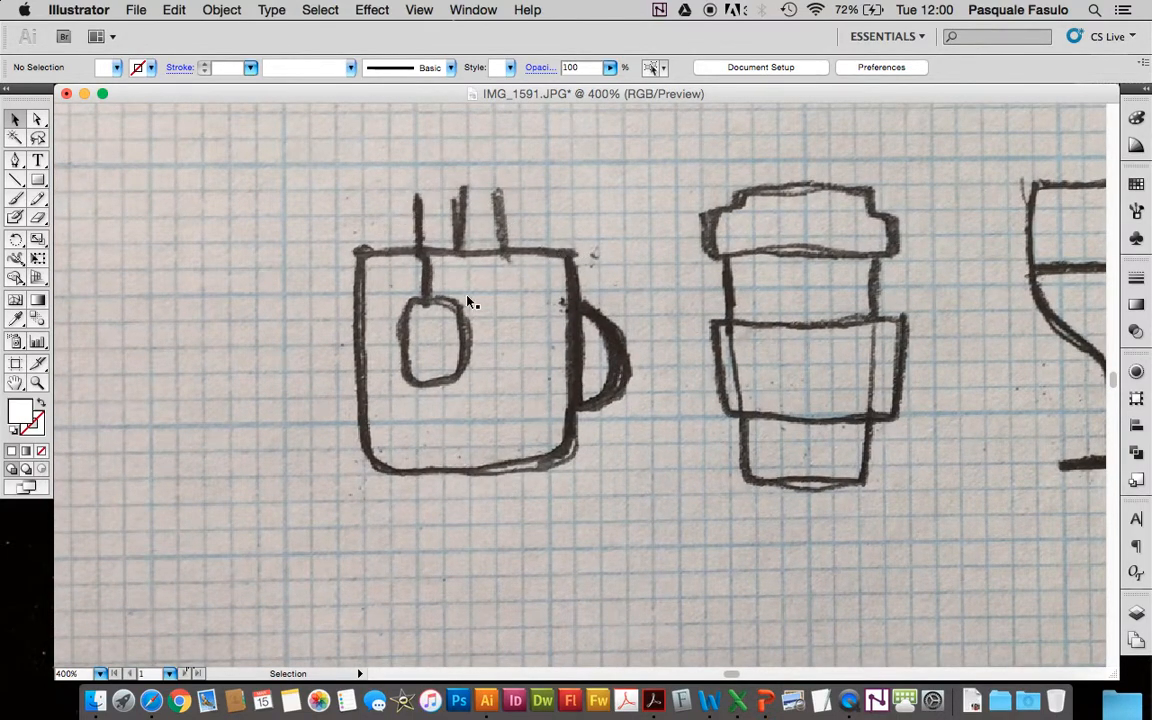
{"action": "scroll", "coordinate": [476, 414], "scroll_direction": "up", "scroll_amount": 2}
{"action": "scroll", "coordinate": [476, 414], "scroll_direction": "left", "scroll_amount": 1}
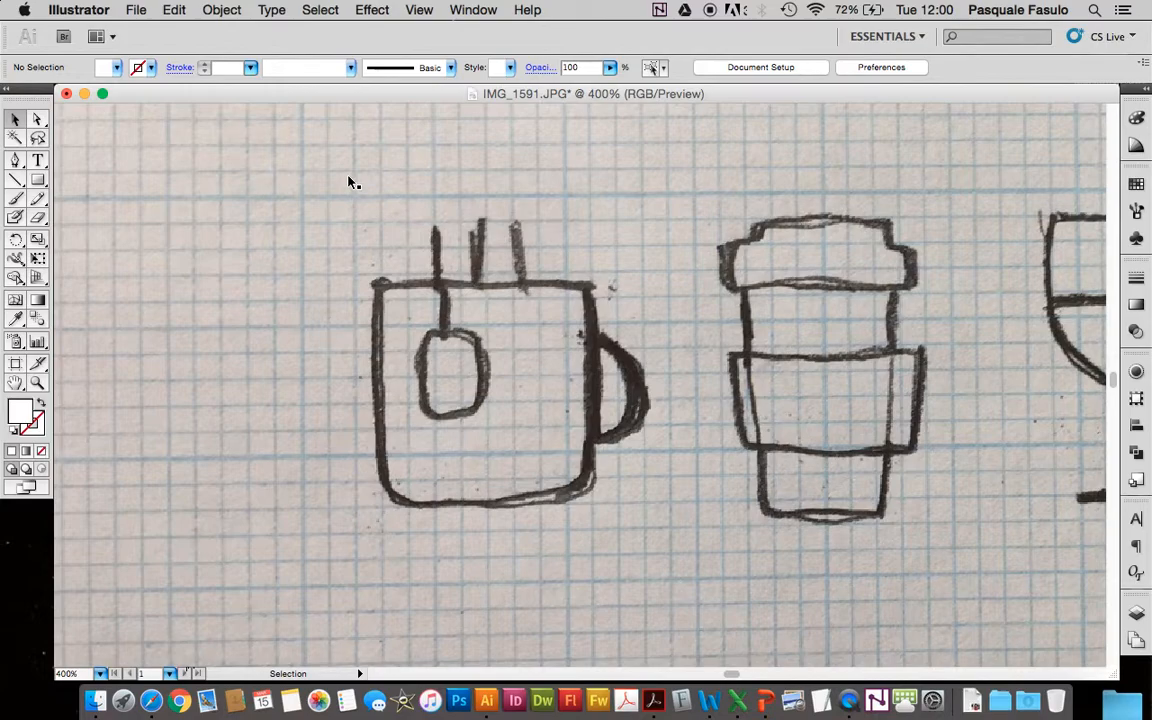
{"action": "left_click", "coordinate": [17, 119]}
{"action": "scroll", "coordinate": [750, 266], "scroll_direction": "left", "scroll_amount": 1}
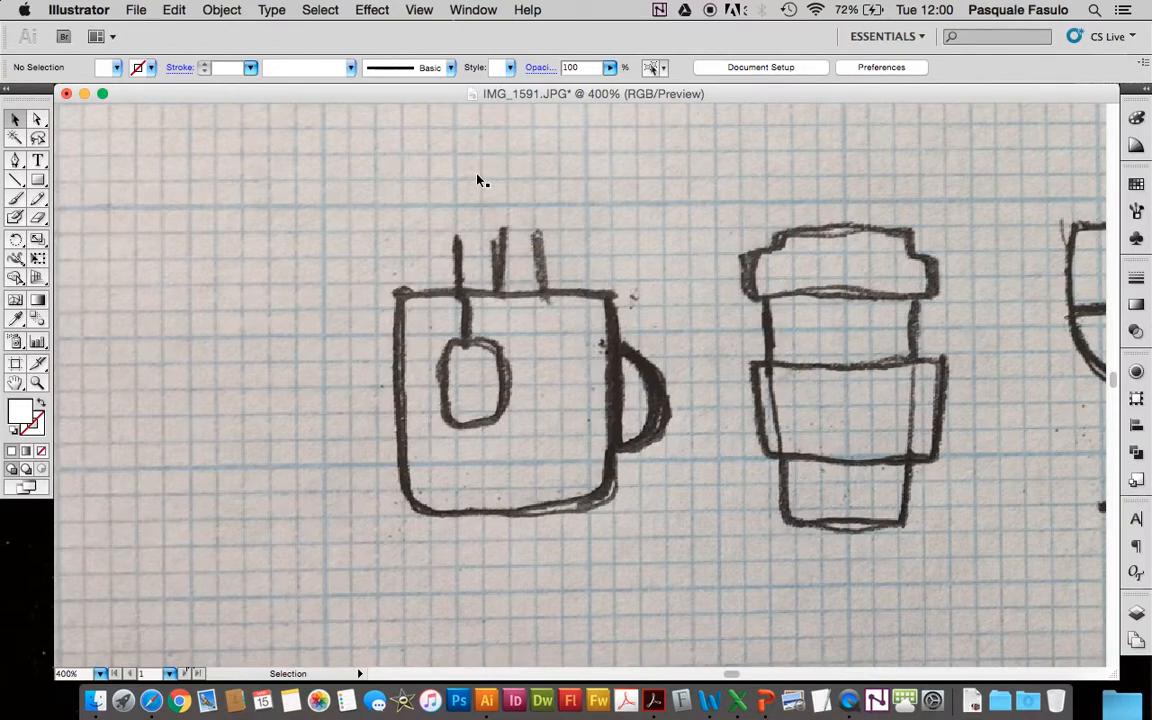
Select the sketch image and reduce its opacity to 52%.
{"action": "left_click", "coordinate": [613, 251]}
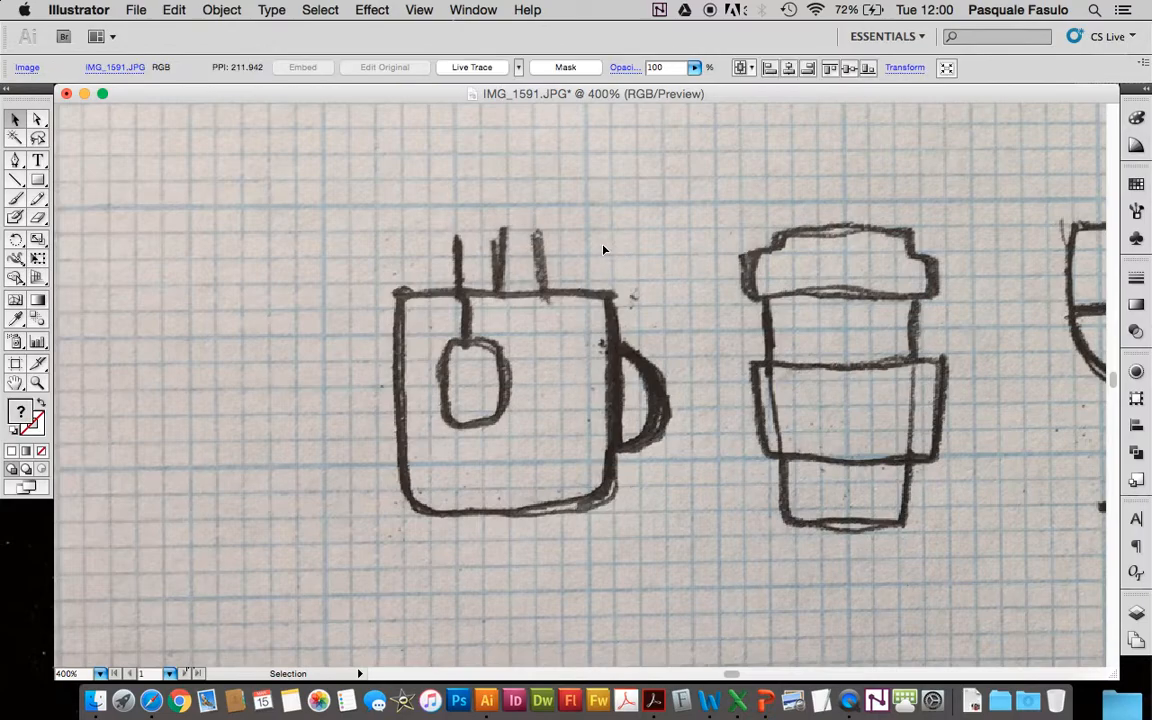
{"action": "key", "text": "super+minus"}
{"action": "key", "text": "super+minus"}
{"action": "key", "text": "super+minus"}
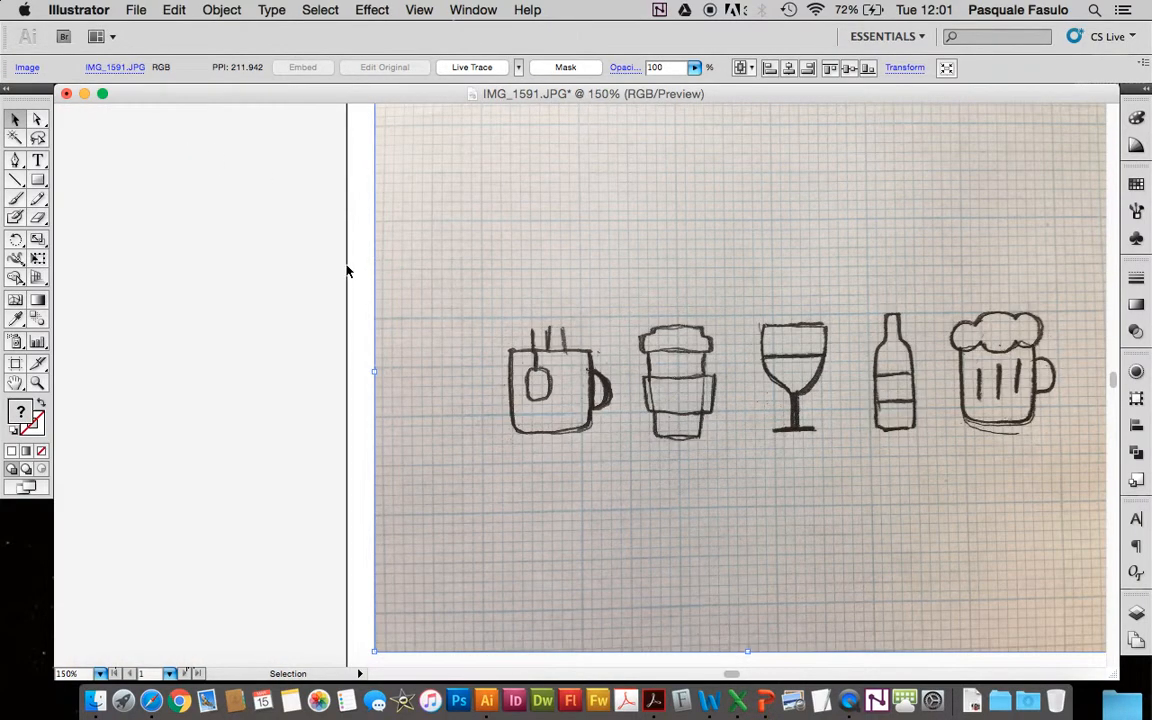
{"action": "left_click", "coordinate": [220, 10]}
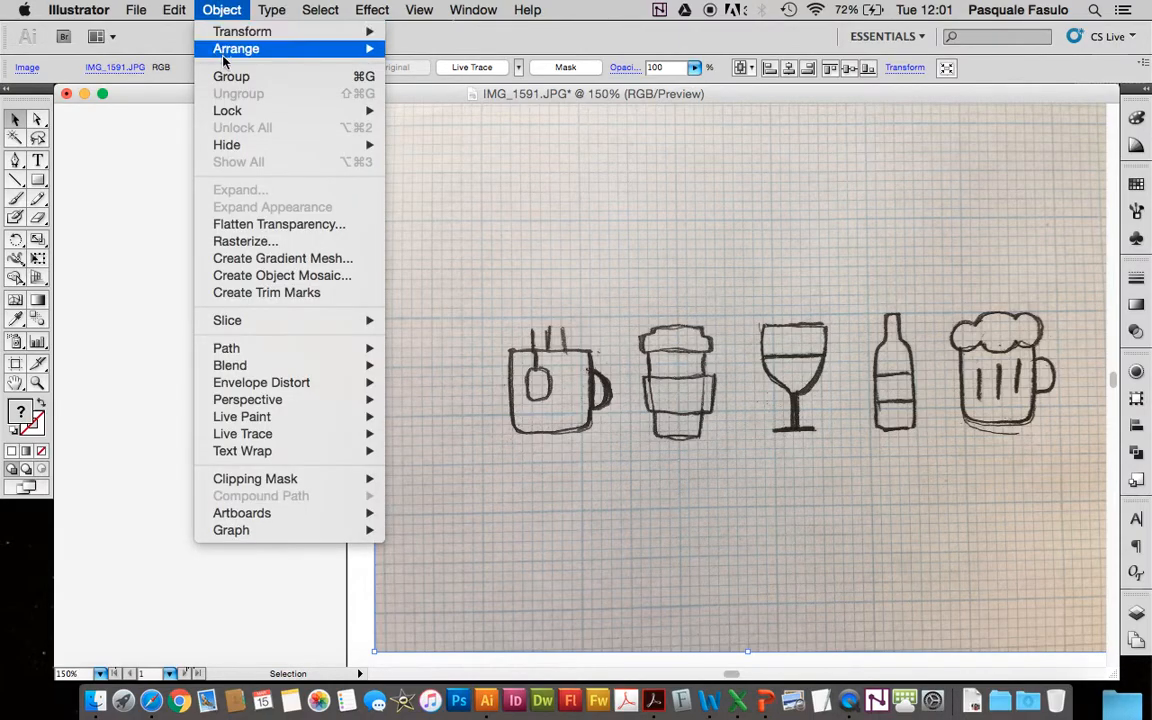
{"action": "mouse_move", "coordinate": [345, 111]}
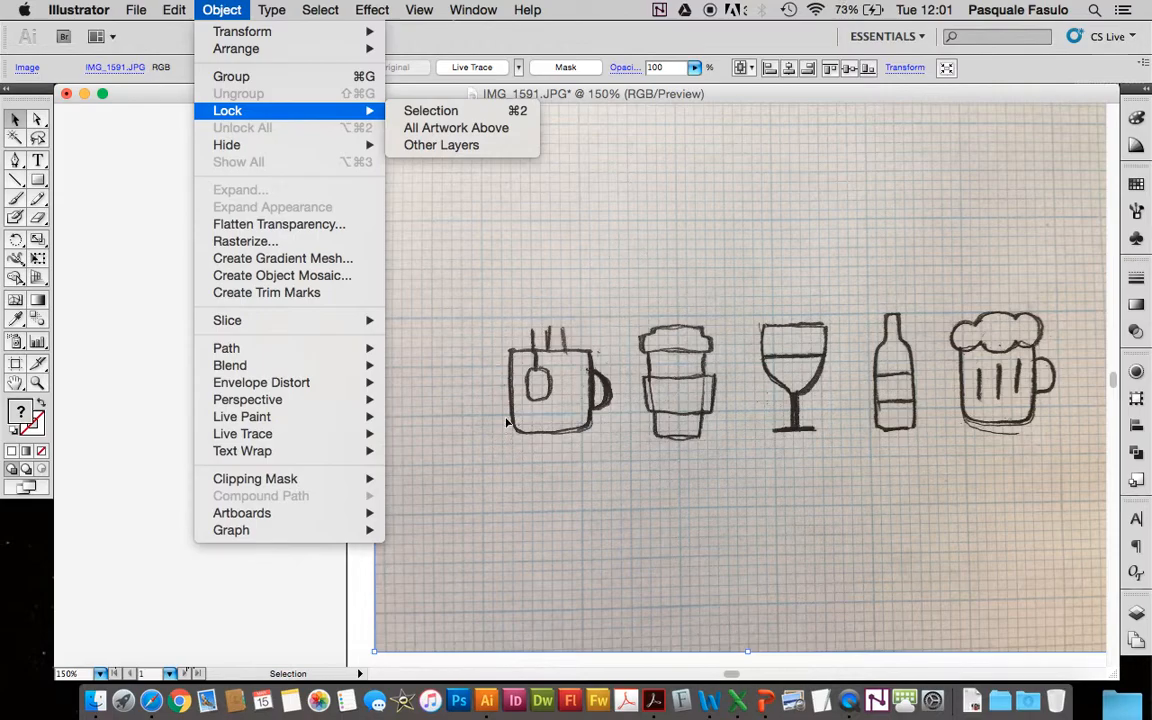
{"action": "left_click", "coordinate": [696, 67]}
{"action": "left_click", "coordinate": [695, 67]}
{"action": "left_click_drag", "start_coordinate": [665, 84], "coordinate": [649, 89]}
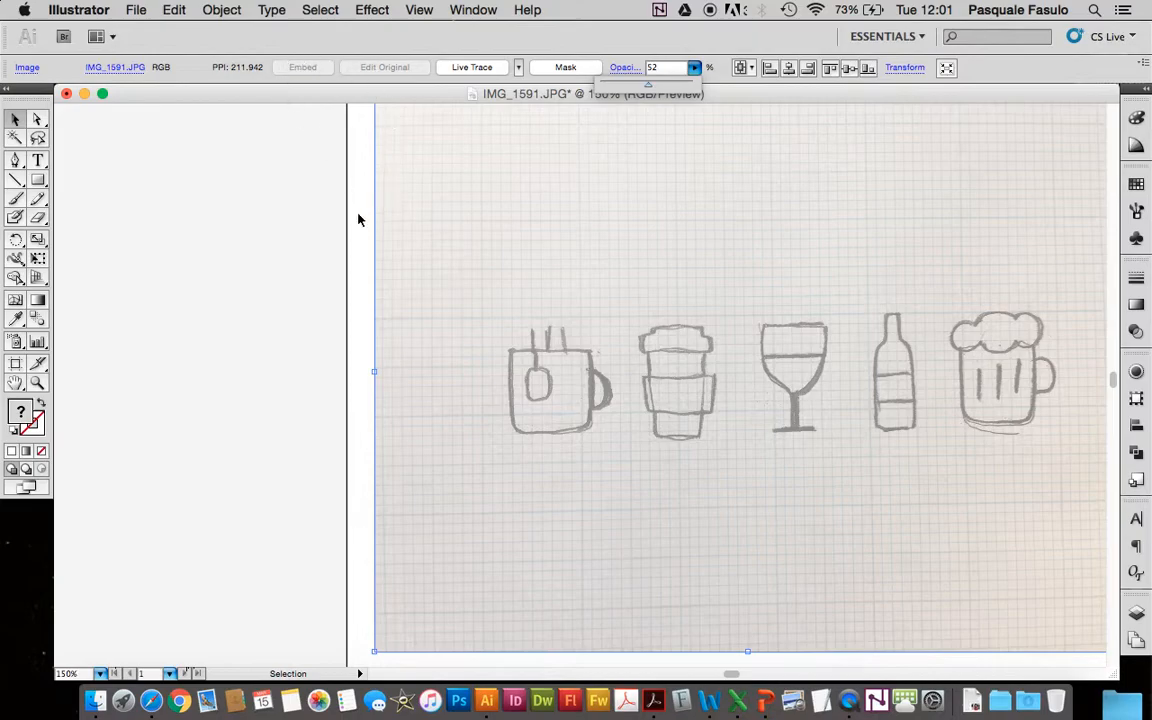
{"action": "left_click", "coordinate": [313, 226]}
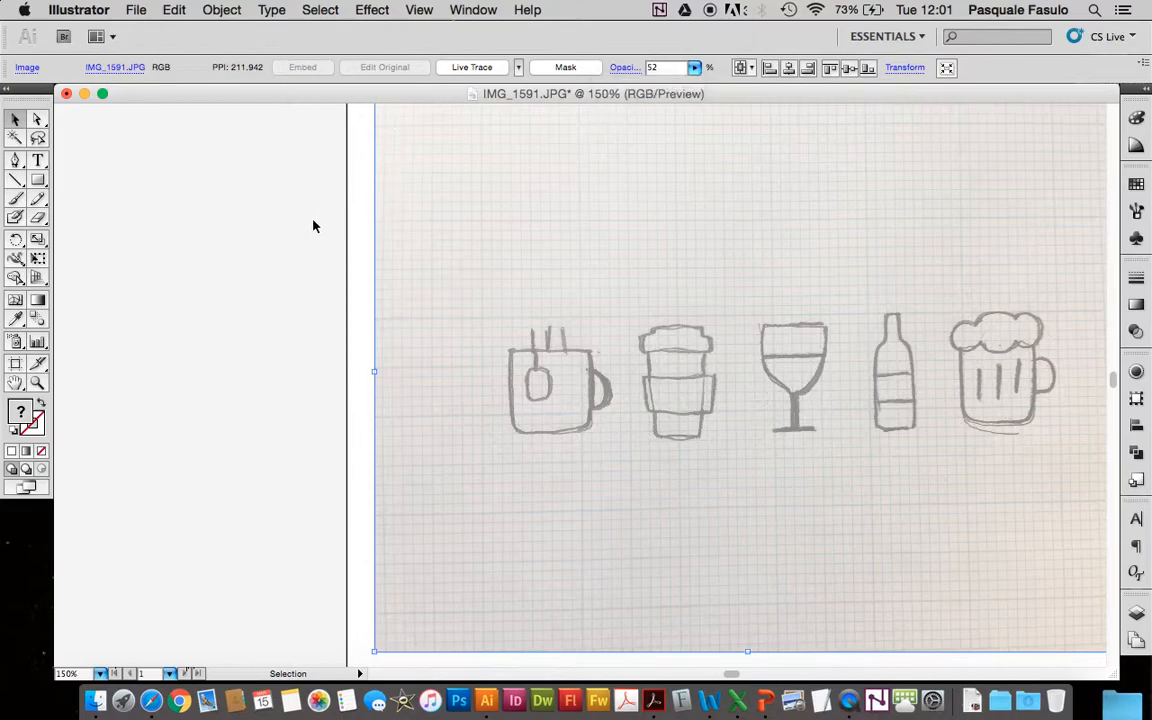
Lock the faded sketch image in place as a tracing background.
{"action": "left_click", "coordinate": [222, 9]}
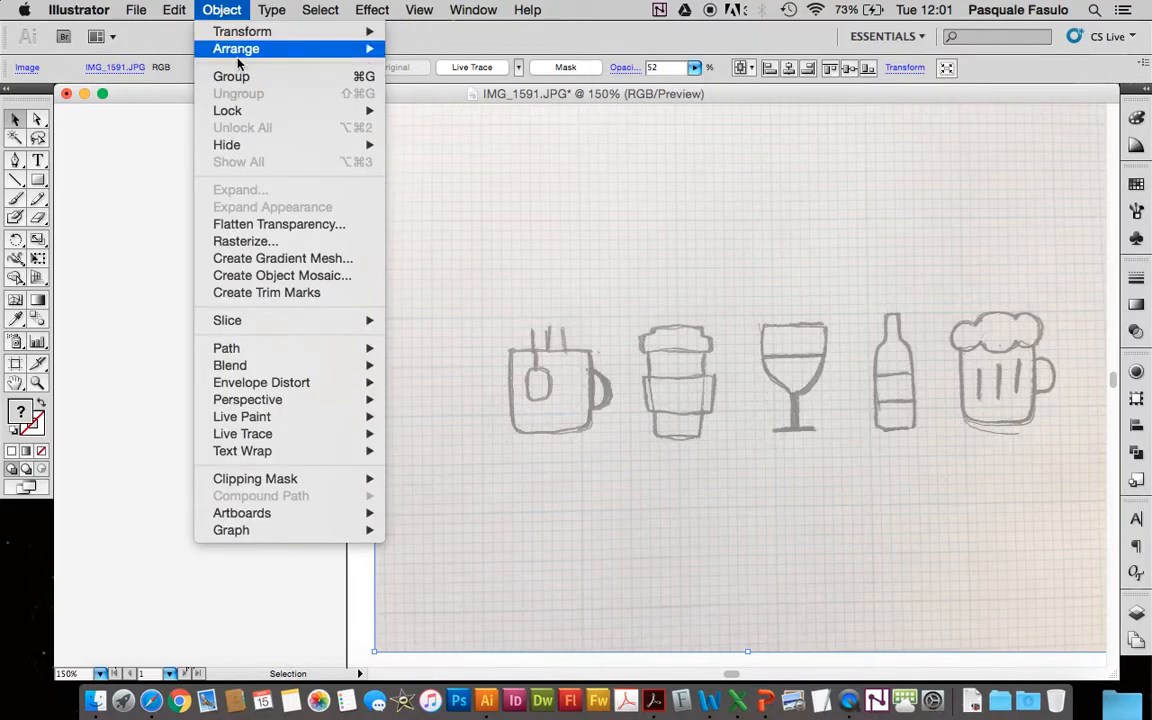
{"action": "mouse_move", "coordinate": [240, 52]}
{"action": "mouse_move", "coordinate": [308, 113]}
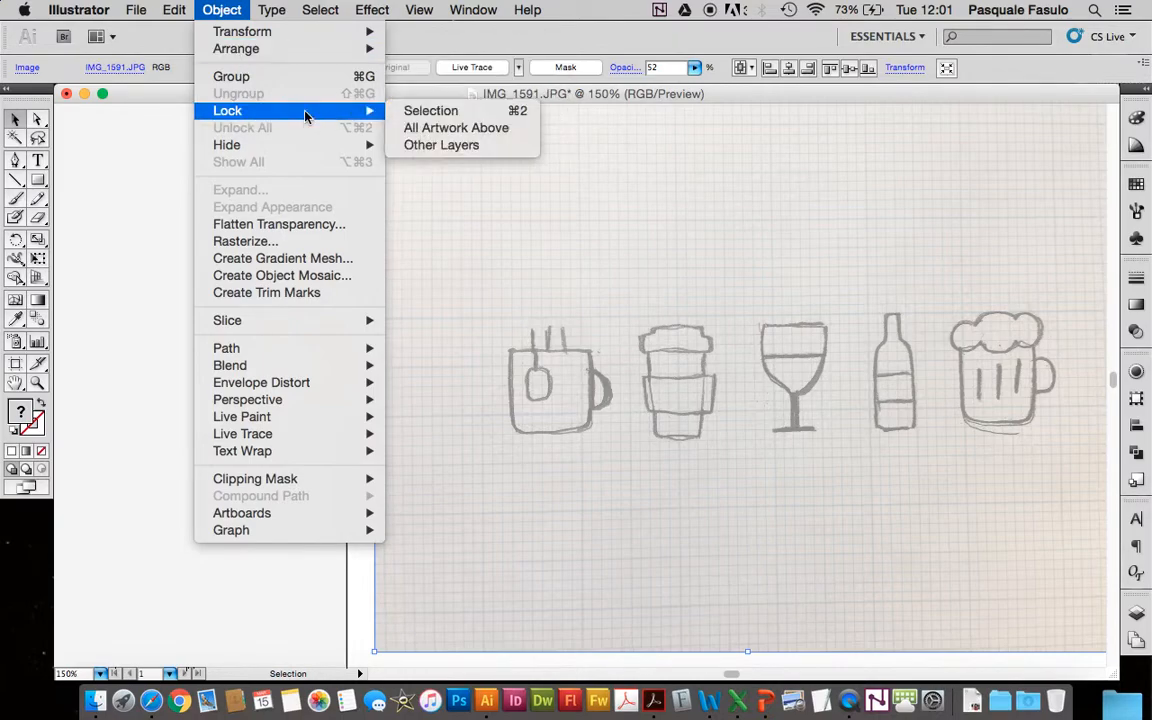
{"action": "left_click", "coordinate": [428, 111]}
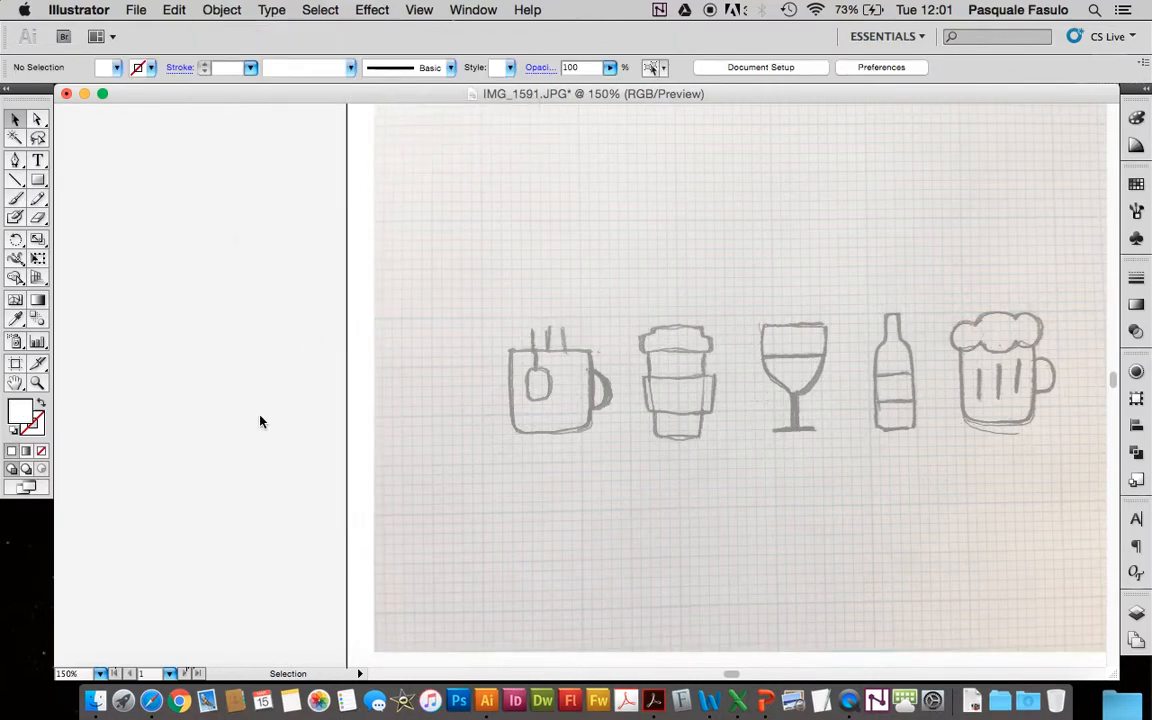
Set up the Rectangle tool for tracing the mug, with no fill and a black stroke.
{"action": "key", "text": "super+minus"}
{"action": "key", "text": "super+equal"}
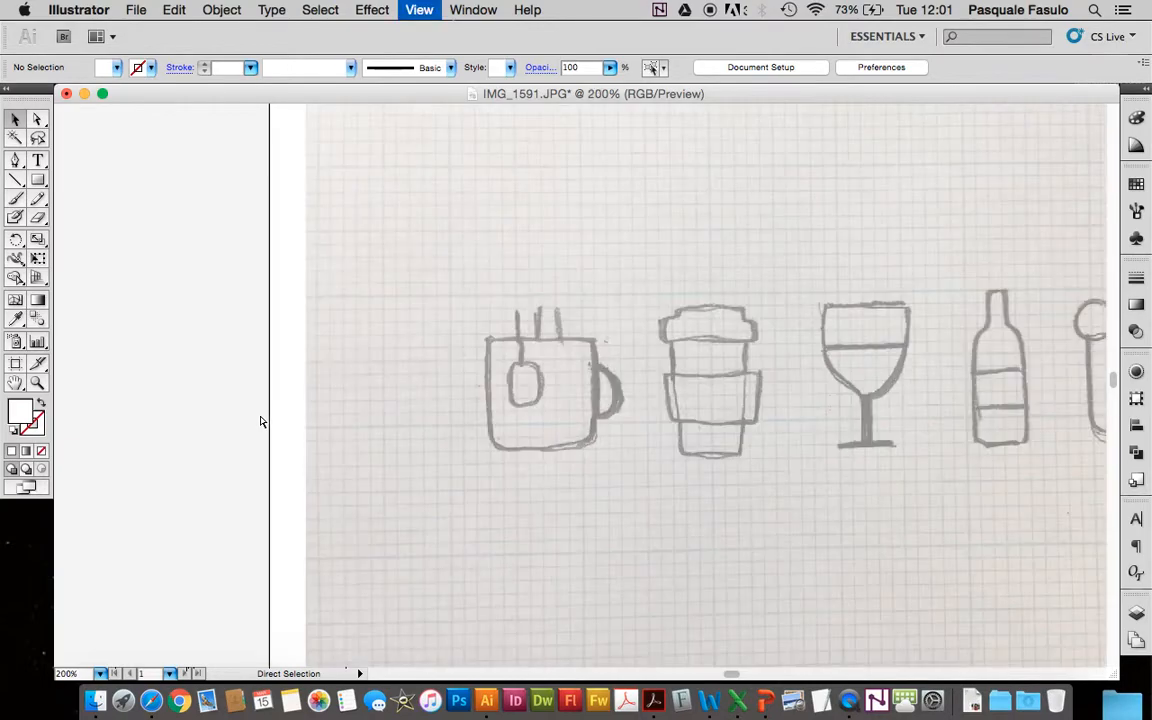
{"action": "key", "text": "super+equal"}
{"action": "key", "text": "super+equal"}
{"action": "key", "text": "super+equal"}
{"action": "scroll", "coordinate": [260, 420], "scroll_direction": "down", "scroll_amount": 5}
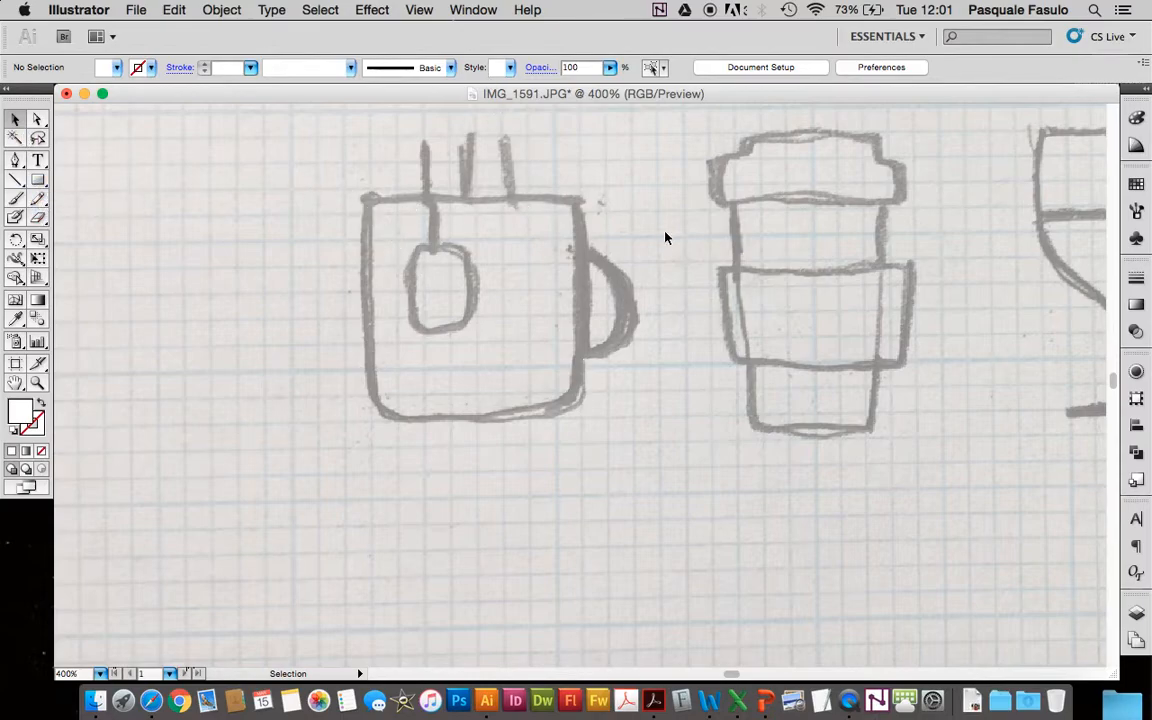
{"action": "left_click", "coordinate": [38, 180]}
{"action": "left_click", "coordinate": [38, 180]}
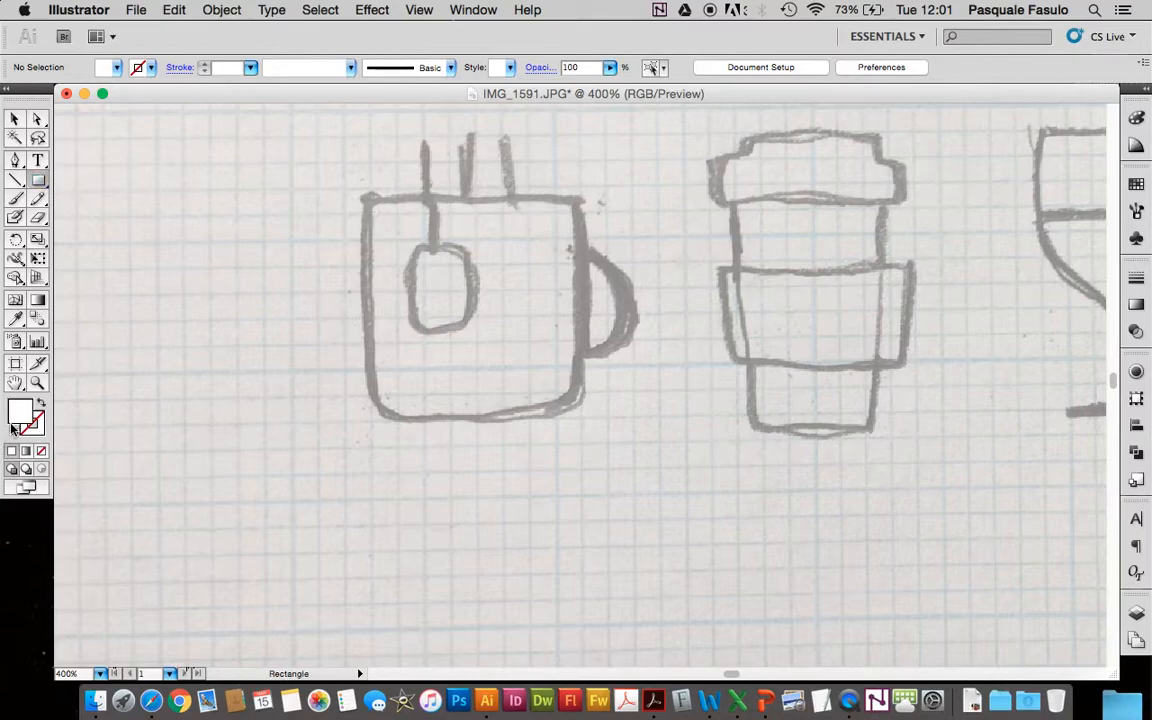
{"action": "left_click", "coordinate": [12, 421]}
{"action": "left_click", "coordinate": [12, 430]}
{"action": "left_click", "coordinate": [41, 451]}
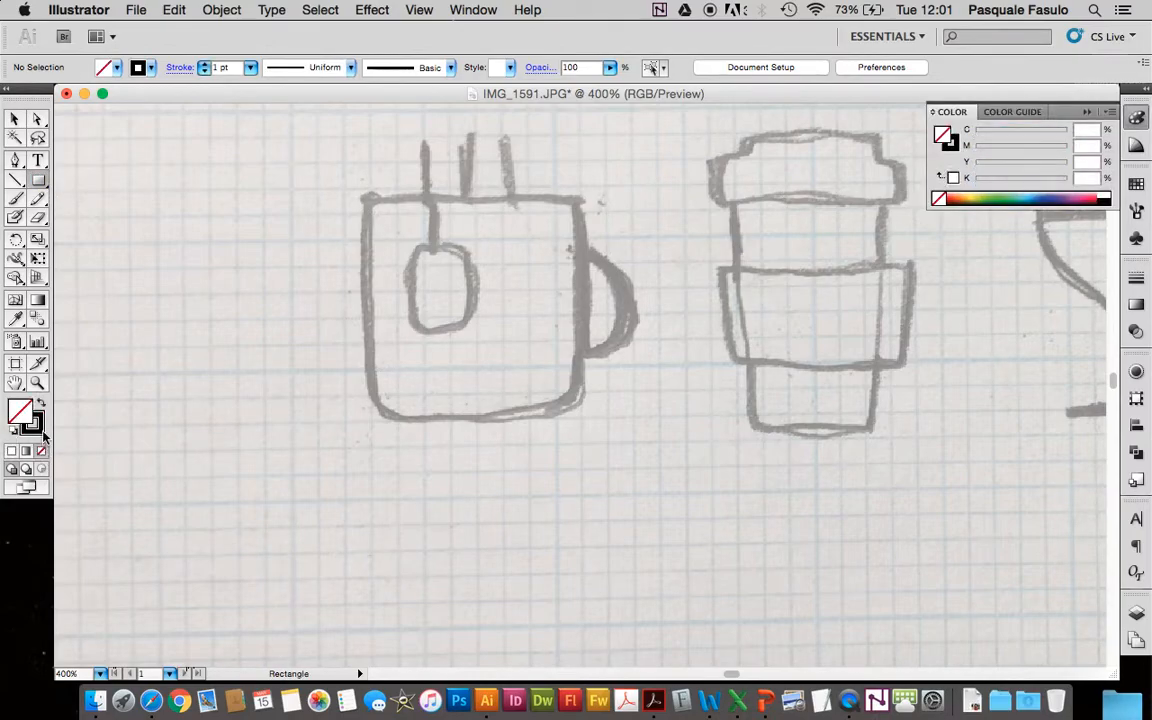
{"action": "left_click", "coordinate": [36, 426]}
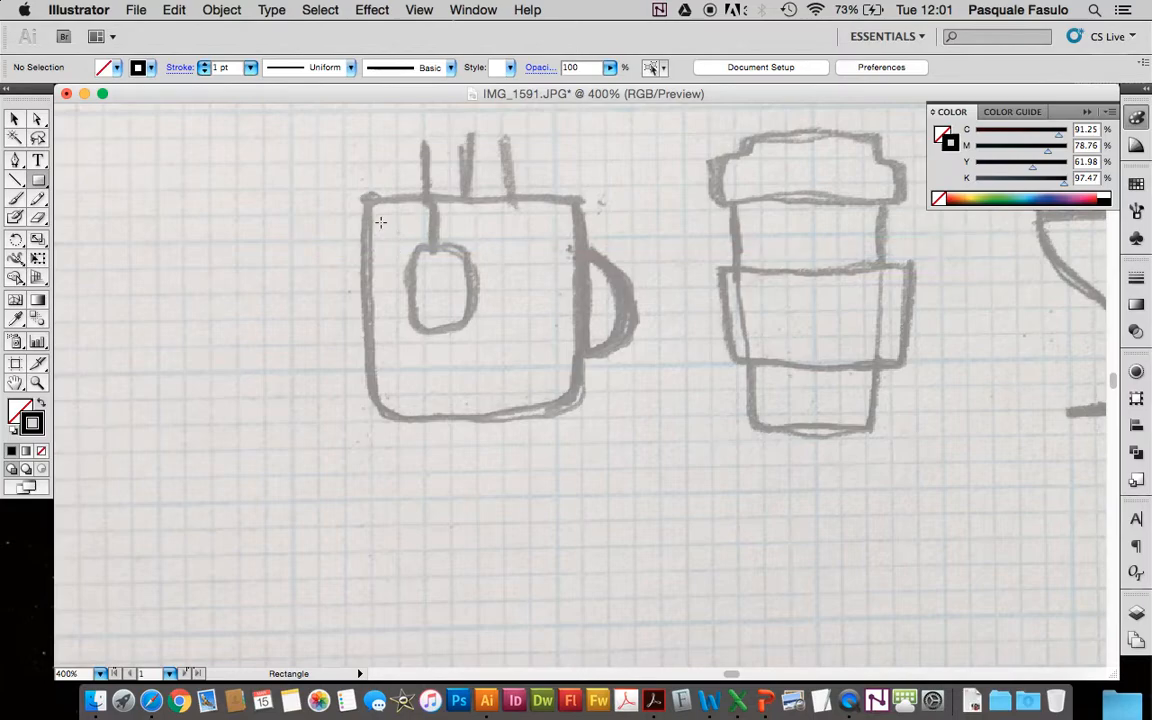
Check the Scale Strokes & Effects option in the general preferences.
{"action": "left_click", "coordinate": [80, 9]}
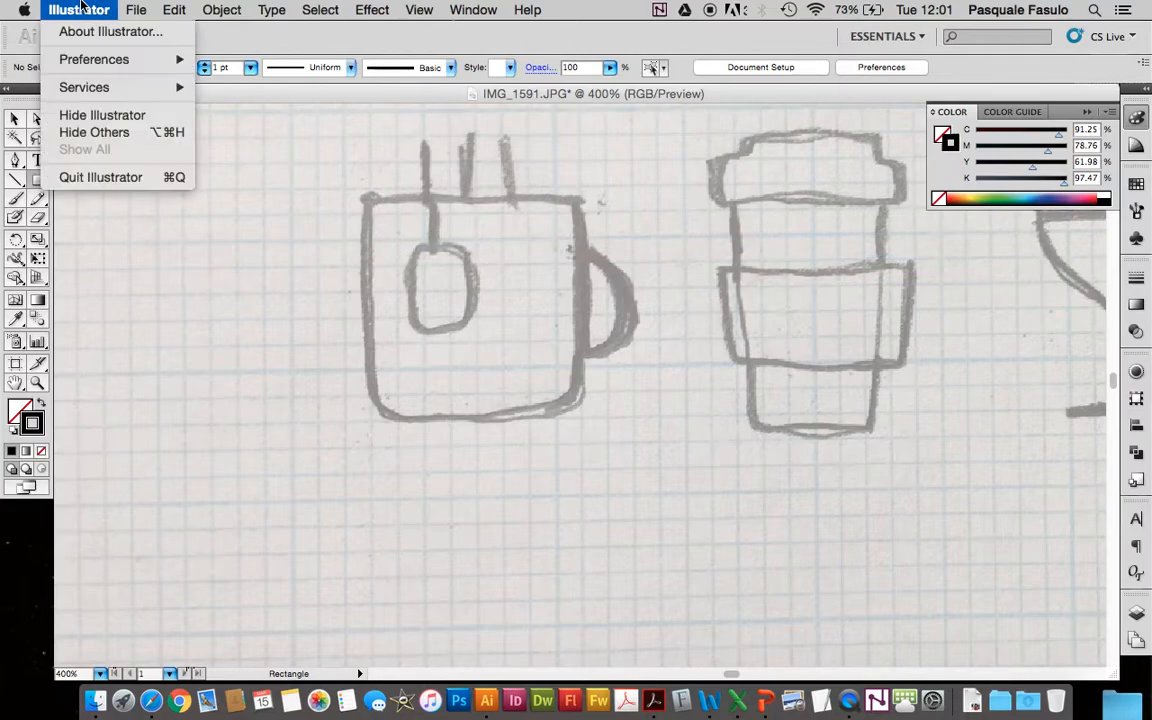
{"action": "mouse_move", "coordinate": [92, 60]}
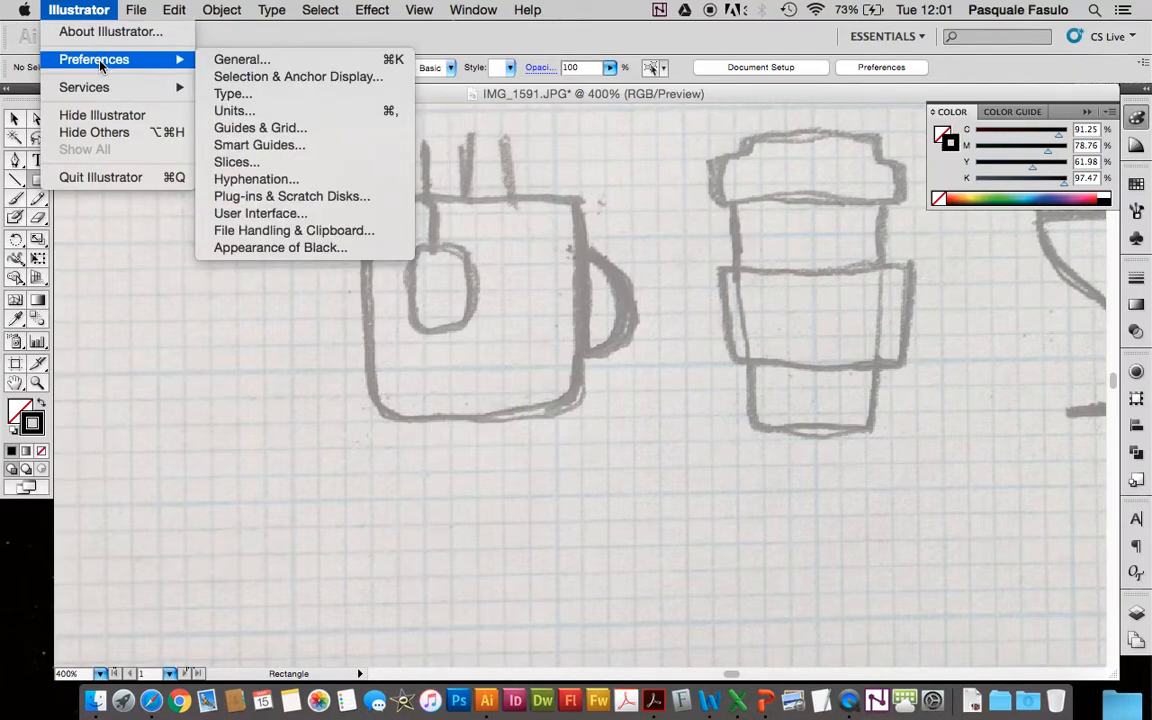
{"action": "left_click", "coordinate": [225, 60]}
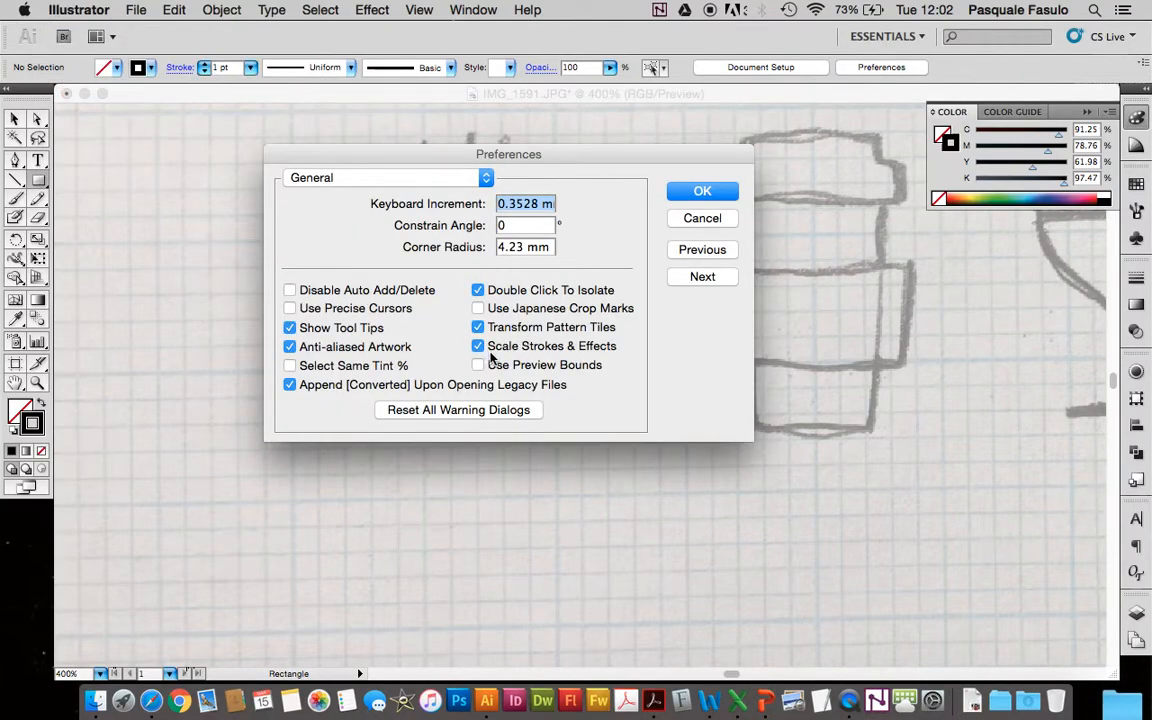
{"action": "left_click", "coordinate": [703, 193]}
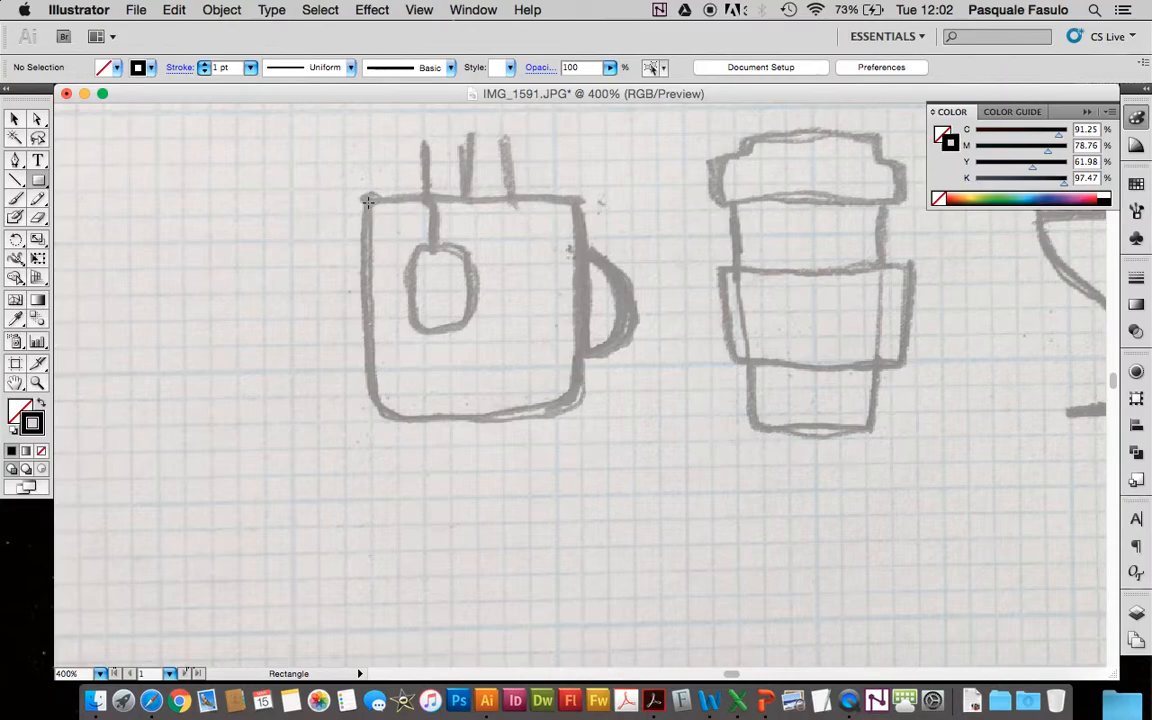
Draw a rectangle over the mug body from its upper edge to above the rounded base, with a 3 pt stroke.
{"action": "left_click_drag", "start_coordinate": [367, 198], "coordinate": [575, 369]}
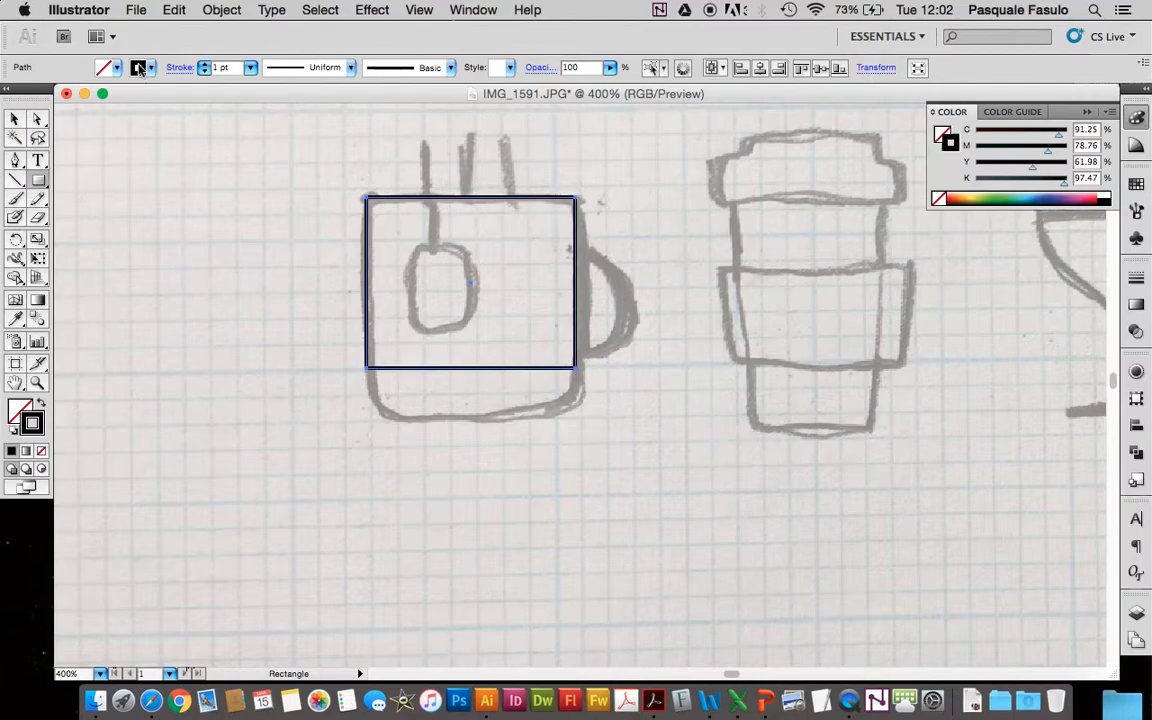
{"action": "left_click", "coordinate": [205, 64]}
{"action": "left_click", "coordinate": [205, 64]}
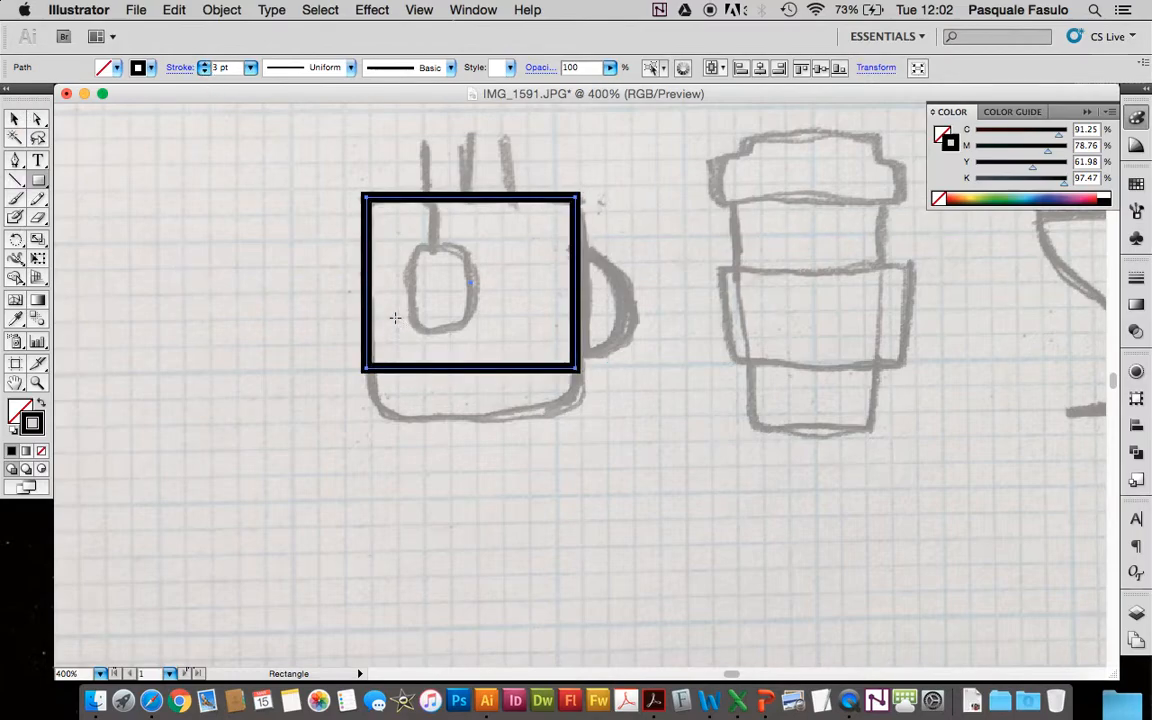
Stretch the mug rectangle's lower edge down to the base line of the sketched mug.
{"action": "key", "text": "super+equal"}
{"action": "key", "text": "super+equal"}
{"action": "scroll", "coordinate": [181, 287], "scroll_direction": "left", "scroll_amount": 3}
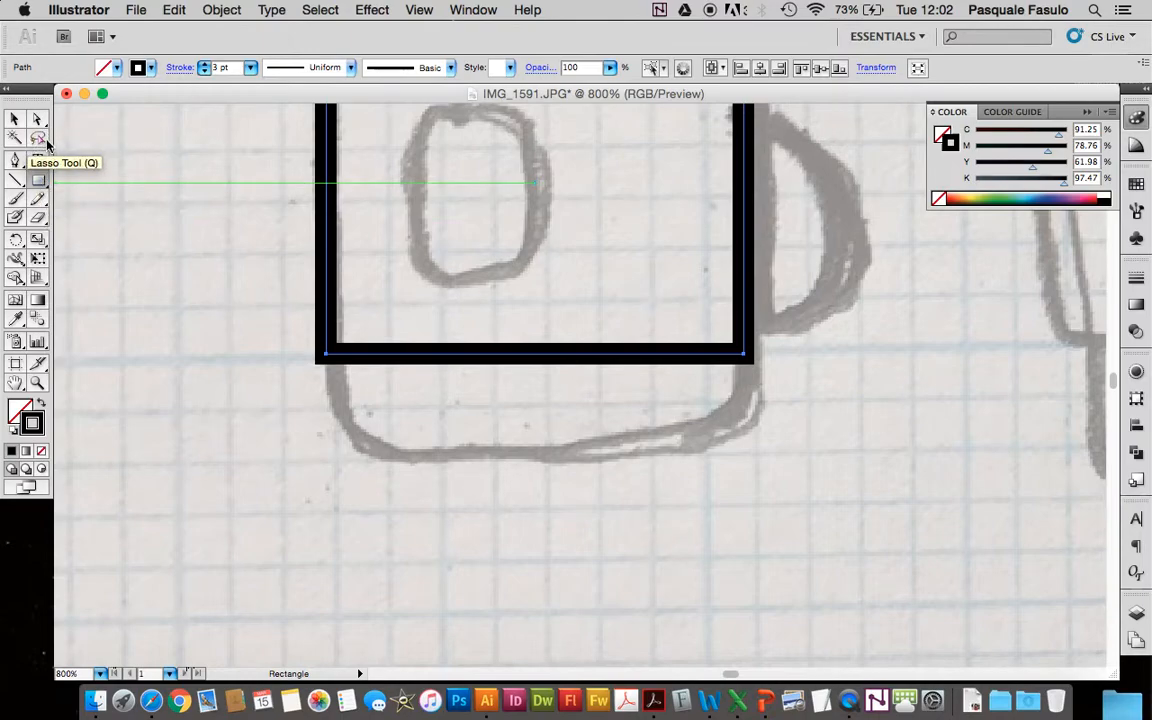
{"action": "left_click", "coordinate": [39, 182]}
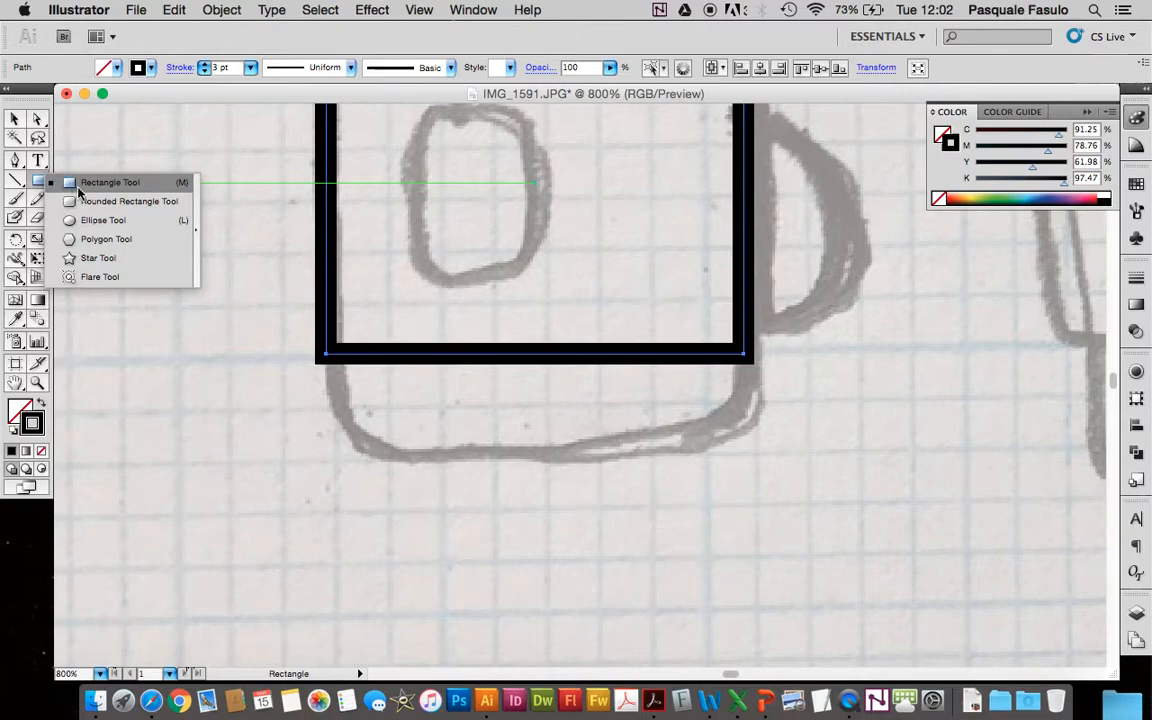
{"action": "left_click", "coordinate": [15, 118]}
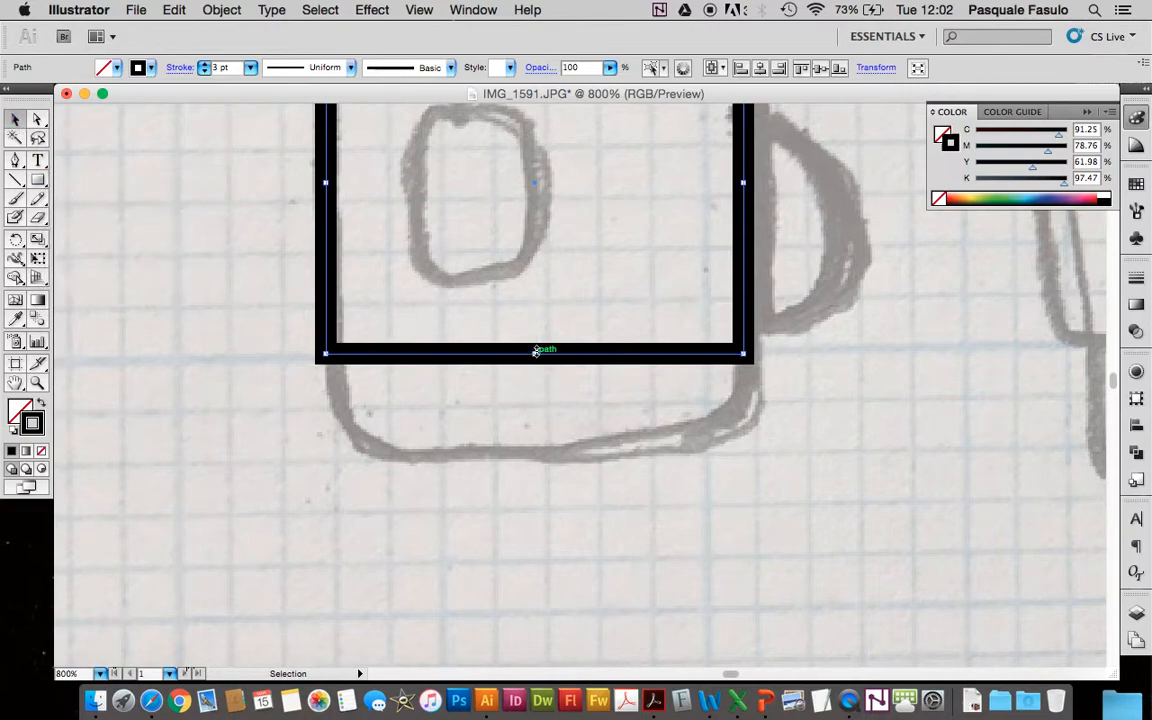
{"action": "left_click_drag", "start_coordinate": [535, 352], "coordinate": [536, 452]}
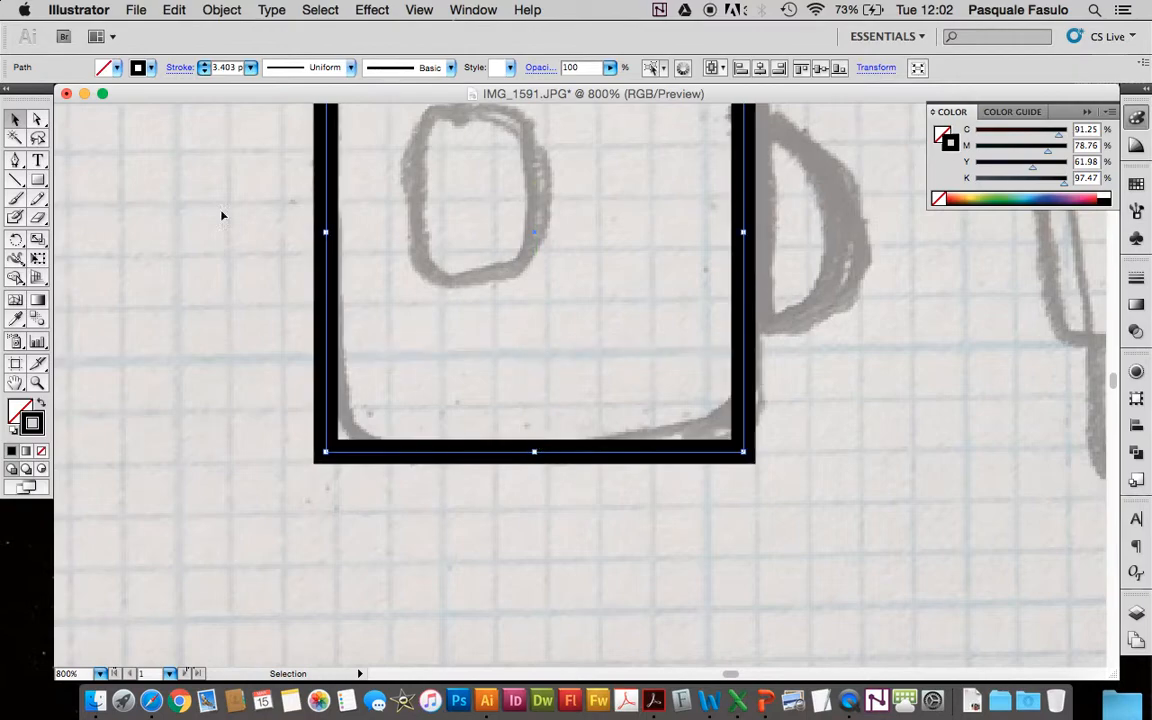
Detach the Pen tool group and add an anchor point on each side of both lower corners of the mug rectangle.
{"action": "left_click_drag", "start_coordinate": [17, 163], "coordinate": [214, 190]}
{"action": "left_click", "coordinate": [50, 177]}
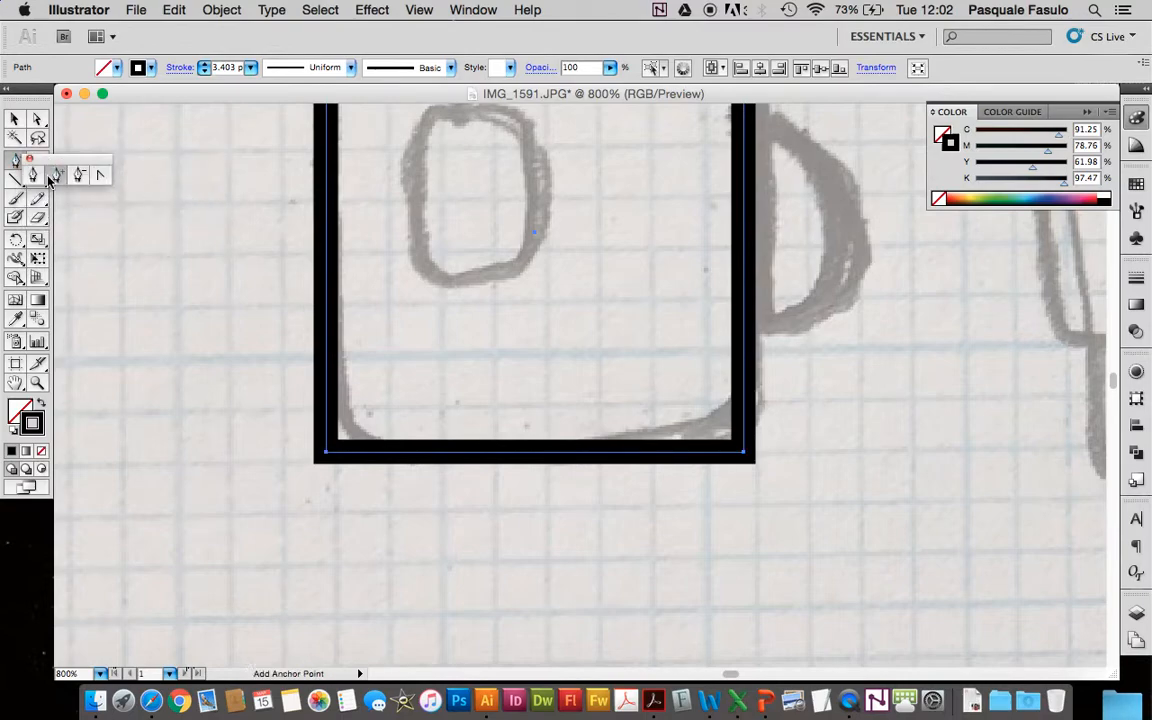
{"action": "left_click", "coordinate": [327, 357]}
{"action": "left_click", "coordinate": [430, 462]}
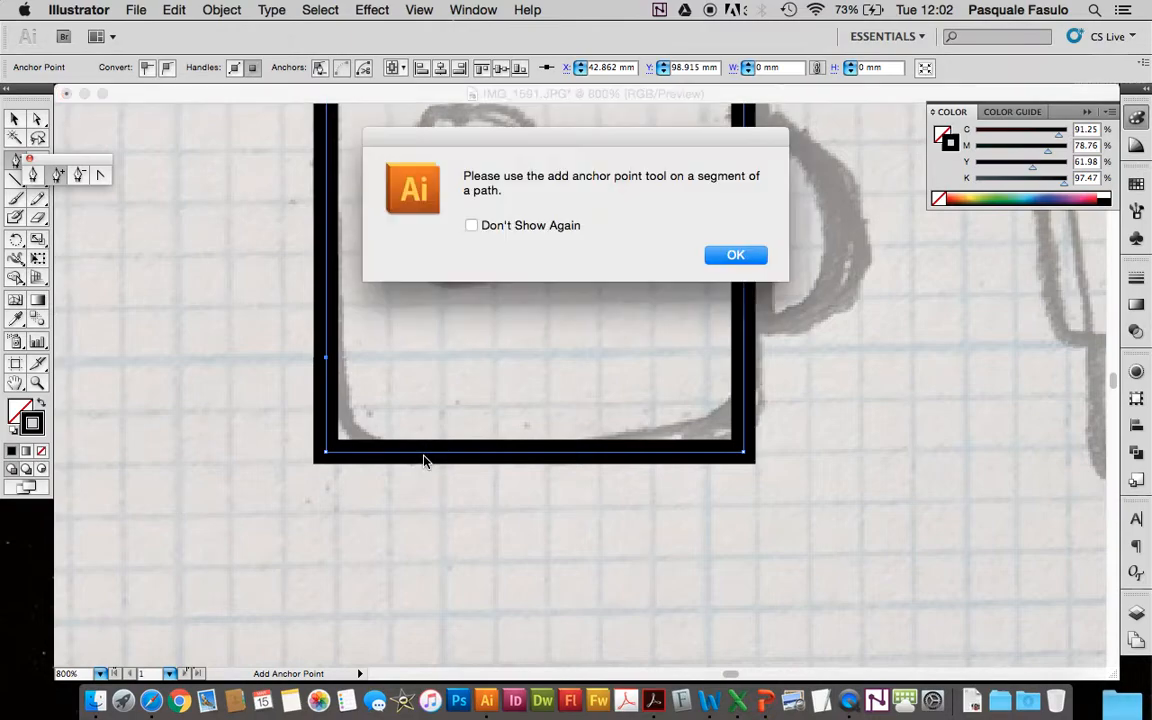
{"action": "left_click", "coordinate": [727, 262]}
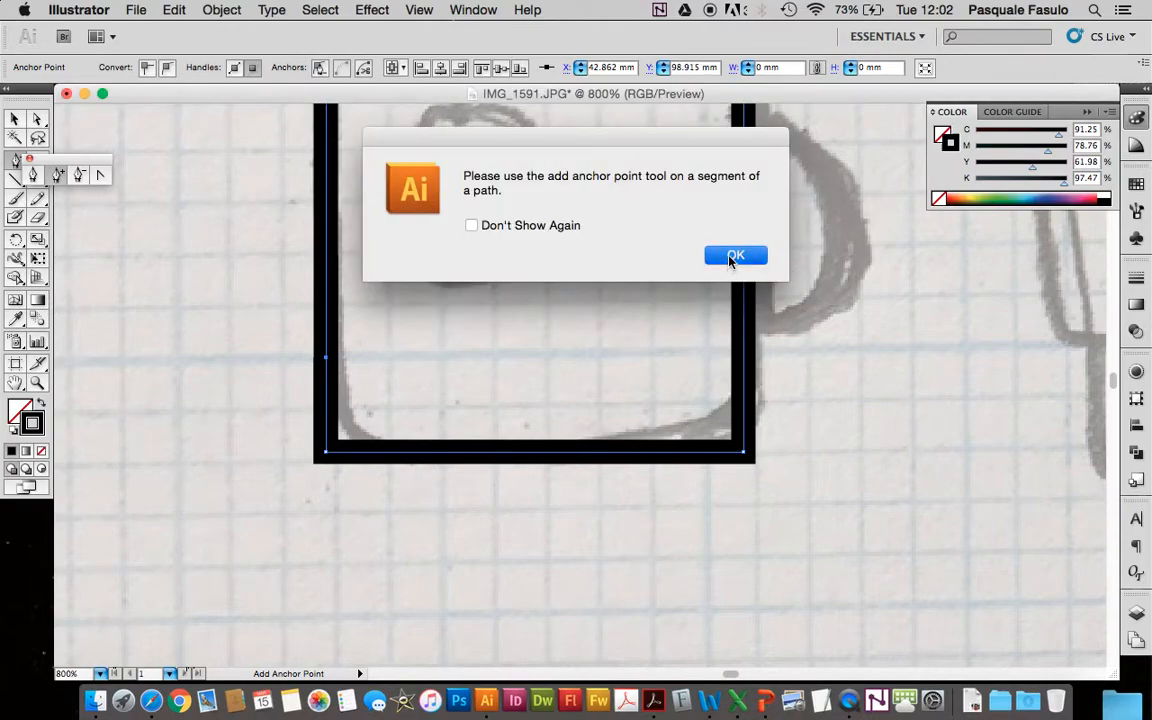
{"action": "left_click", "coordinate": [402, 455]}
{"action": "left_click", "coordinate": [679, 463]}
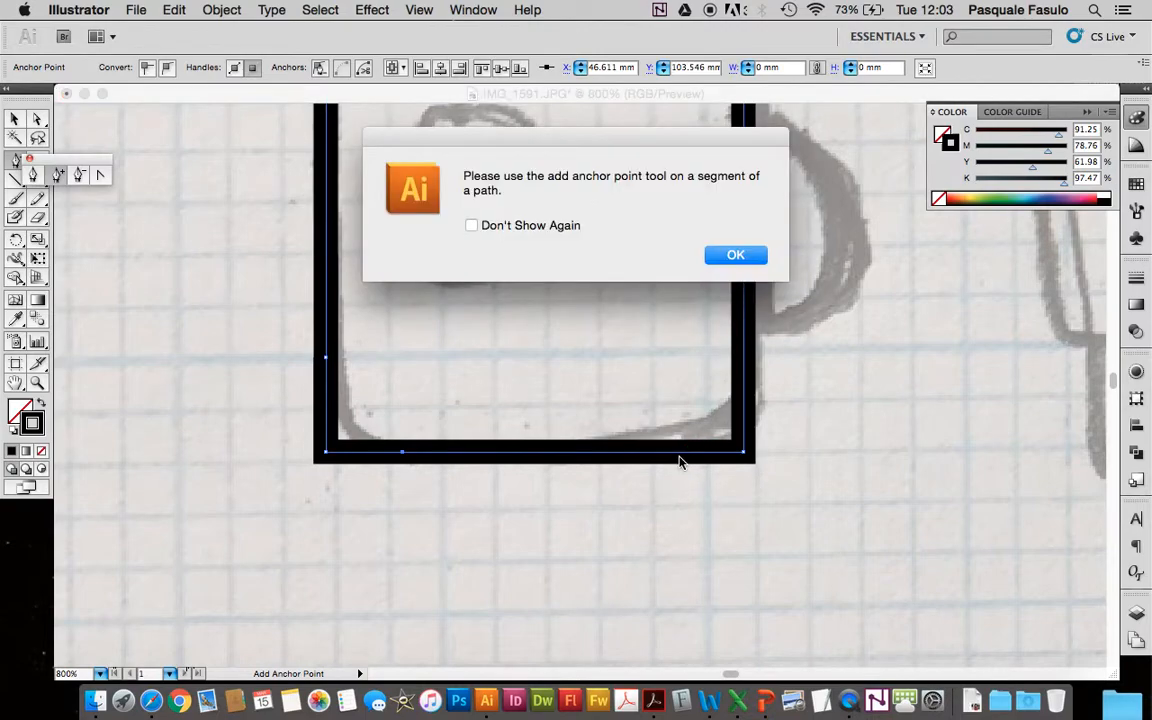
{"action": "key", "text": "Return"}
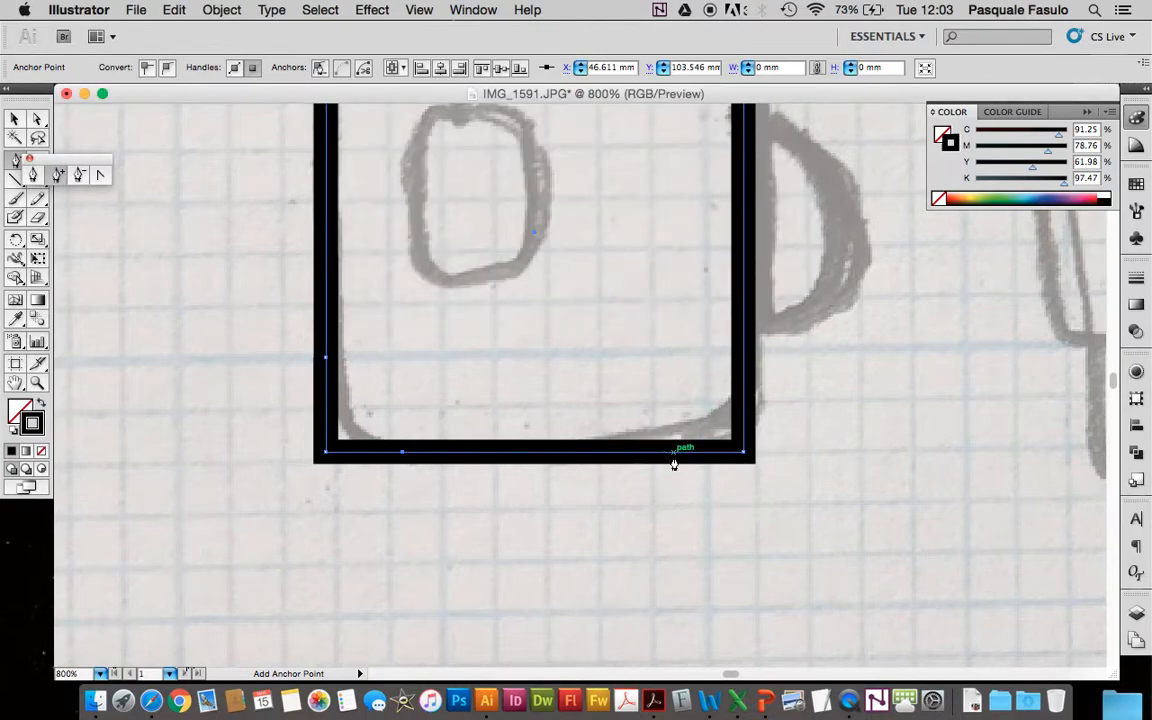
{"action": "left_click", "coordinate": [673, 456]}
{"action": "left_click", "coordinate": [744, 361]}
Delete the two lower corner anchor points so the mug outline has chamfered corners.
{"action": "left_click", "coordinate": [80, 176]}
{"action": "left_click", "coordinate": [322, 454]}
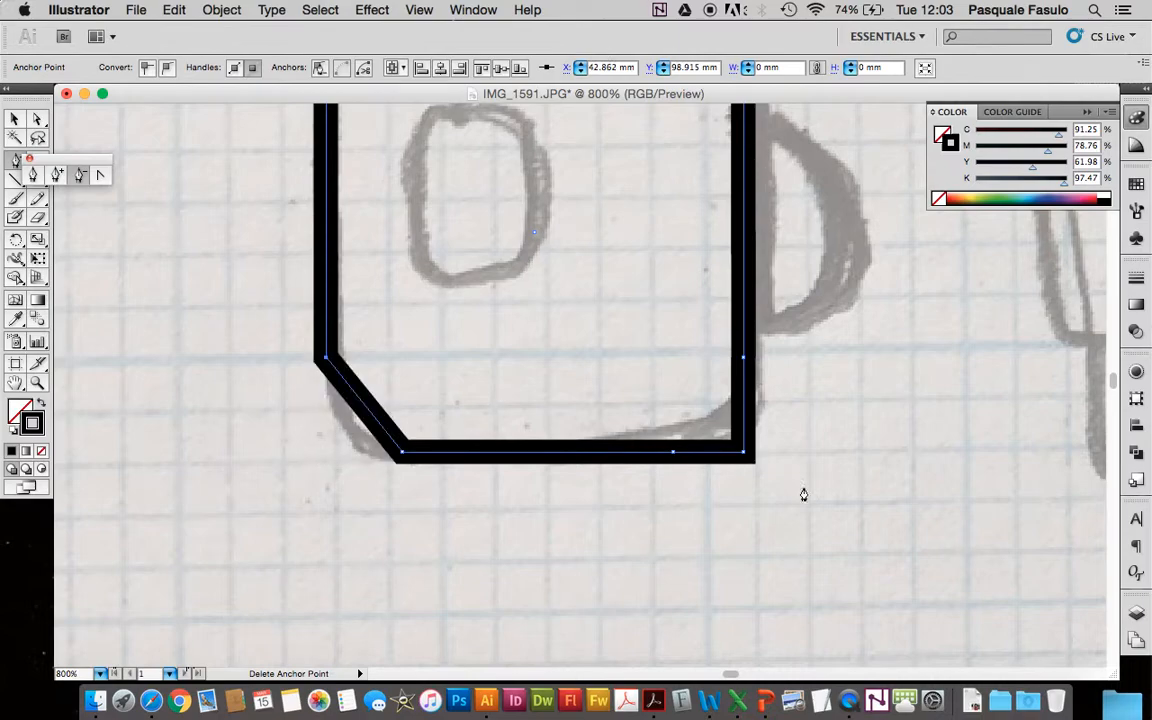
{"action": "left_click", "coordinate": [751, 461]}
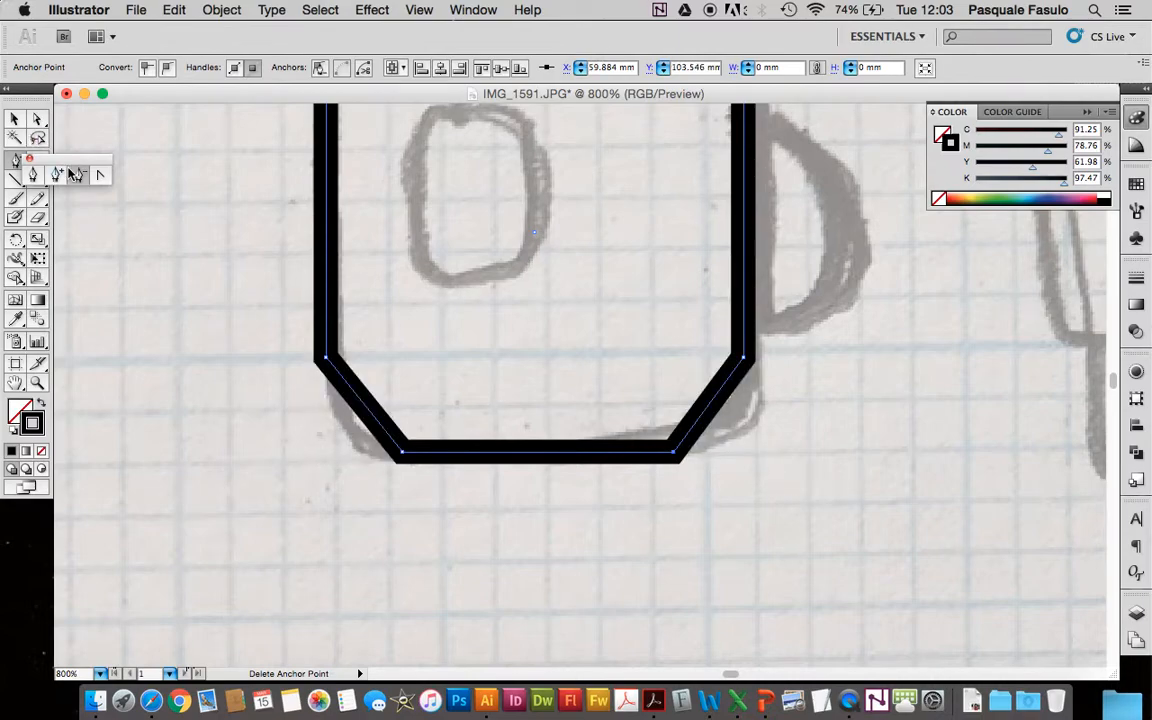
Round both lower corners by converting the side anchor points to smooth points with vertical handles, and deselect the outline.
{"action": "left_click", "coordinate": [100, 176]}
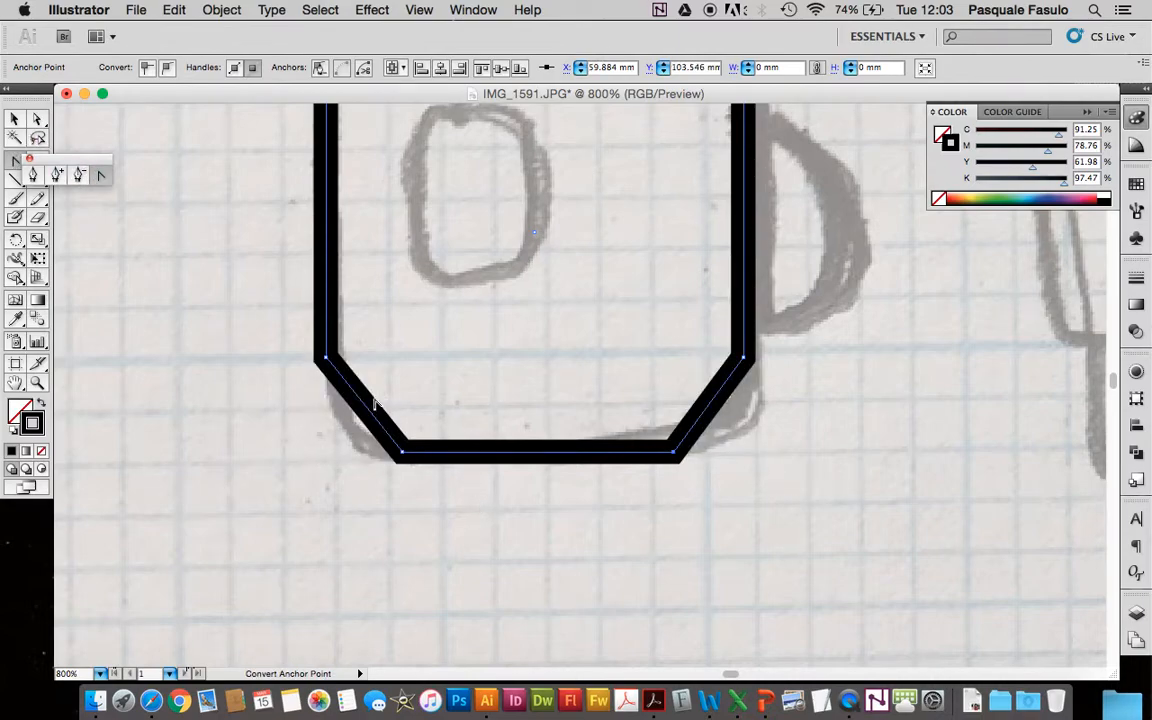
{"action": "left_click_drag", "start_coordinate": [326, 356], "coordinate": [323, 281]}
{"action": "left_click_drag", "start_coordinate": [745, 356], "coordinate": [746, 458]}
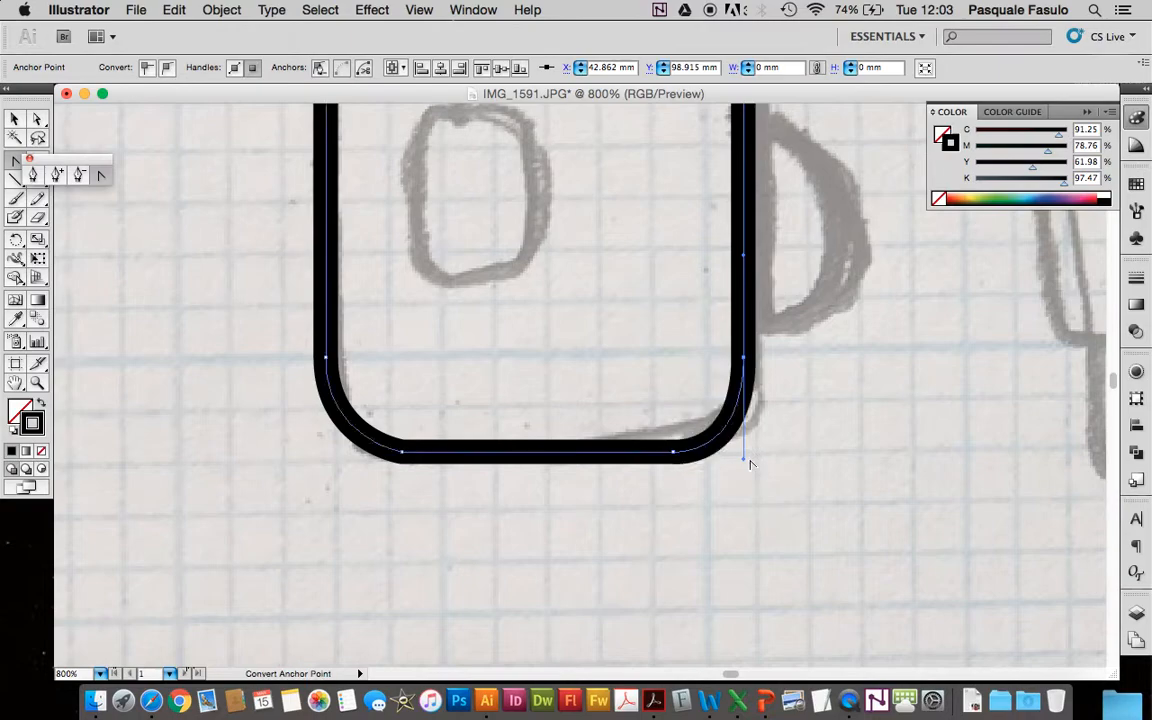
{"action": "left_click", "coordinate": [14, 118]}
{"action": "left_click", "coordinate": [138, 378]}
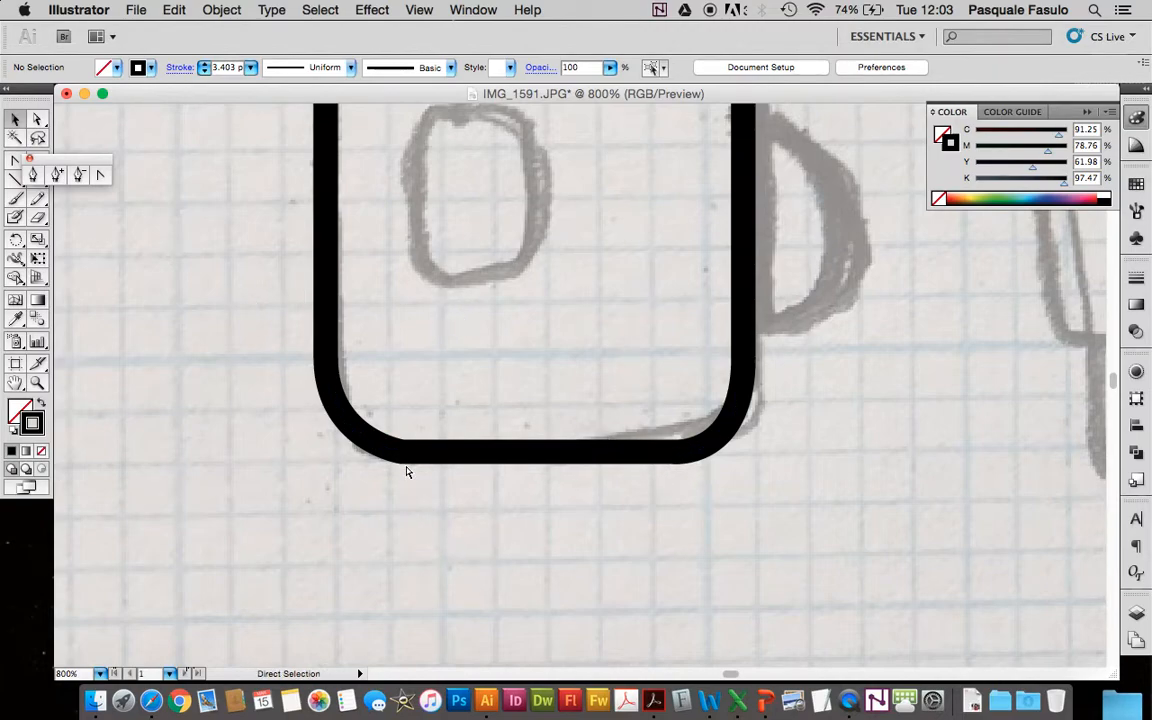
Undo the corner rounding, the anchor point edits and the stretching of the mug rectangle.
{"action": "key", "text": "super+z"}
{"action": "key", "text": "super+z"}
{"action": "key", "text": "super+z"}
{"action": "key", "text": "super+z"}
{"action": "key", "text": "super+z"}
{"action": "key", "text": "super+z"}
{"action": "key", "text": "super+z"}
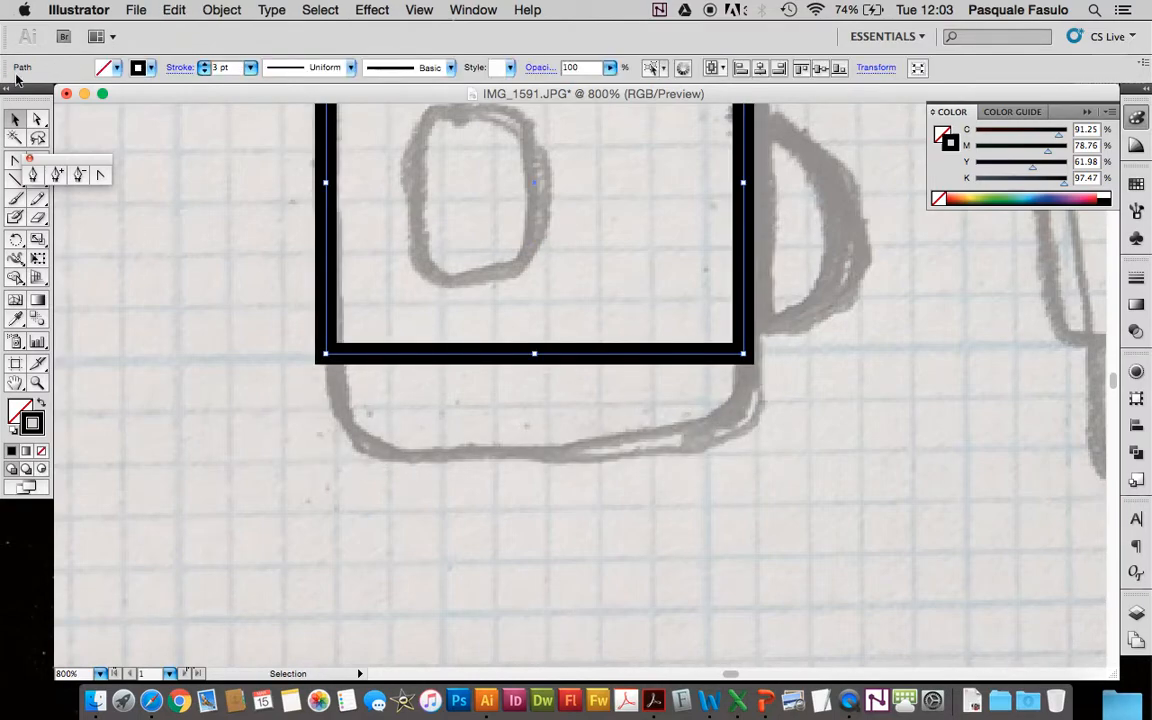
Draw a circle at the mug's lower-left curve and align it to the rectangle's left side, centred on its lower edge.
{"action": "left_click_drag", "start_coordinate": [71, 160], "coordinate": [103, 133]}
{"action": "left_click_drag", "start_coordinate": [38, 181], "coordinate": [101, 221]}
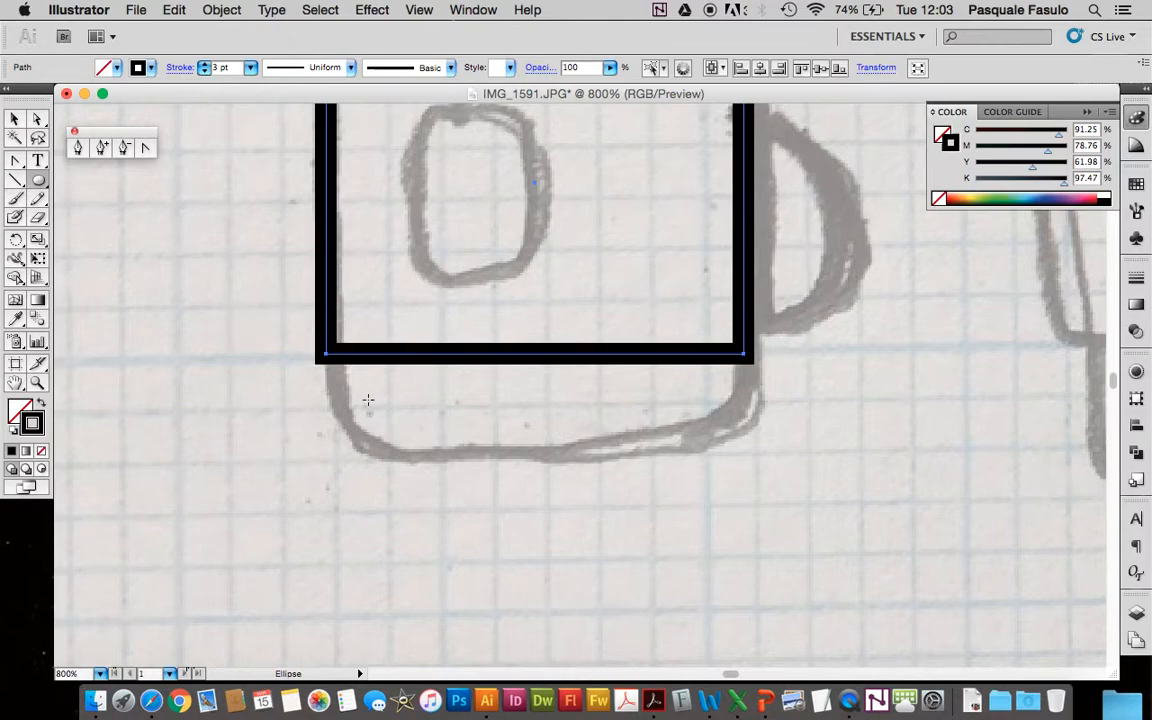
{"action": "left_click_drag", "start_coordinate": [375, 405], "coordinate": [446, 469]}
{"action": "left_click", "coordinate": [15, 119]}
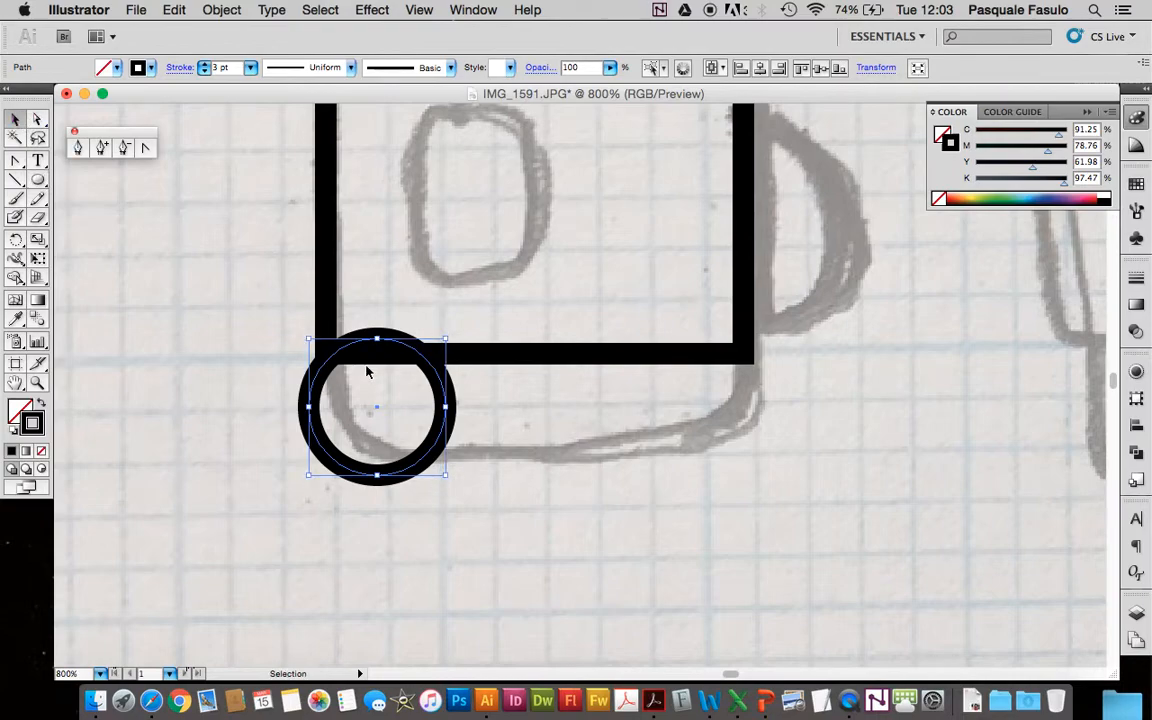
{"action": "mouse_move", "coordinate": [417, 343]}
{"action": "left_mouse_down"}
{"action": "mouse_move", "coordinate": [432, 332]}
{"action": "mouse_move", "coordinate": [428, 293]}
{"action": "left_mouse_up"}
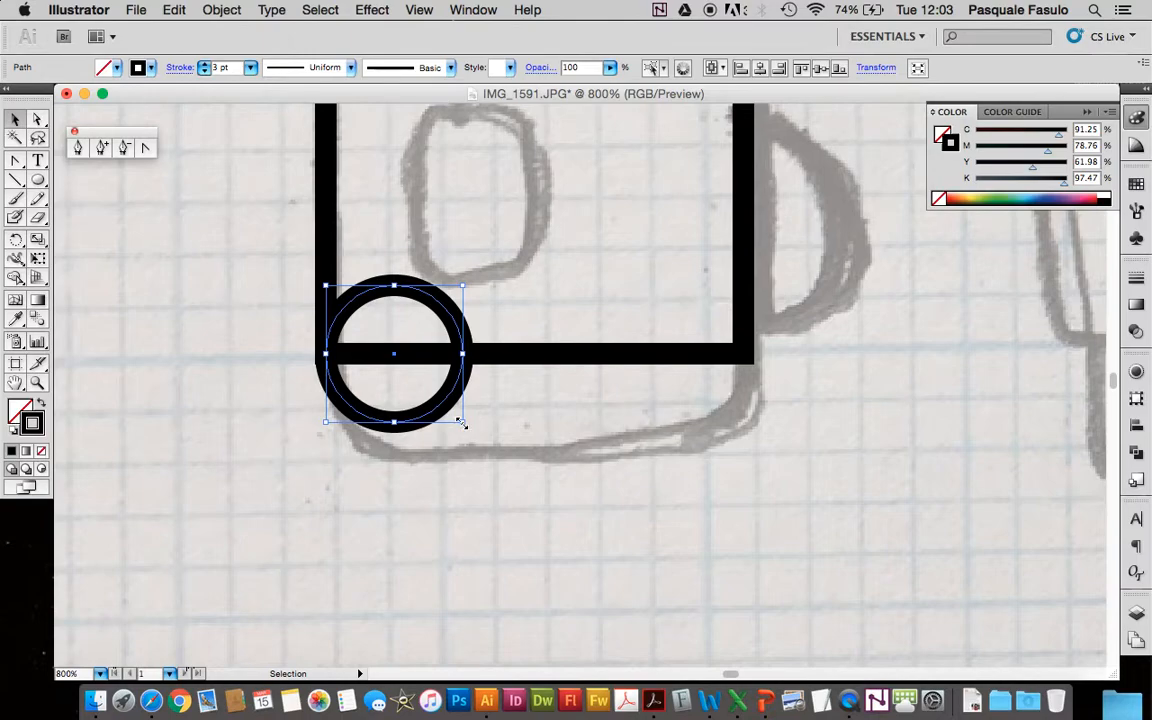
Enlarge the circle to fit the mug's rounded corner, keeping it against the rectangle's left side, with a 3 pt stroke.
{"action": "left_click_drag", "start_coordinate": [460, 423], "coordinate": [492, 463]}
{"action": "left_click_drag", "start_coordinate": [333, 392], "coordinate": [334, 362]}
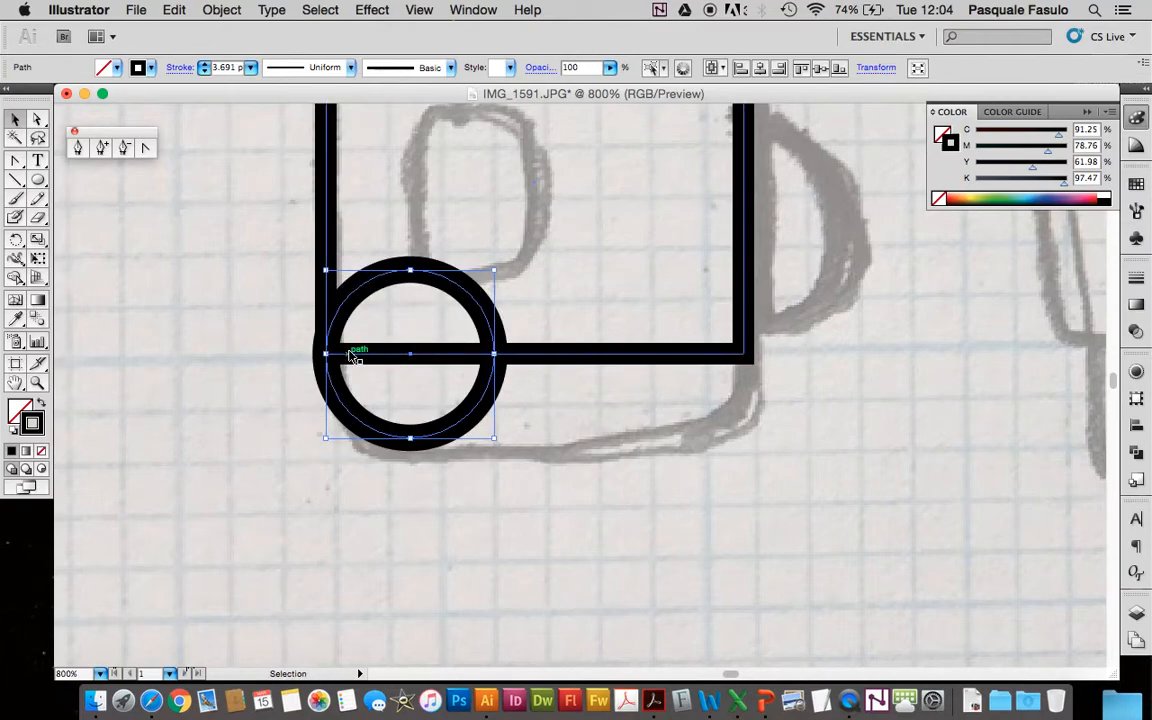
{"action": "left_click", "coordinate": [251, 68]}
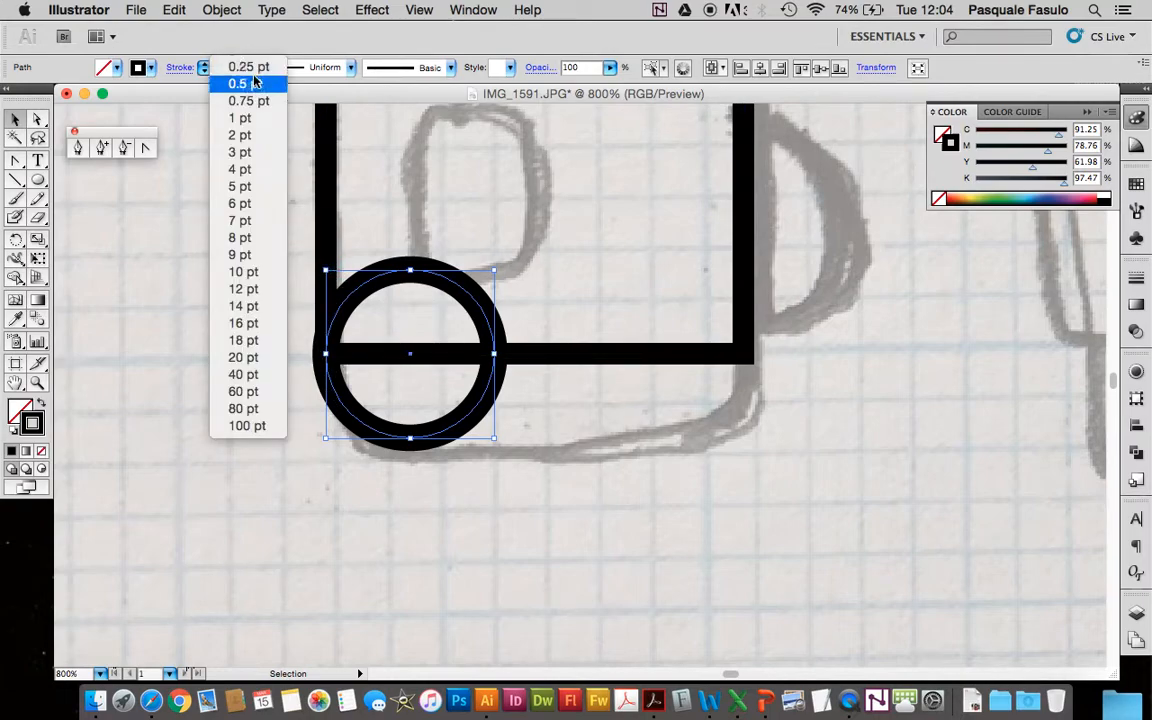
{"action": "left_click", "coordinate": [252, 152]}
{"action": "left_click", "coordinate": [247, 350]}
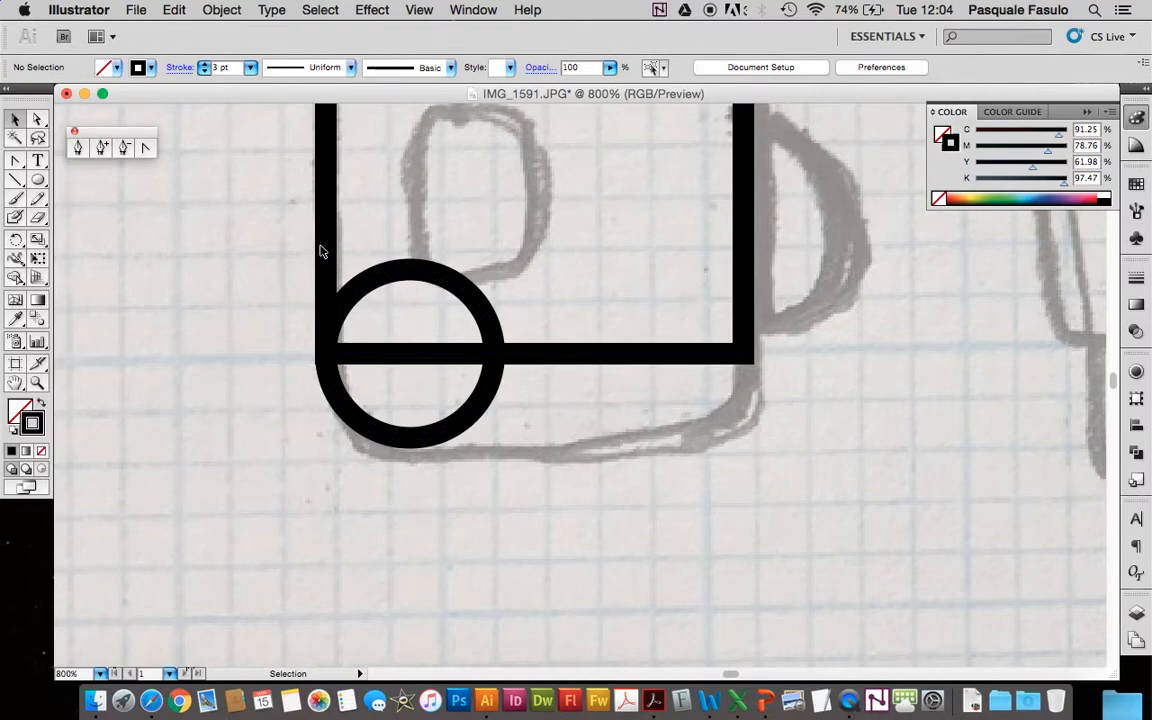
Duplicate the circle onto the rectangle's lower-right corner and check the Smart Guides option in the view settings.
{"action": "left_click", "coordinate": [490, 392]}
{"action": "left_click_drag", "start_coordinate": [490, 392], "coordinate": [738, 412]}
{"action": "left_click", "coordinate": [745, 231]}
{"action": "left_click", "coordinate": [417, 10]}
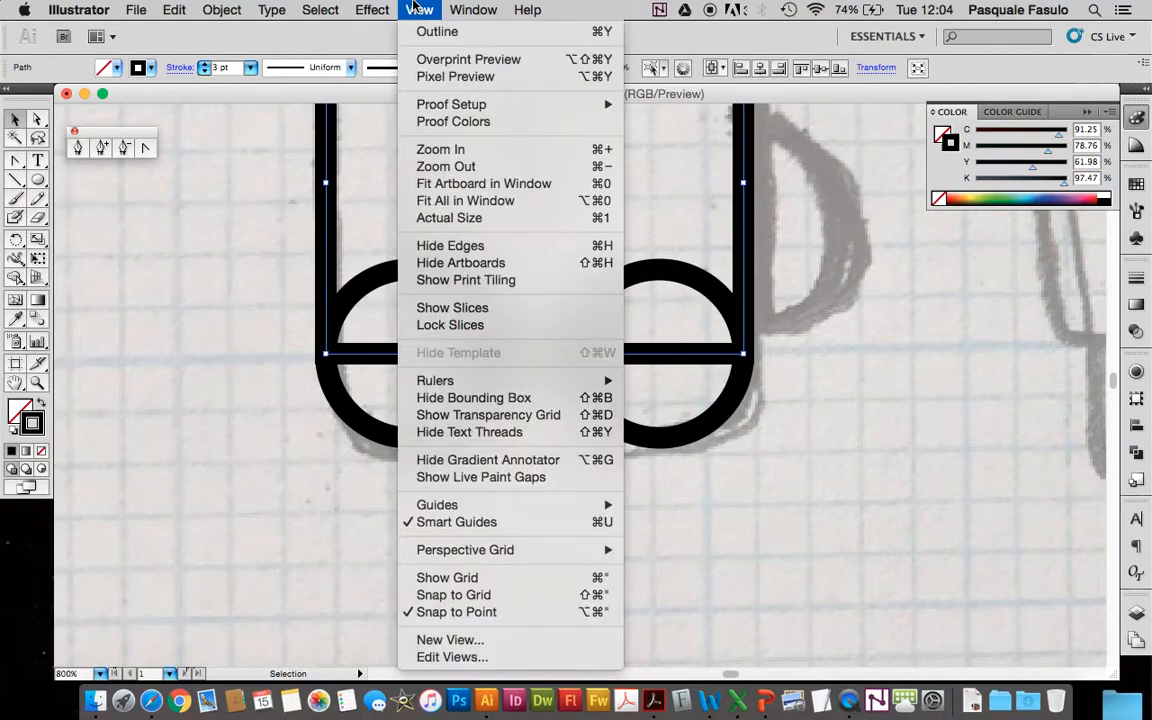
{"action": "left_click", "coordinate": [769, 523]}
{"action": "scroll", "coordinate": [518, 450], "scroll_direction": "up", "scroll_amount": 1}
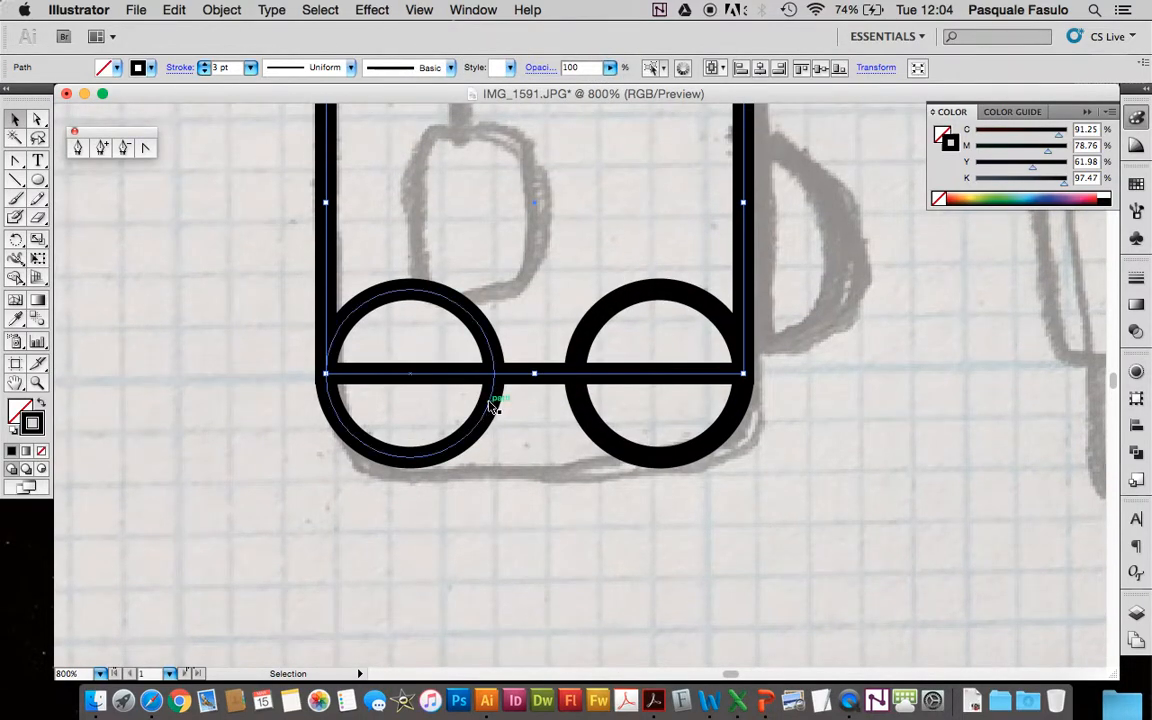
Delete the upper and right anchor points of the left circle, leaving only the lower-left quarter arc.
{"action": "key", "text": "a"}
{"action": "left_click", "coordinate": [426, 370]}
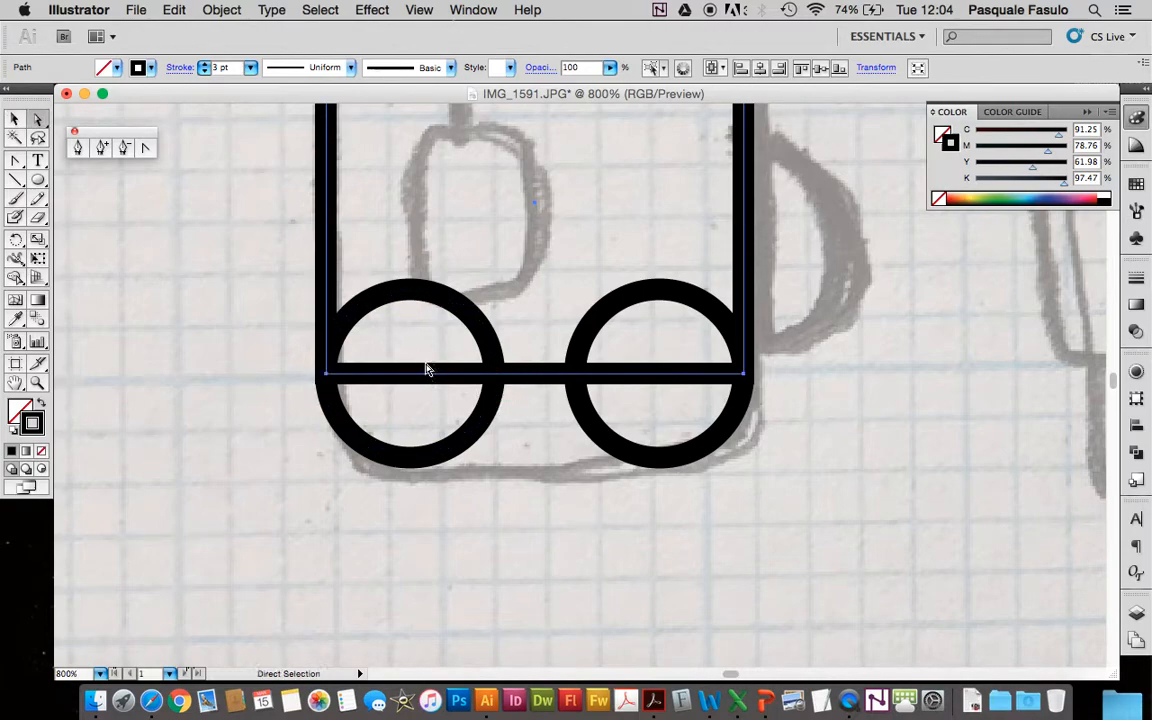
{"action": "left_click", "coordinate": [420, 288]}
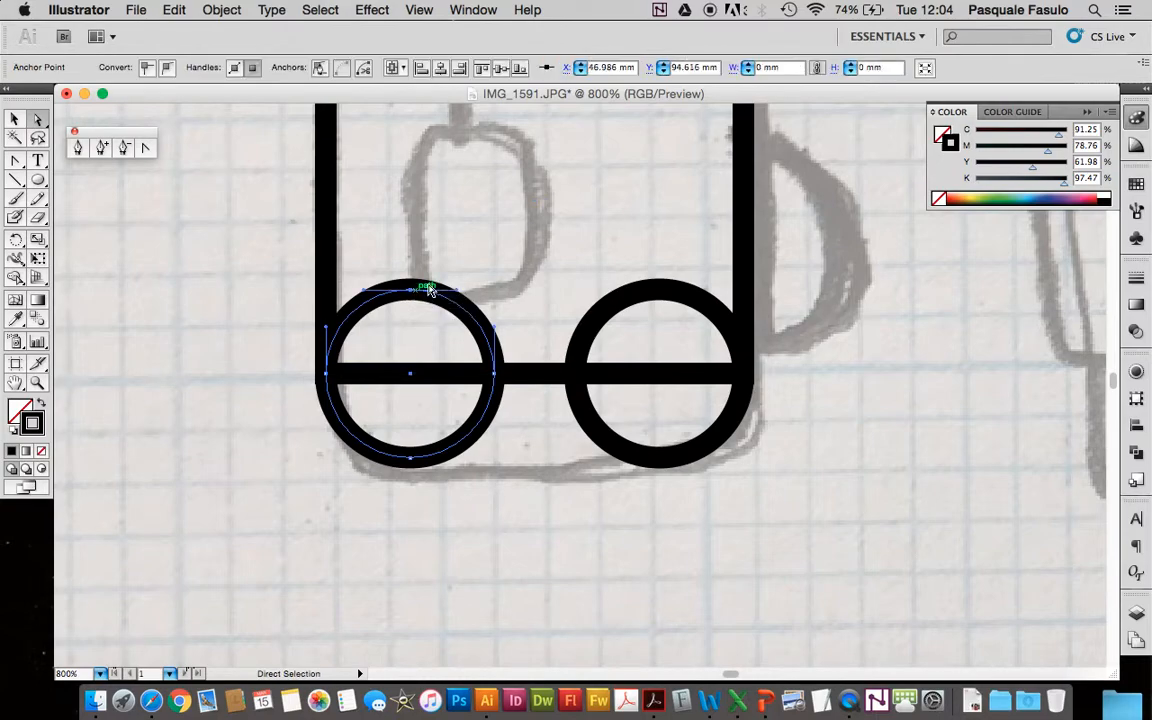
{"action": "key", "text": "Delete"}
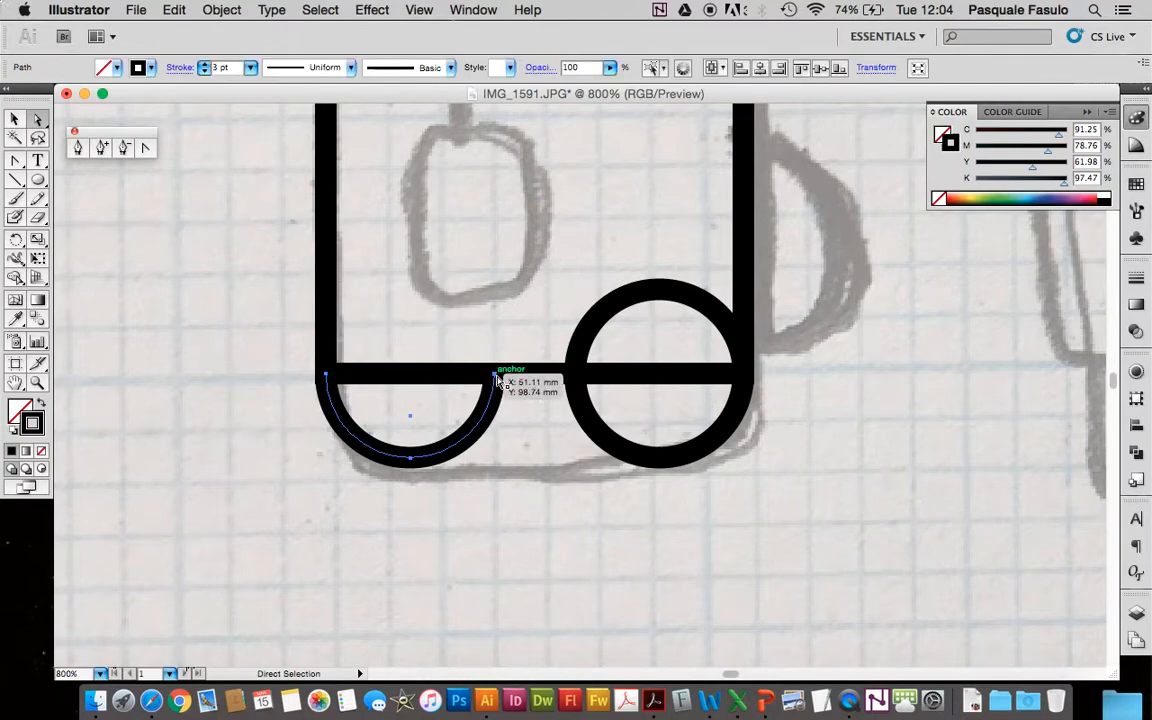
{"action": "left_click", "coordinate": [514, 463]}
{"action": "left_click", "coordinate": [494, 377]}
{"action": "key", "text": "Delete"}
{"action": "left_click", "coordinate": [494, 447]}
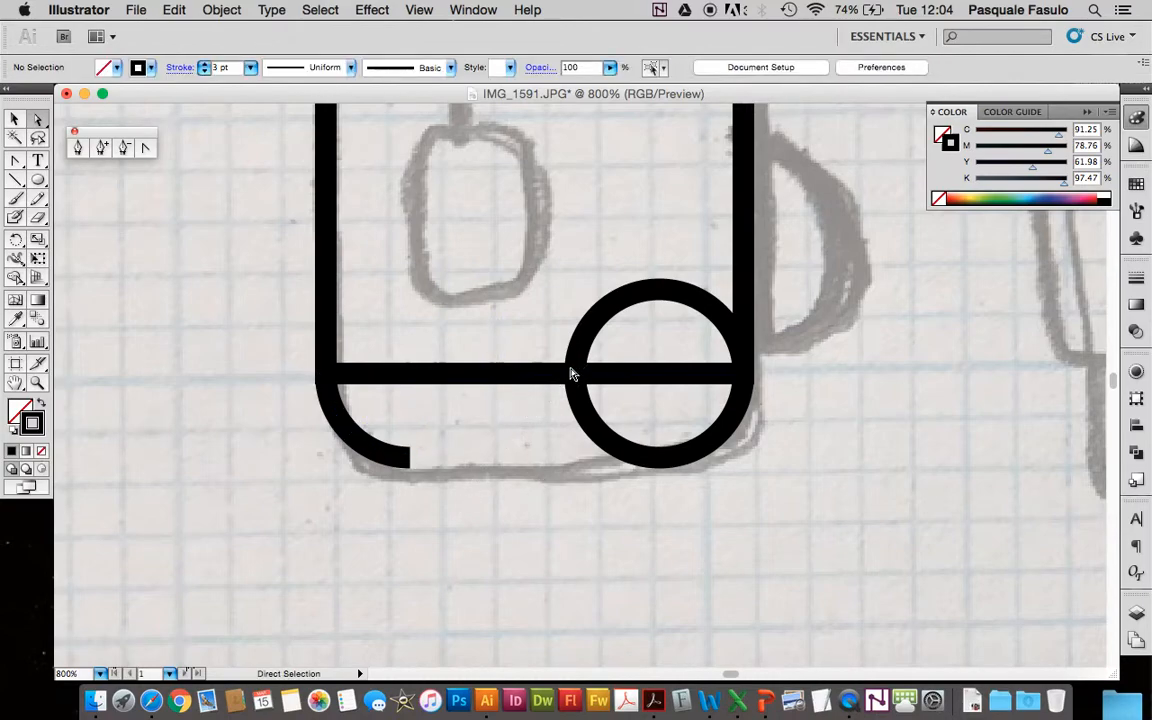
Delete the left and upper anchor points of the right circle, leaving only the lower-right quarter arc.
{"action": "left_click_drag", "start_coordinate": [575, 375], "coordinate": [578, 377]}
{"action": "key", "text": "Delete"}
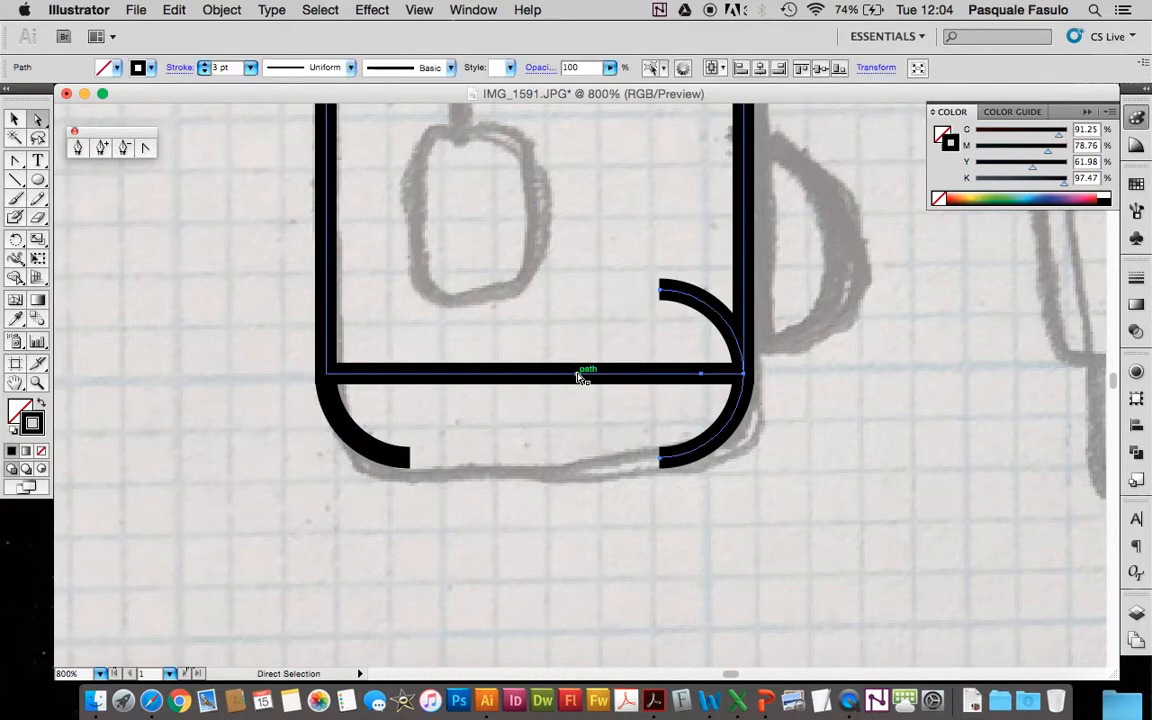
{"action": "left_click", "coordinate": [569, 250]}
{"action": "left_click", "coordinate": [660, 292]}
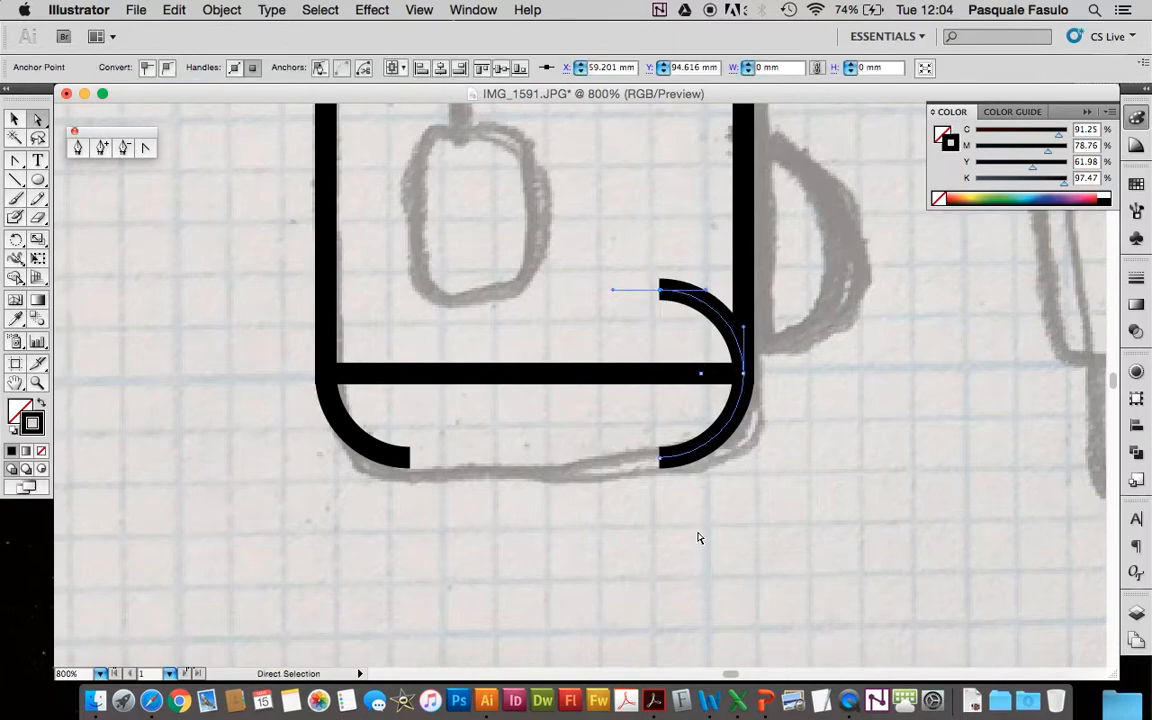
{"action": "key", "text": "Delete"}
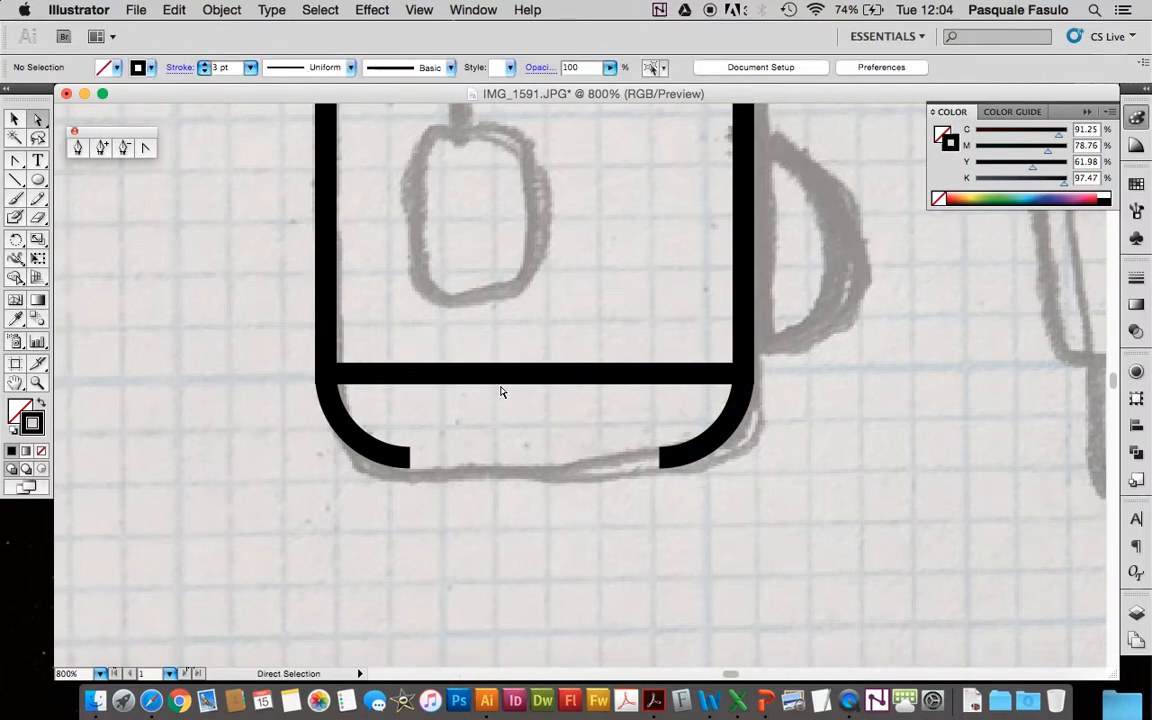
Delete the lower edge segment of the mug rectangle between the two corner arcs.
{"action": "left_click", "coordinate": [520, 378]}
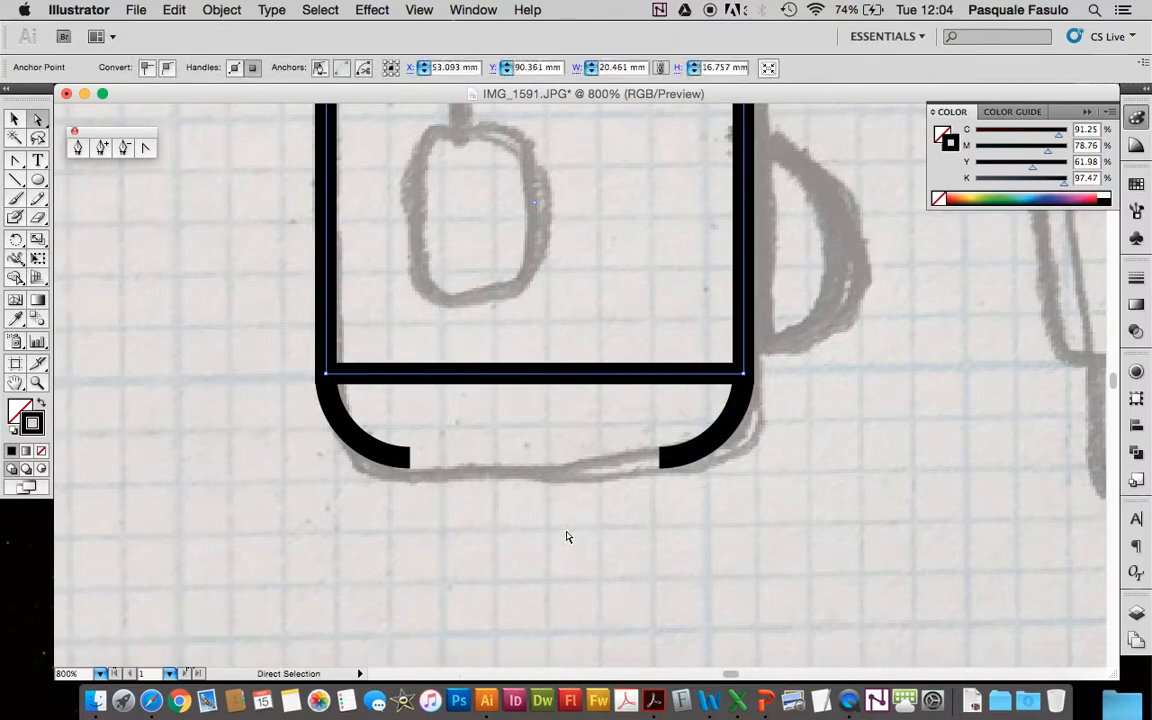
{"action": "key", "text": "Delete"}
{"action": "left_click", "coordinate": [568, 383]}
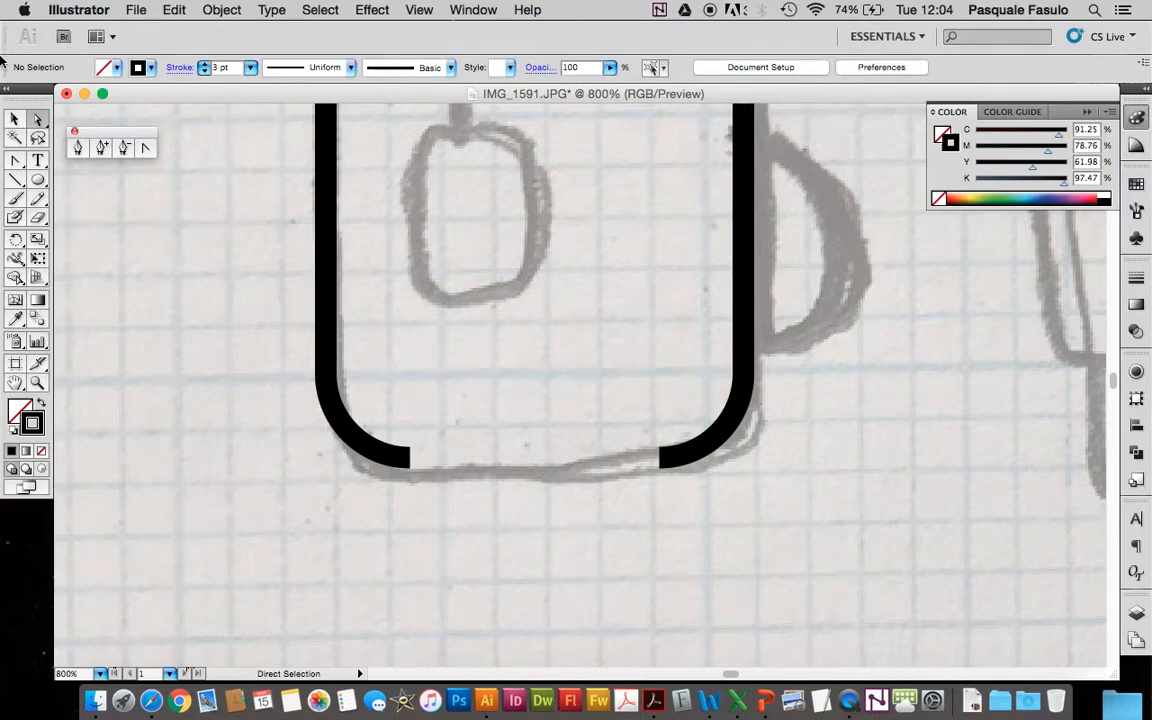
Select both corner arcs and join their lower ends with a straight base line.
{"action": "left_click", "coordinate": [14, 119]}
{"action": "left_click", "coordinate": [380, 451]}
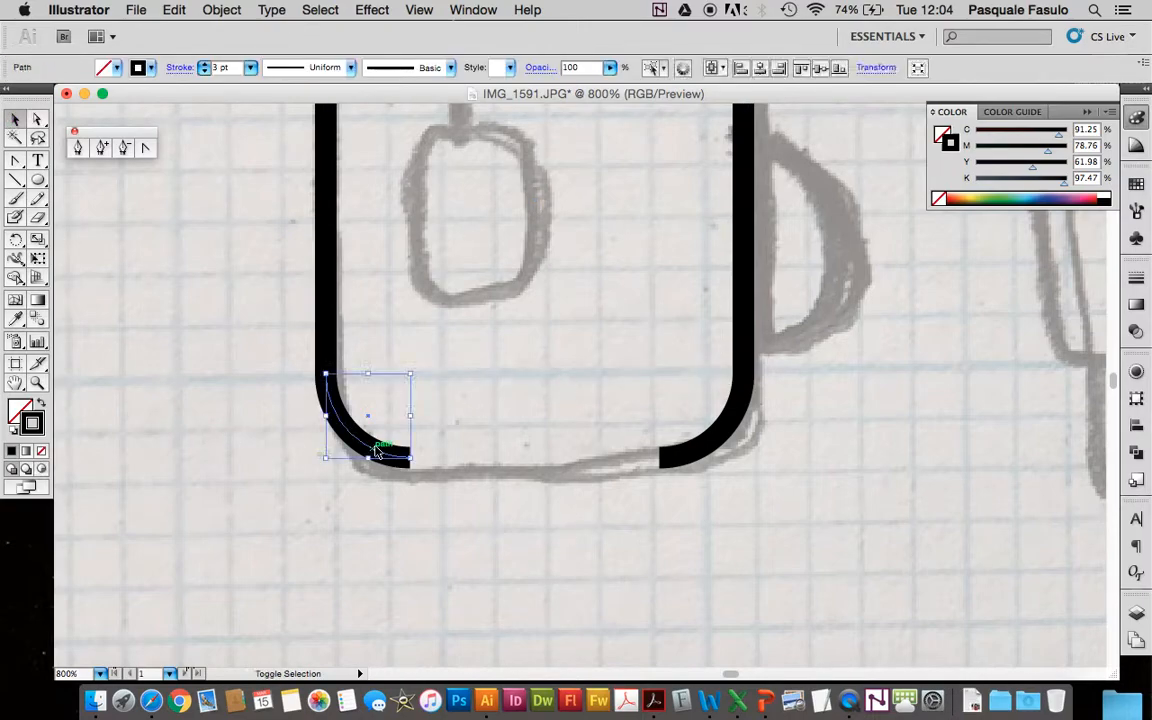
{"action": "left_click", "coordinate": [686, 455], "text": "shift"}
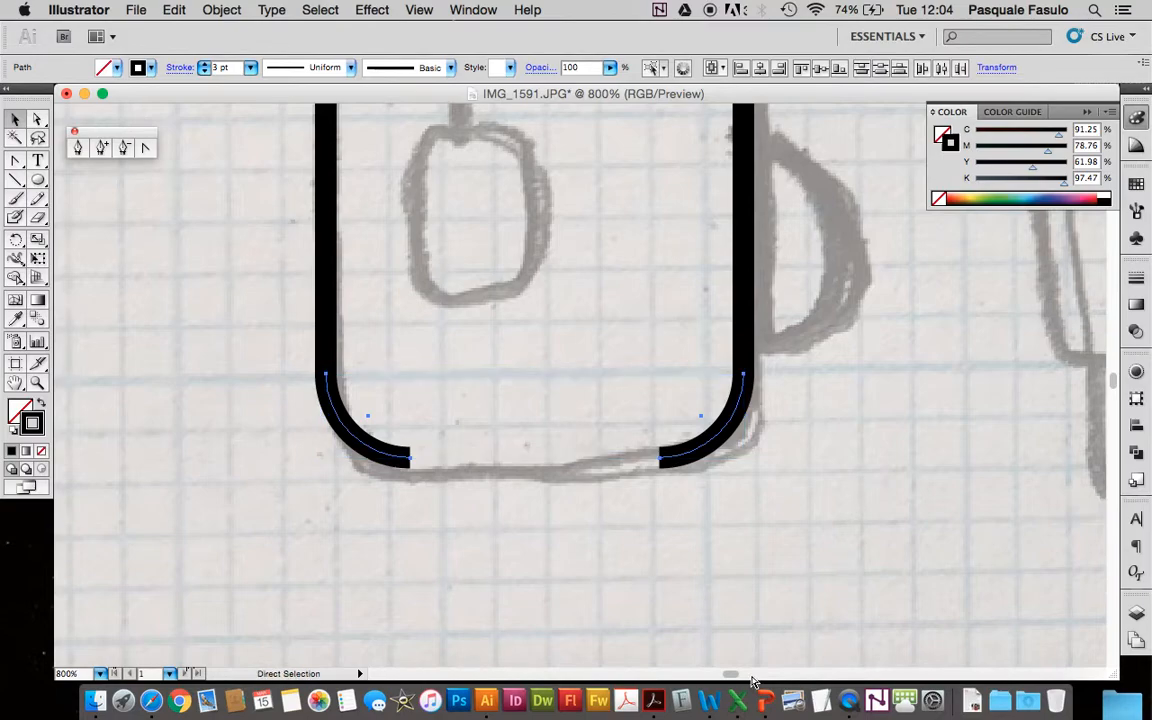
{"action": "key", "text": "super+j"}
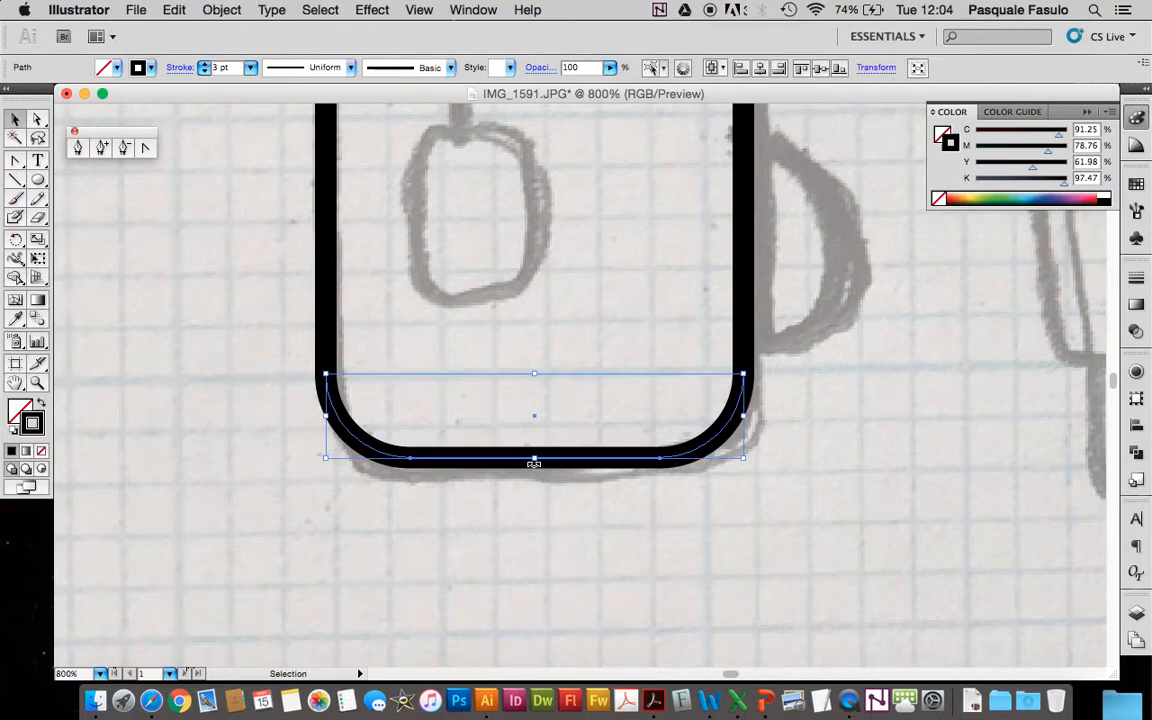
Select the mug's upper body path and rounded base path and join them into one closed outline.
{"action": "left_click", "coordinate": [417, 247]}
{"action": "left_click", "coordinate": [325, 328]}
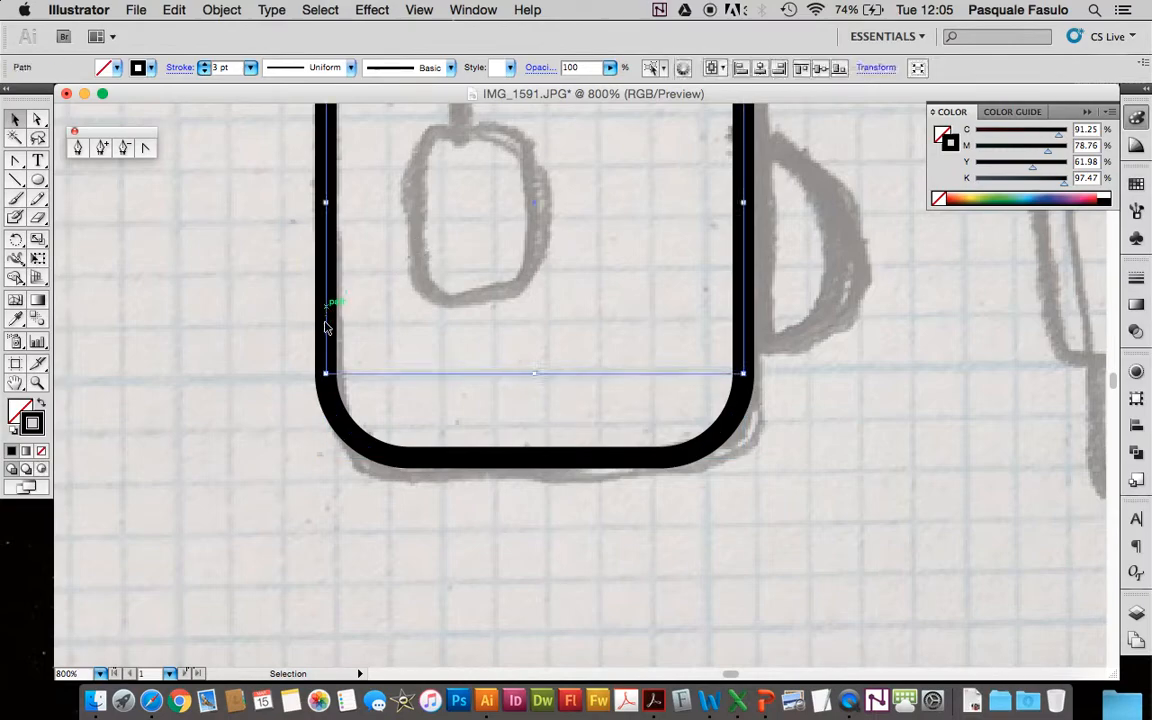
{"action": "left_click", "coordinate": [340, 424], "text": "shift"}
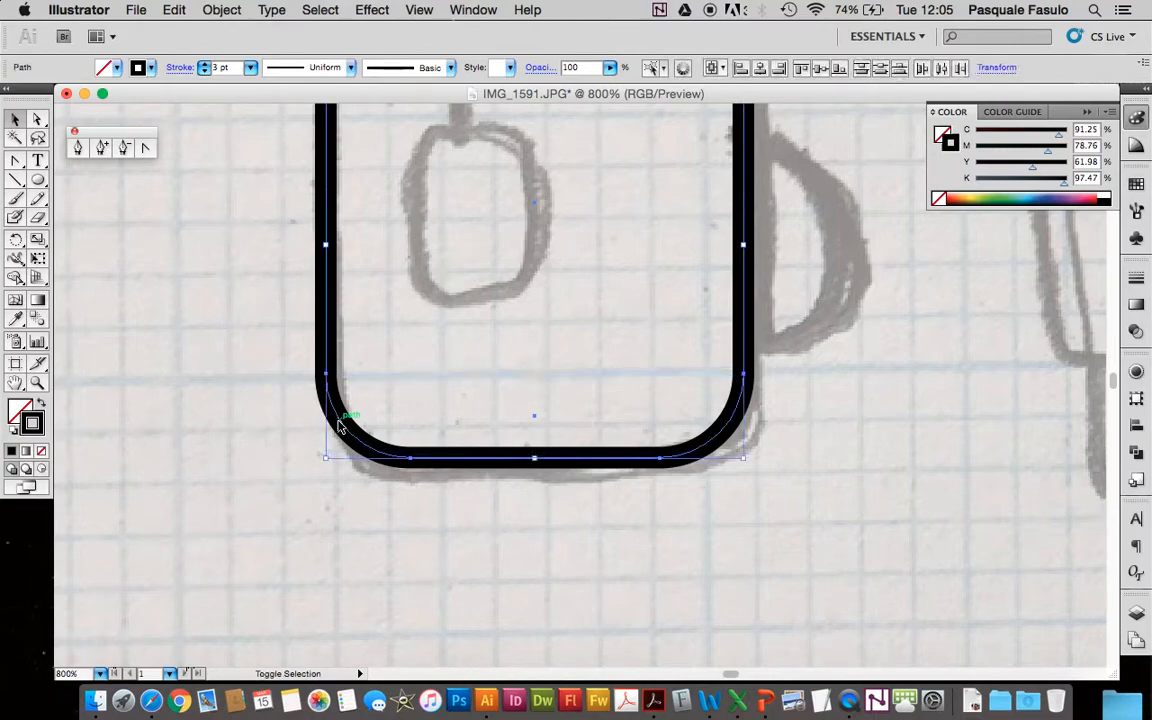
{"action": "left_click", "coordinate": [796, 334]}
{"action": "left_click", "coordinate": [745, 395]}
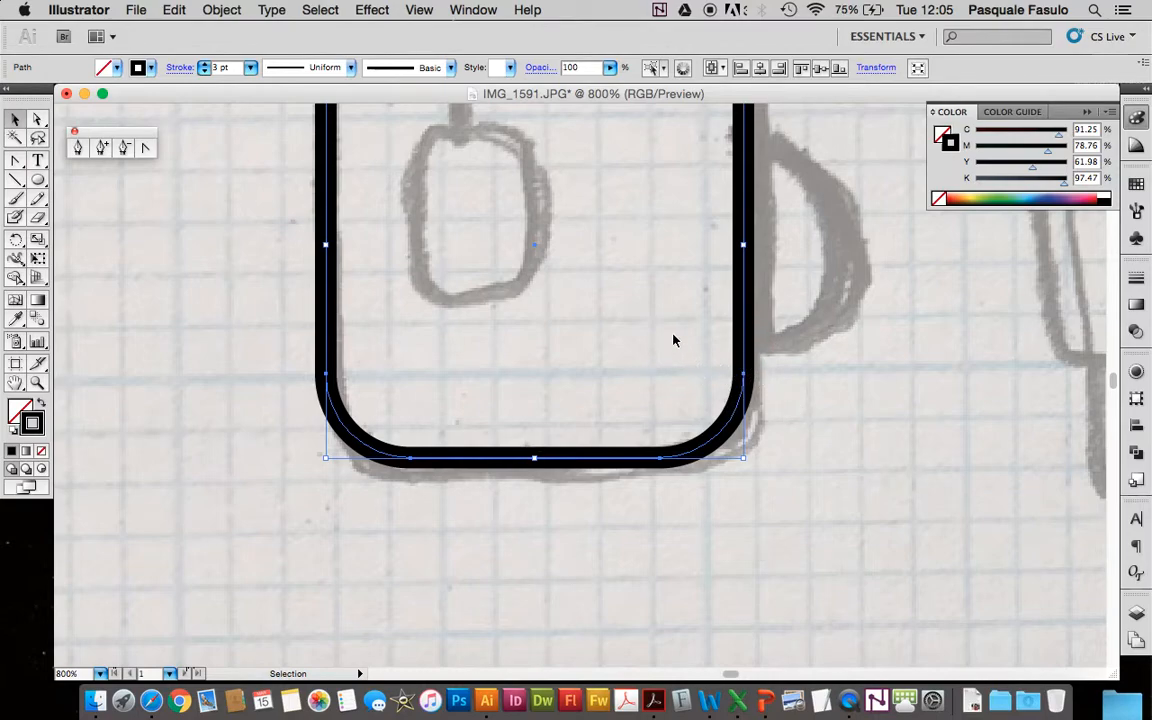
{"action": "key", "text": "a"}
{"action": "key", "text": "super+j"}
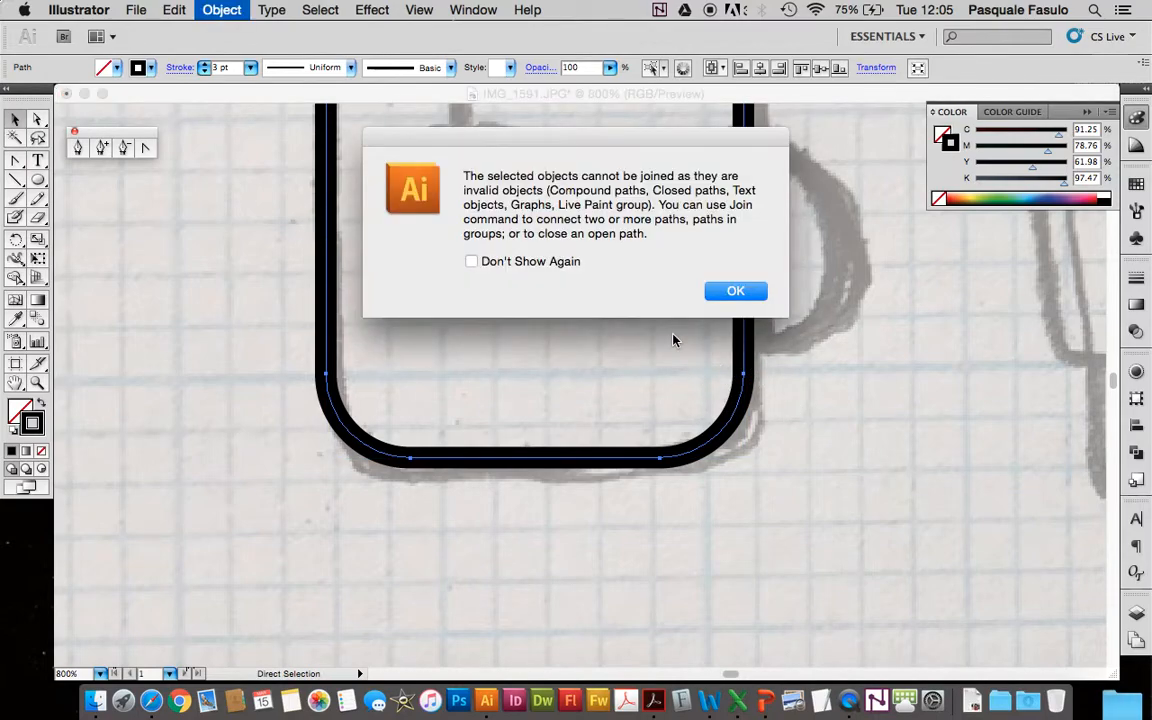
{"action": "key", "text": "Return"}
{"action": "left_click", "coordinate": [782, 365]}
Select the mug outline to check that the body and base act as a single path.
{"action": "key", "text": "super+minus"}
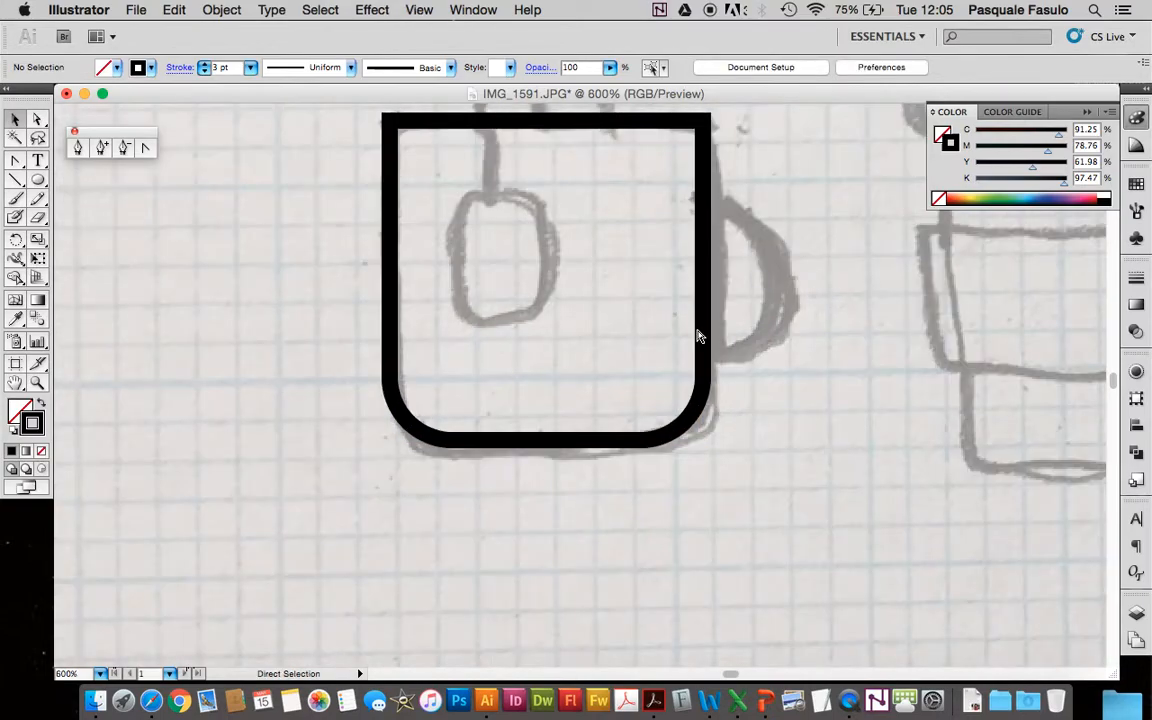
{"action": "scroll", "coordinate": [697, 332], "scroll_direction": "up", "scroll_amount": 5}
{"action": "scroll", "coordinate": [697, 332], "scroll_direction": "right", "scroll_amount": 2}
{"action": "left_click", "coordinate": [658, 323]}
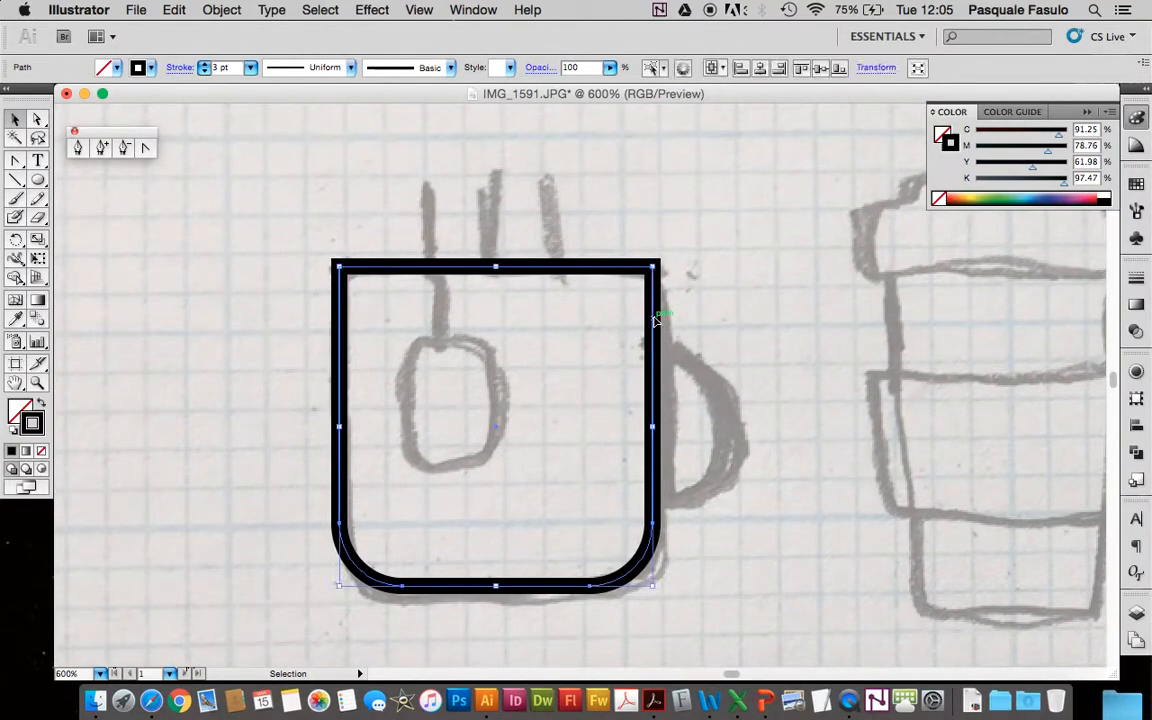
{"action": "left_click", "coordinate": [250, 433]}
Create an 8-sided polygon with a 17.6389 mm radius centred on the sketched tea bag tag.
{"action": "left_click", "coordinate": [37, 383]}
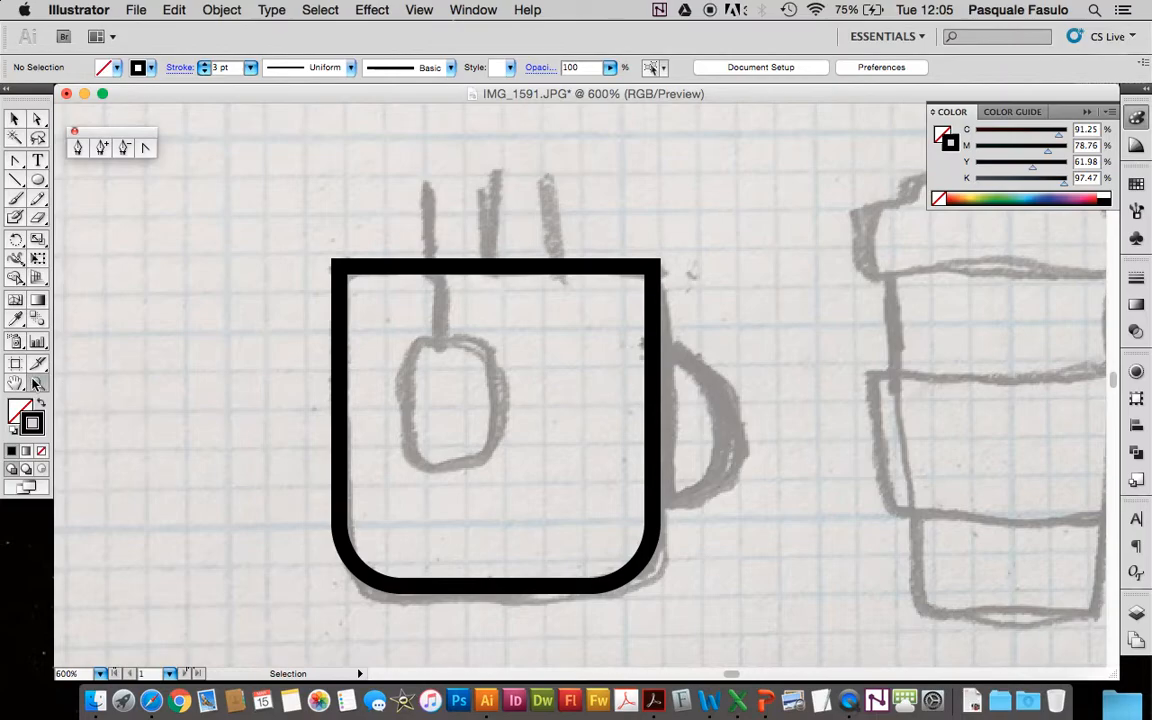
{"action": "left_click_drag", "start_coordinate": [382, 294], "coordinate": [537, 495]}
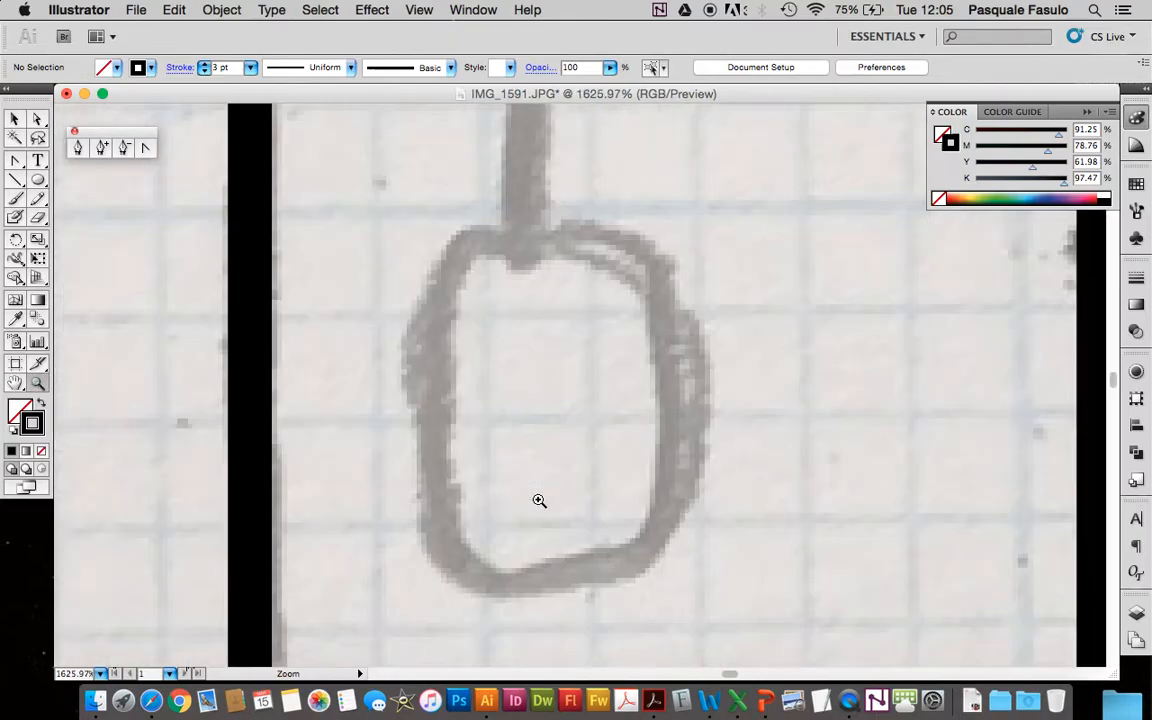
{"action": "scroll", "coordinate": [329, 204], "scroll_direction": "down", "scroll_amount": 1}
{"action": "scroll", "coordinate": [329, 204], "scroll_direction": "right", "scroll_amount": 1}
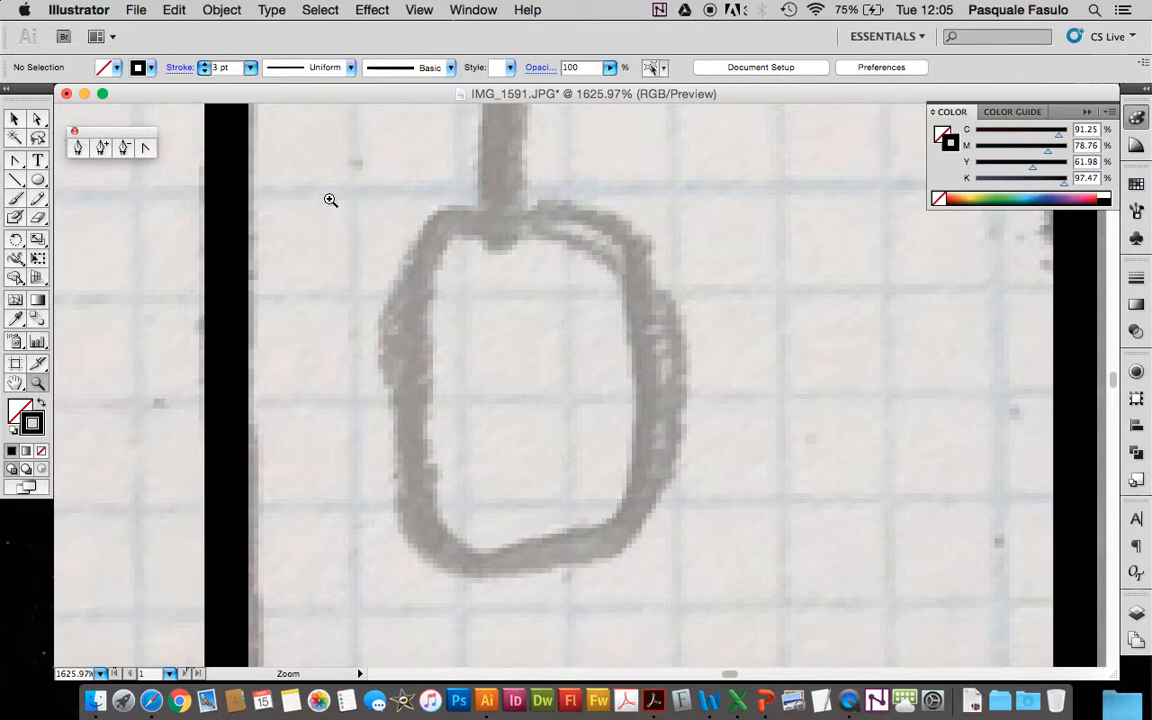
{"action": "left_click_drag", "start_coordinate": [38, 180], "coordinate": [113, 241]}
{"action": "left_click", "coordinate": [487, 330]}
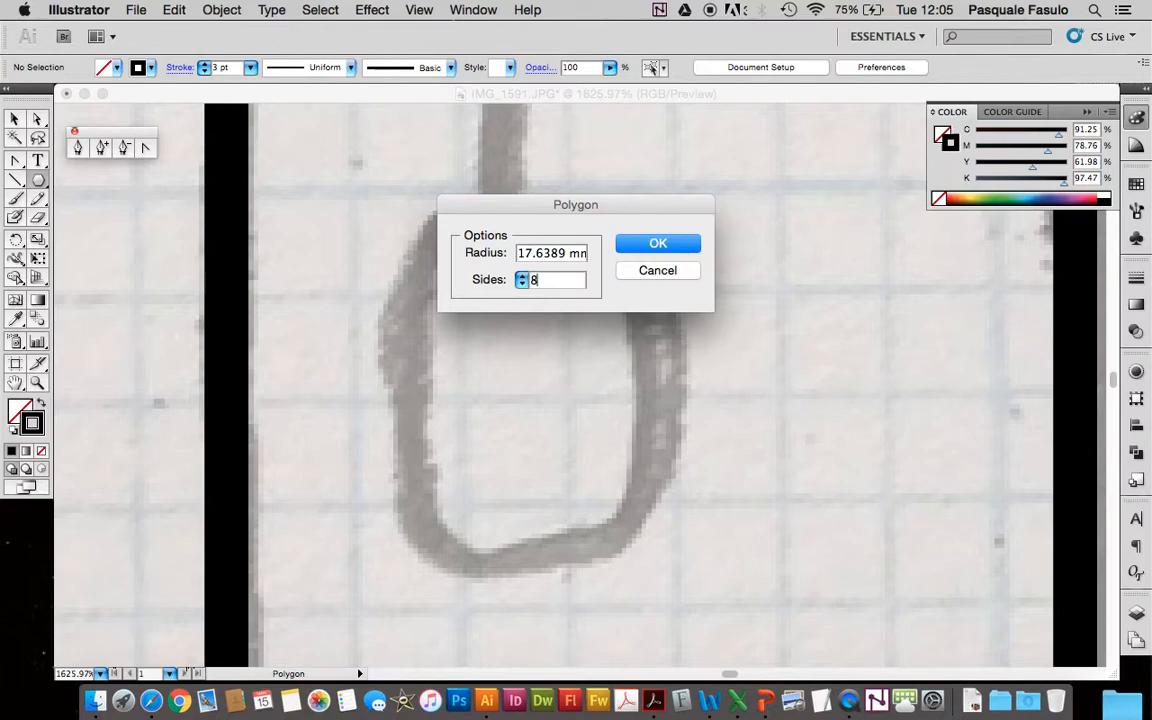
{"action": "key", "text": "Return"}
Scale the octagon down to about 6.7 mm wide and align it with the upper part of the sketched tag.
{"action": "key", "text": "super+minus"}
{"action": "key", "text": "super+minus"}
{"action": "key", "text": "super+minus"}
{"action": "key", "text": "super+minus"}
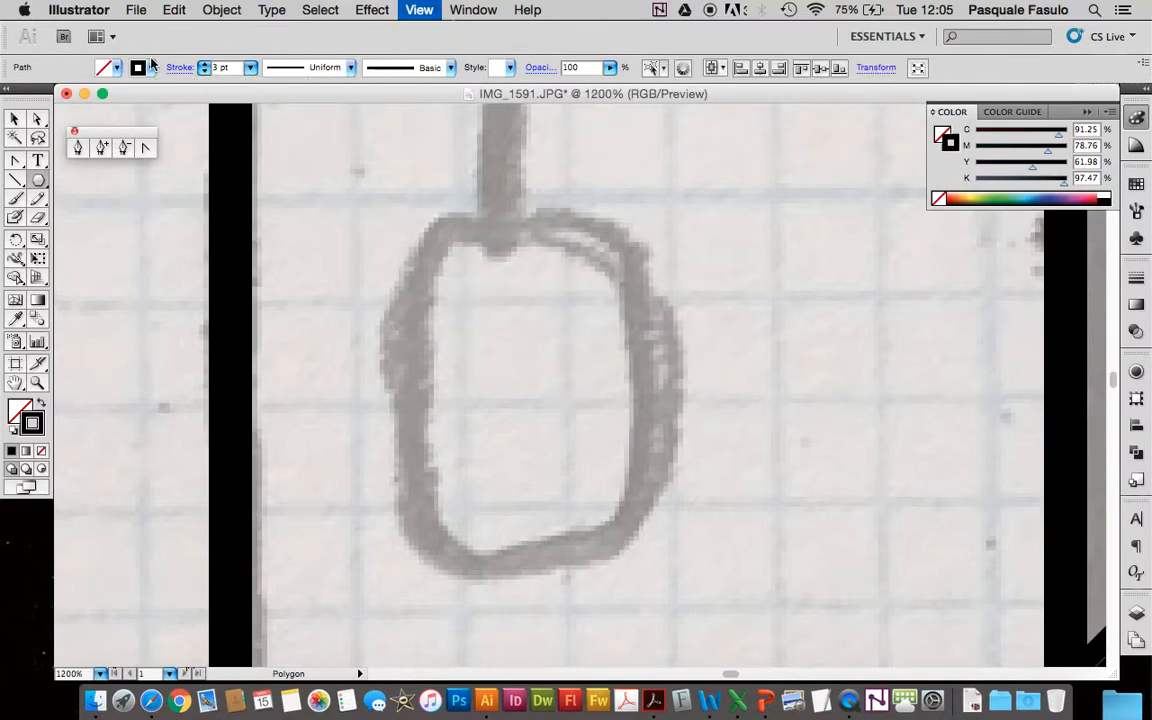
{"action": "left_click", "coordinate": [28, 119]}
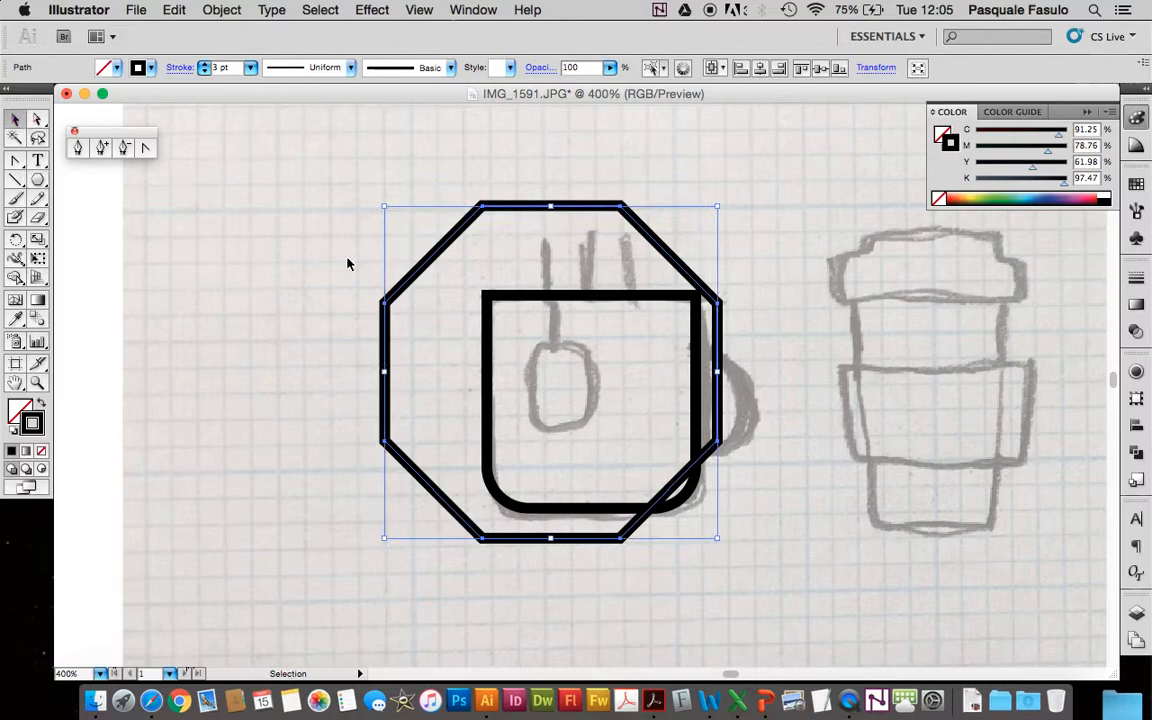
{"action": "mouse_move", "coordinate": [384, 206]}
{"action": "left_mouse_down"}
{"action": "mouse_move", "coordinate": [494, 268]}
{"action": "mouse_move", "coordinate": [513, 298]}
{"action": "left_mouse_up"}
{"action": "key", "text": "a"}
{"action": "key", "text": "super+equal"}
{"action": "key", "text": "super+equal"}
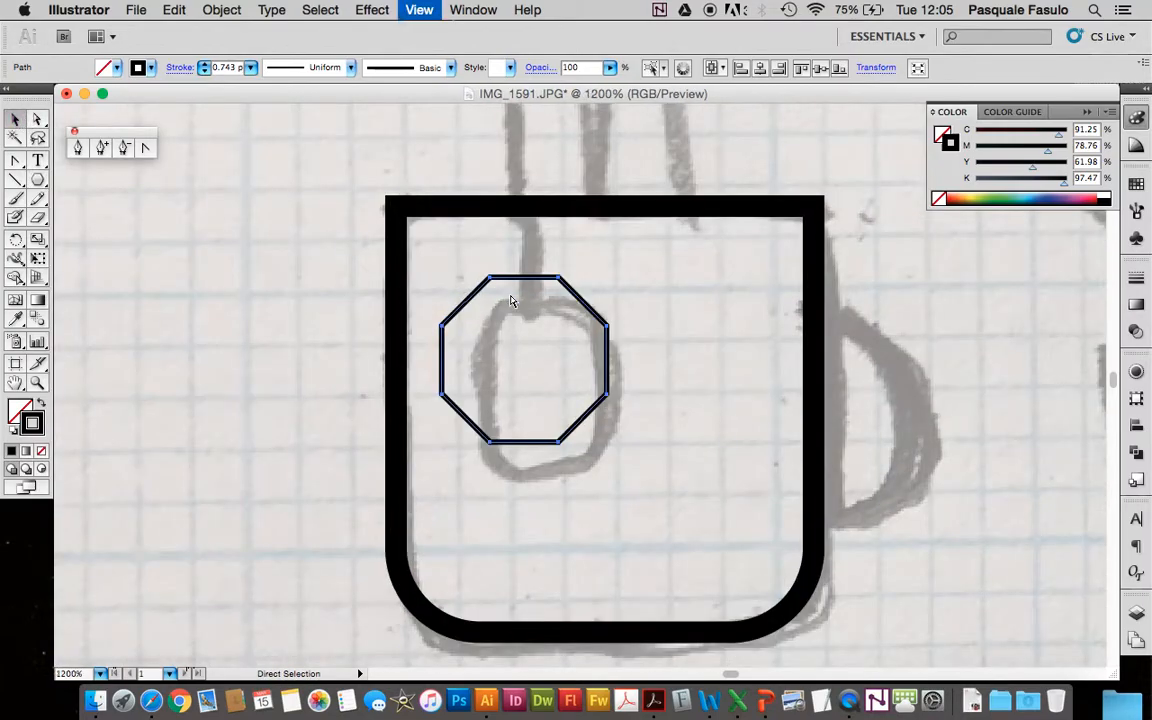
{"action": "key", "text": "v"}
{"action": "left_click_drag", "start_coordinate": [375, 223], "coordinate": [397, 243]}
{"action": "left_click_drag", "start_coordinate": [527, 249], "coordinate": [555, 268]}
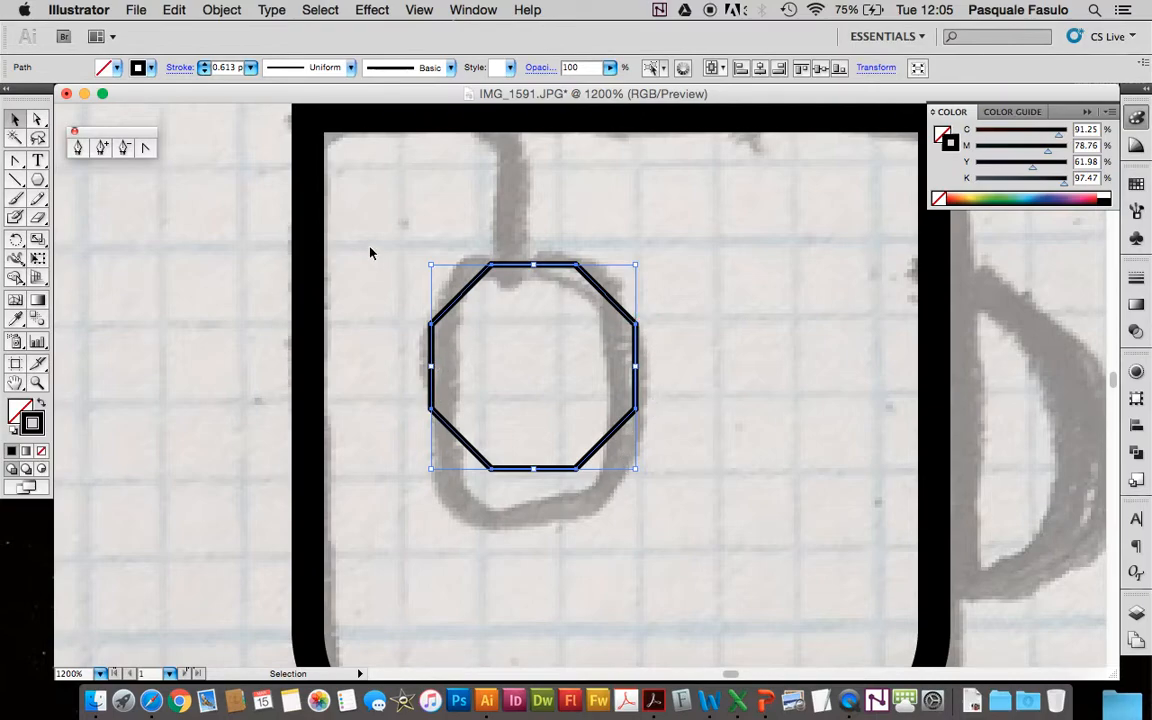
{"action": "left_click", "coordinate": [370, 369]}
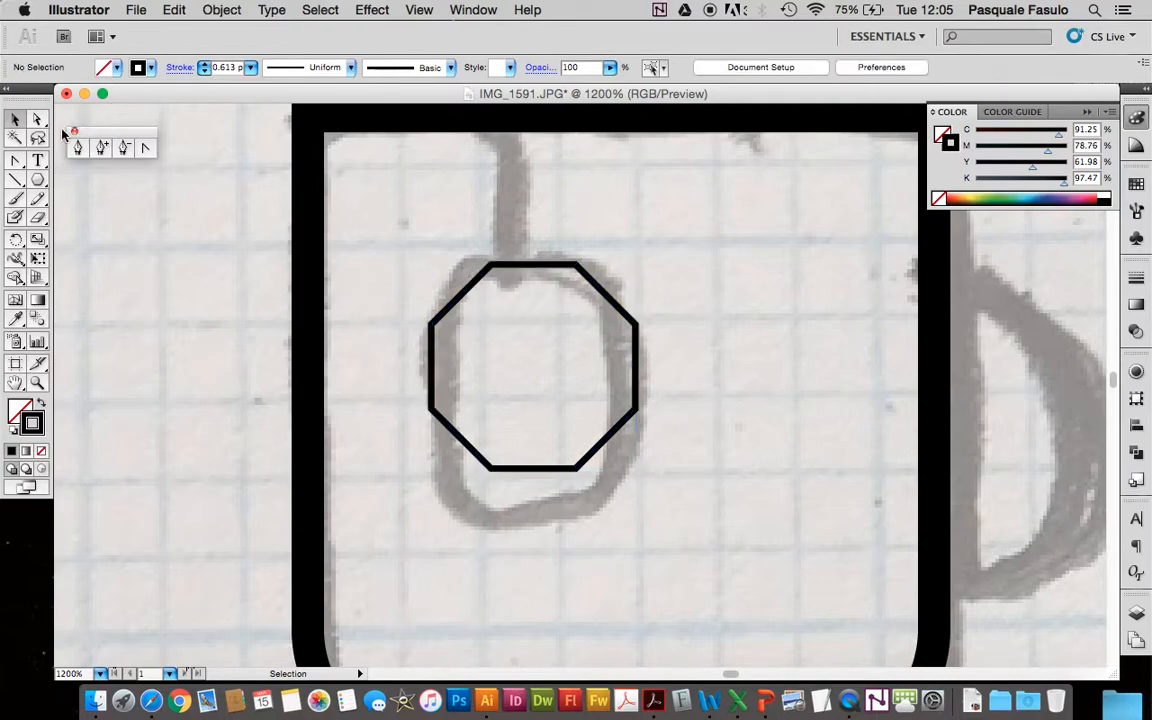
Select the octagon's four lower anchor points and move them down until the shape is about 8.8 mm high.
{"action": "key", "text": "a"}
{"action": "left_click_drag", "start_coordinate": [407, 380], "coordinate": [652, 513]}
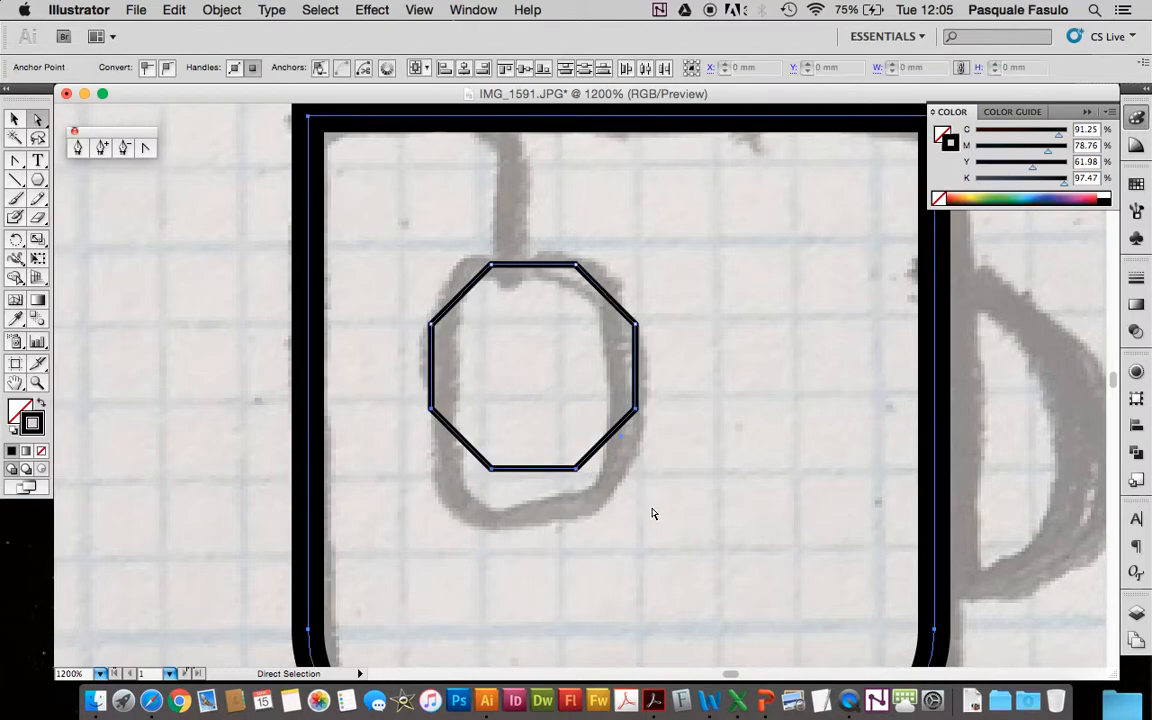
{"action": "left_click", "coordinate": [419, 386]}
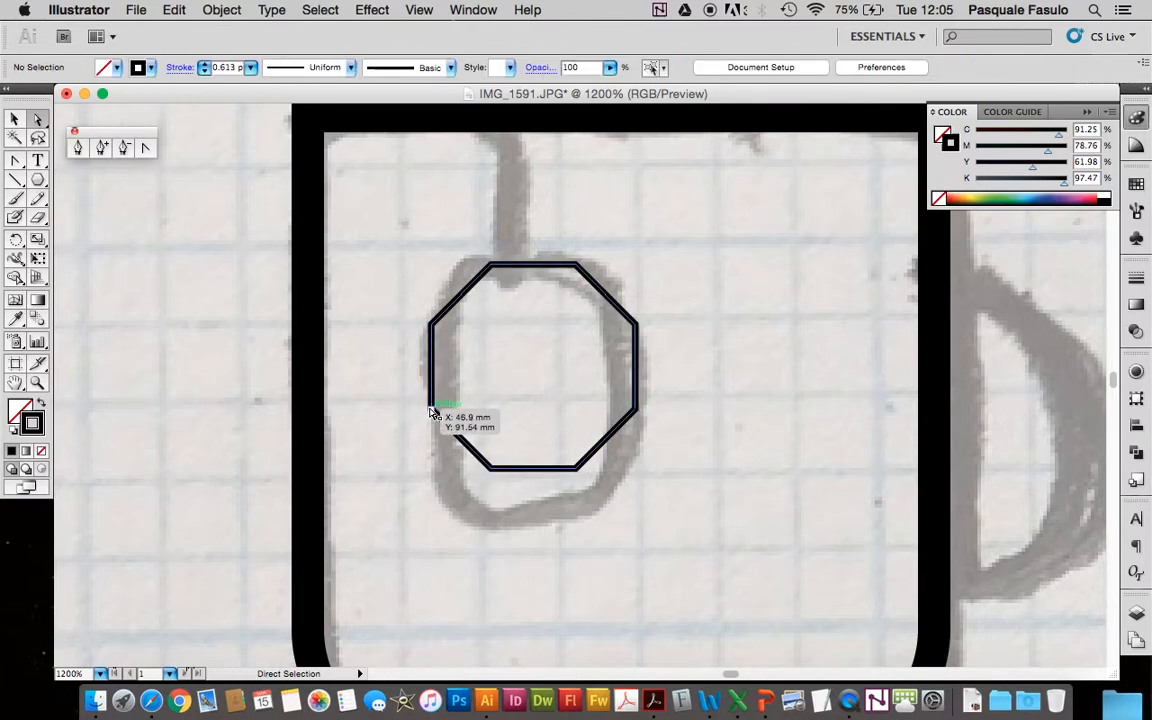
{"action": "left_click", "coordinate": [431, 410]}
{"action": "left_click", "coordinate": [491, 469], "text": "shift"}
{"action": "left_click", "coordinate": [576, 469], "text": "shift"}
{"action": "left_click", "coordinate": [635, 409], "text": "shift"}
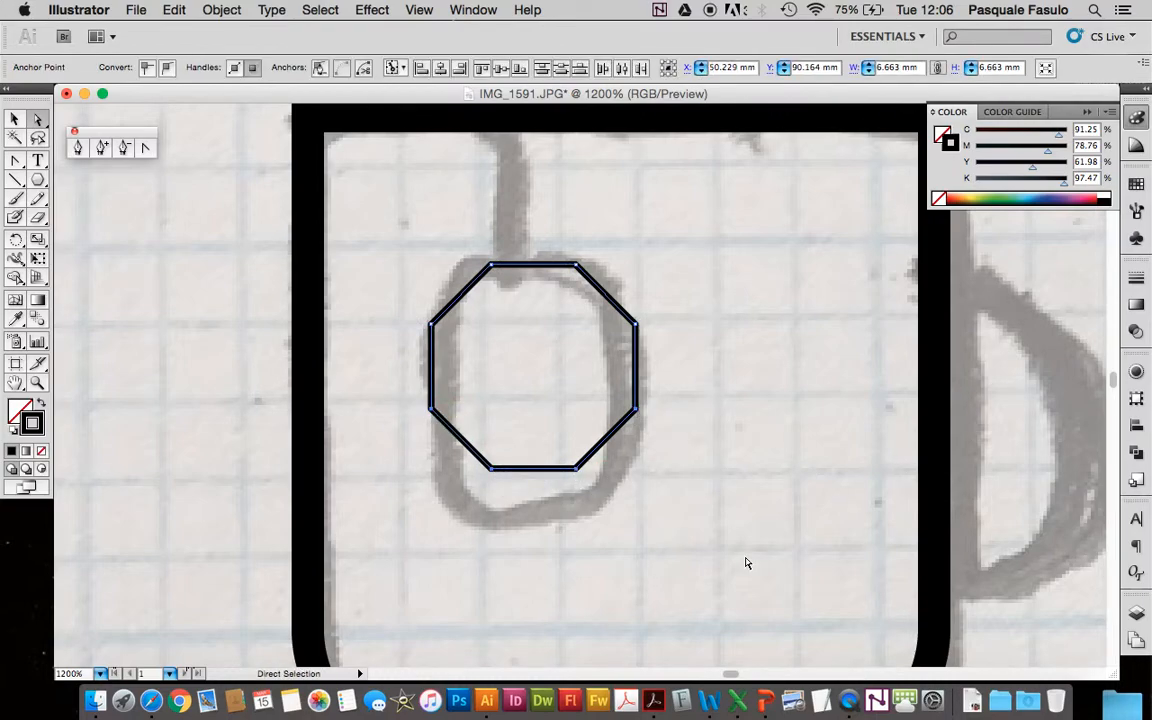
{"action": "key", "text": "Down"}
{"action": "key", "text": "Down"}
{"action": "key", "text": "Down"}
{"action": "key", "text": "Down"}
{"action": "key", "text": "Down"}
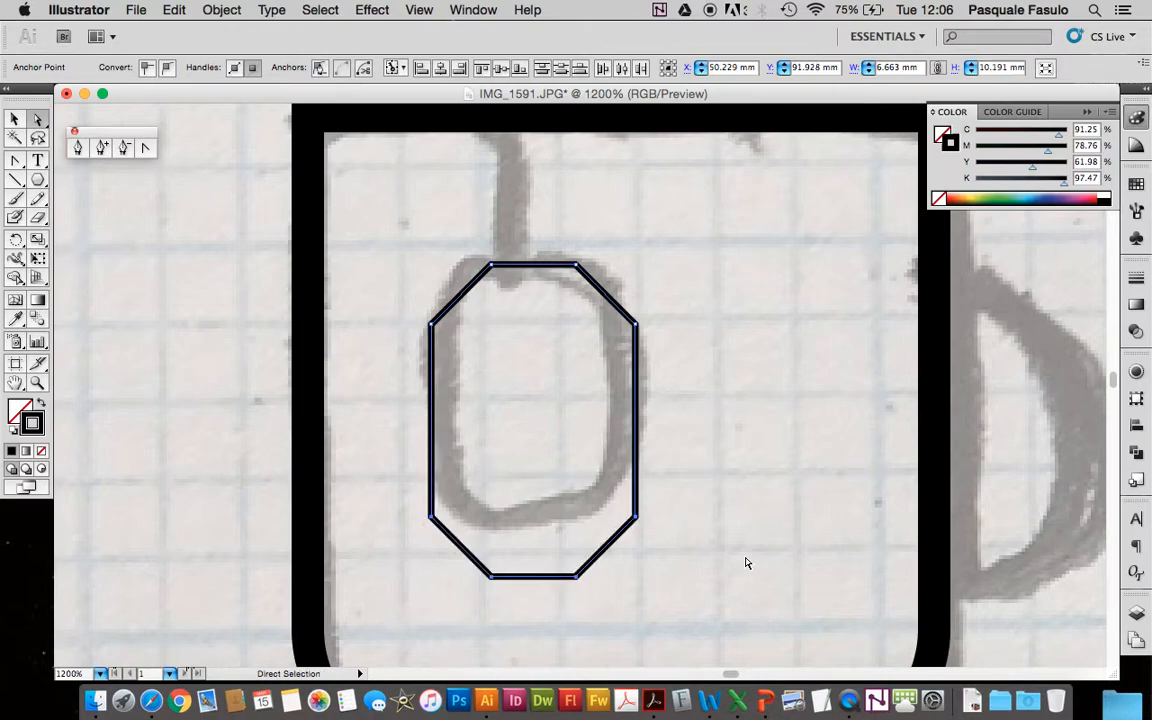
{"action": "key", "text": "Up"}
{"action": "key", "text": "Up"}
{"action": "key", "text": "Down"}
{"action": "key", "text": "Up"}
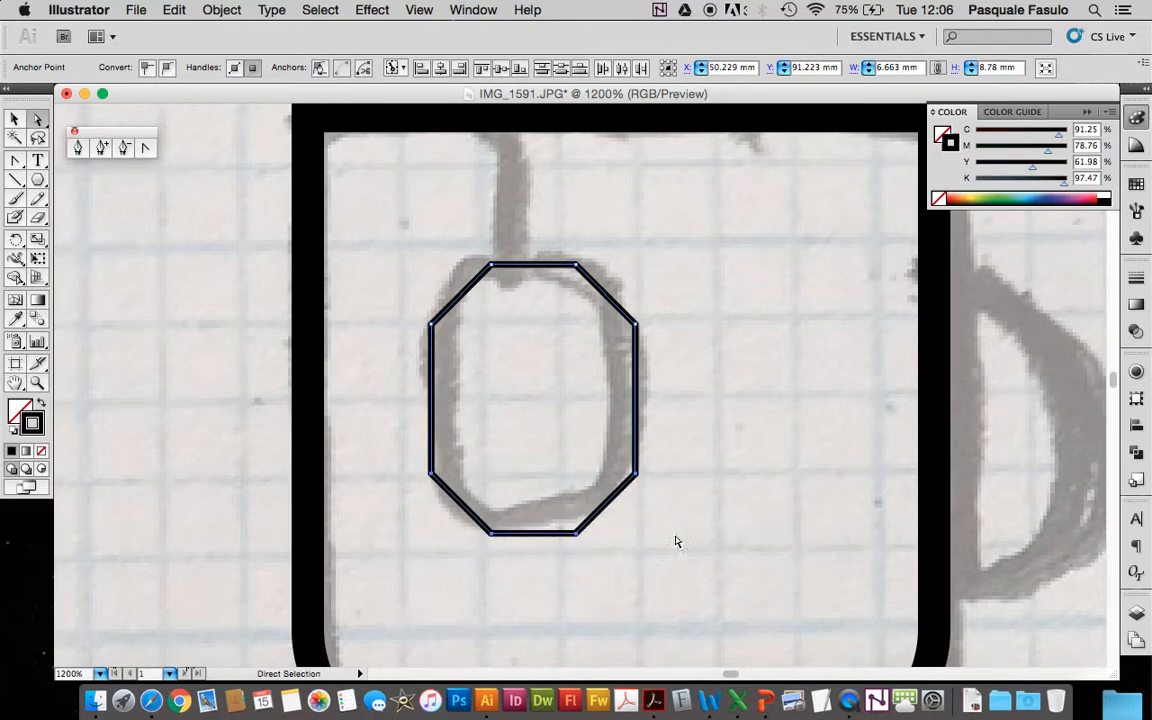
Try to nudge the elongated octagon slightly to the left.
{"action": "left_click", "coordinate": [14, 120]}
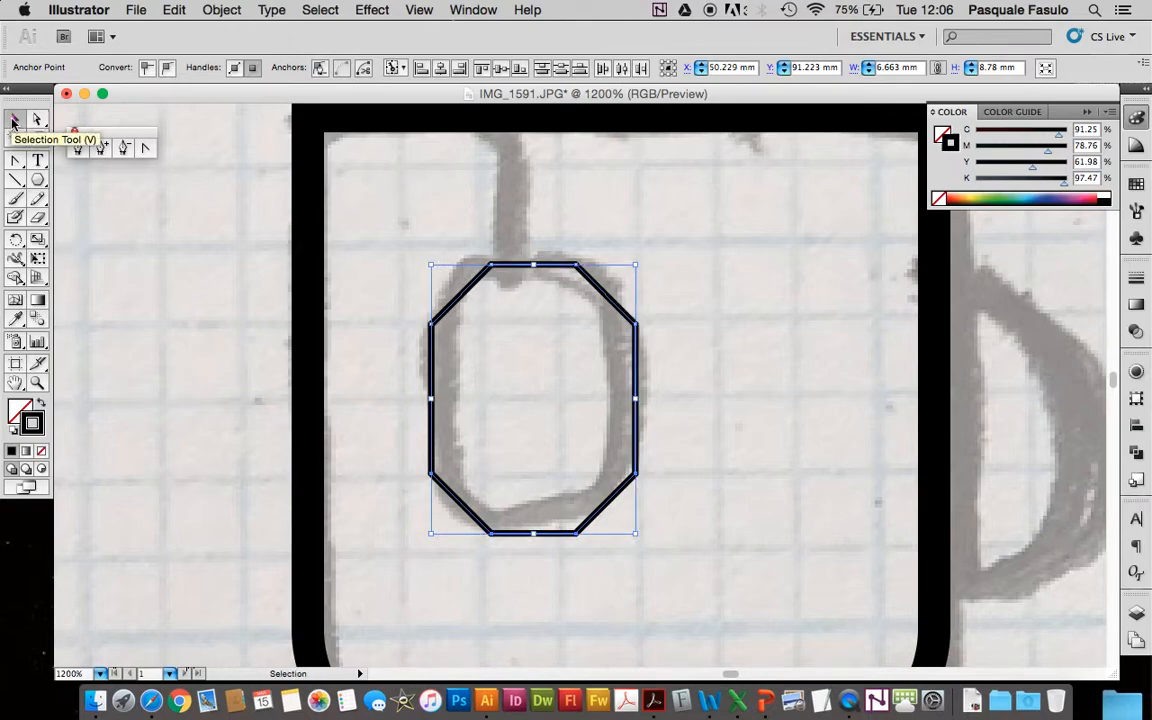
{"action": "key", "text": "Left"}
{"action": "key", "text": "Right"}
{"action": "key", "text": "Right"}
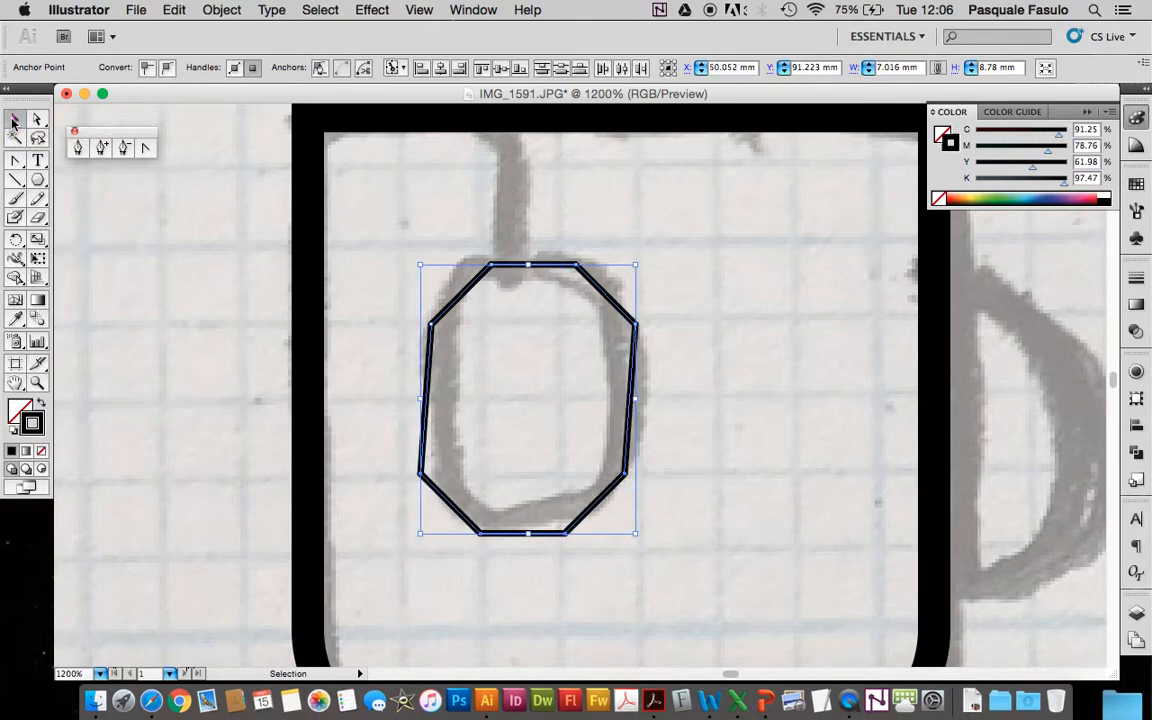
{"action": "left_click", "coordinate": [342, 294]}
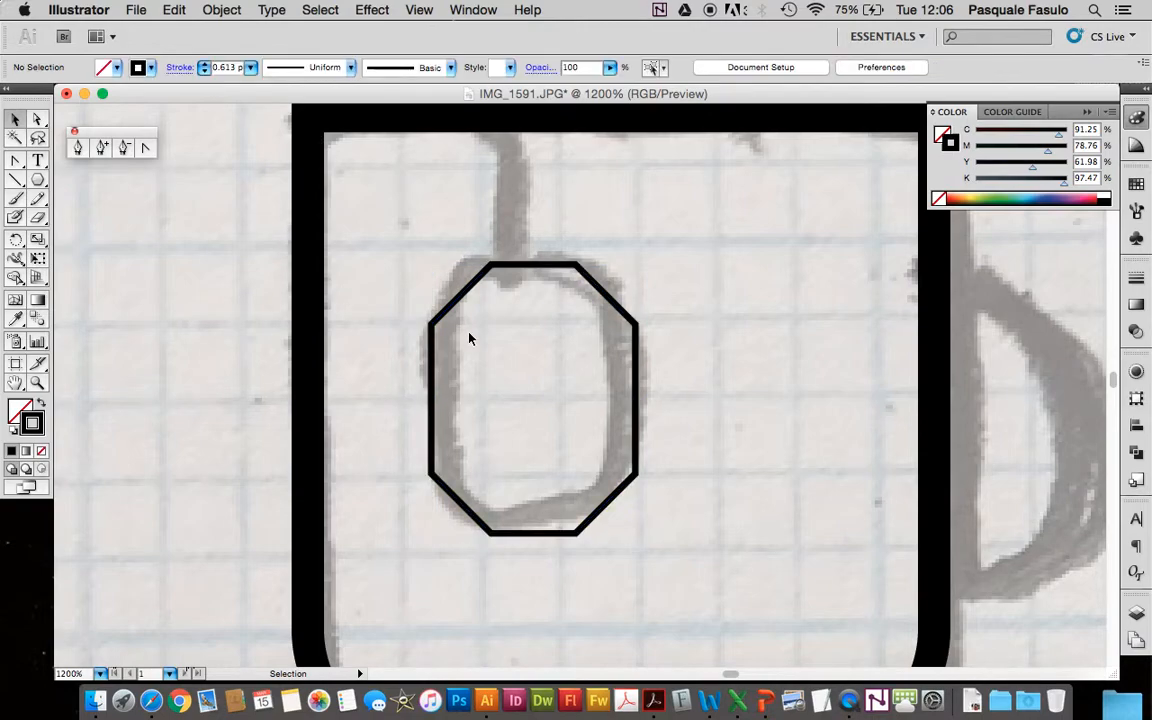
Nudge the whole elongated octagon slightly left and set its stroke weight to 3 pt.
{"action": "left_click", "coordinate": [451, 305]}
{"action": "key", "text": "Left"}
{"action": "key", "text": "Left"}
{"action": "key", "text": "Right"}
{"action": "left_click", "coordinate": [250, 67]}
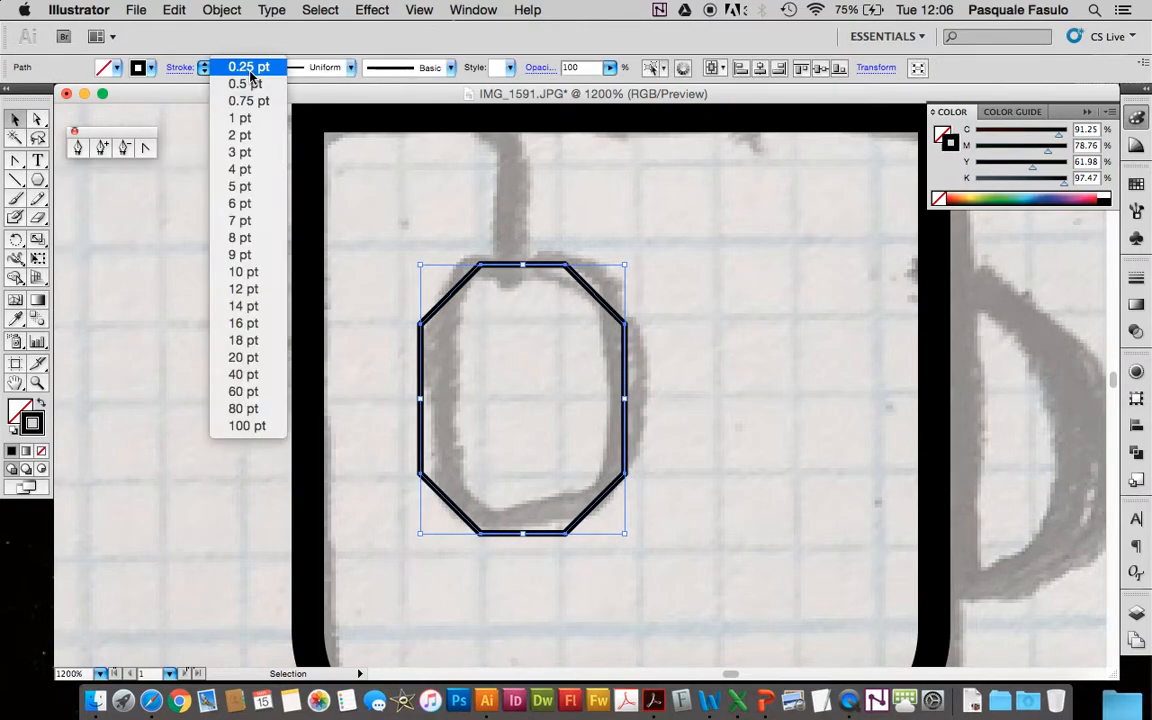
{"action": "left_click", "coordinate": [231, 152]}
{"action": "left_click", "coordinate": [243, 247]}
Draw a vertical 3 pt line from the centre of the octagon's upper edge to the mug's rim as the string.
{"action": "key", "text": "super+minus"}
{"action": "scroll", "coordinate": [425, 371], "scroll_direction": "right", "scroll_amount": 2}
{"action": "scroll", "coordinate": [425, 371], "scroll_direction": "up", "scroll_amount": 2}
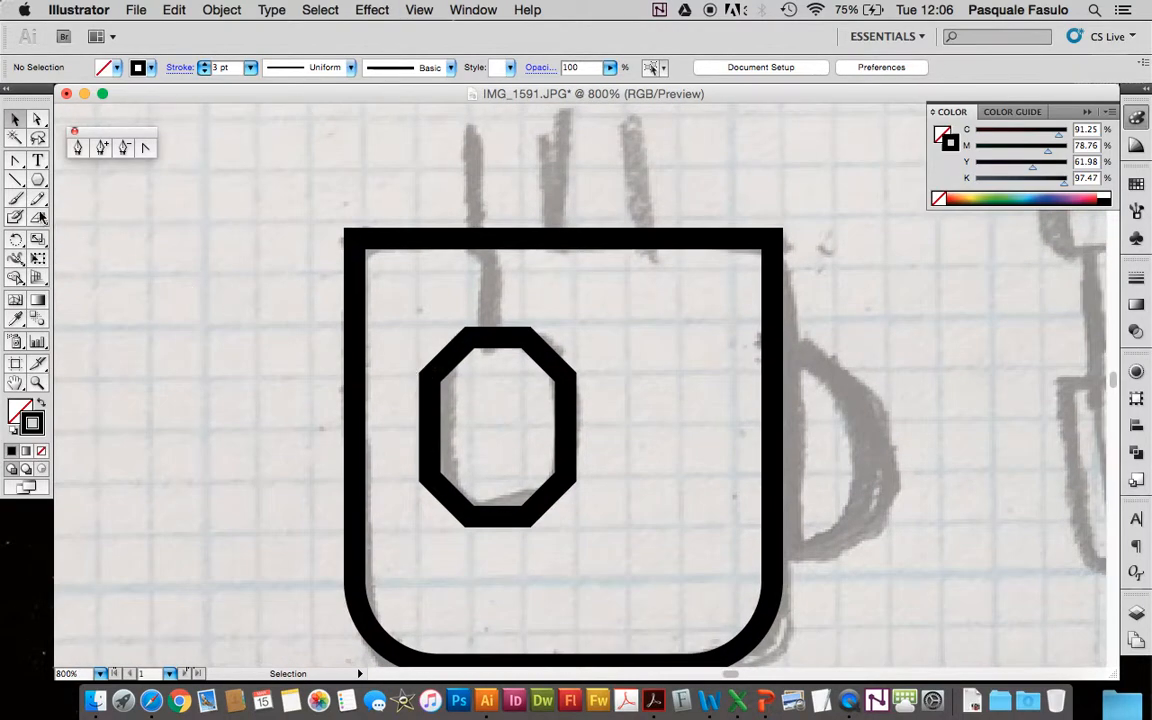
{"action": "left_click", "coordinate": [15, 179]}
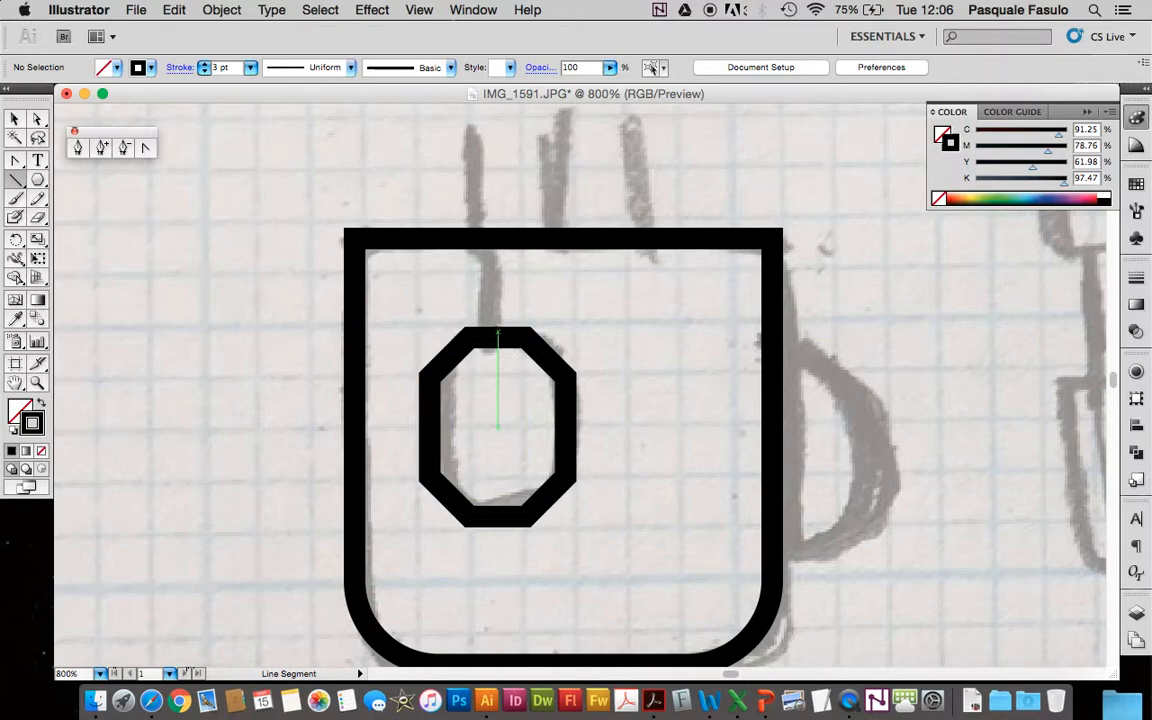
{"action": "left_click_drag", "start_coordinate": [497, 427], "coordinate": [497, 242]}
{"action": "left_click", "coordinate": [15, 119]}
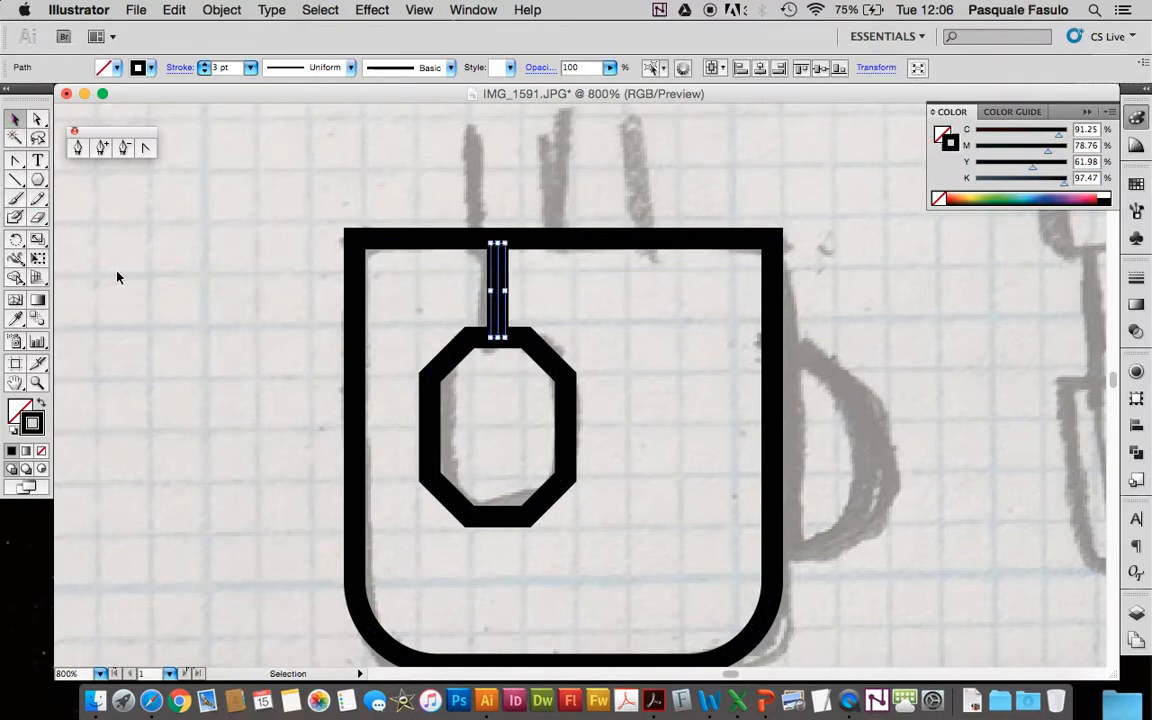
{"action": "left_click", "coordinate": [240, 345]}
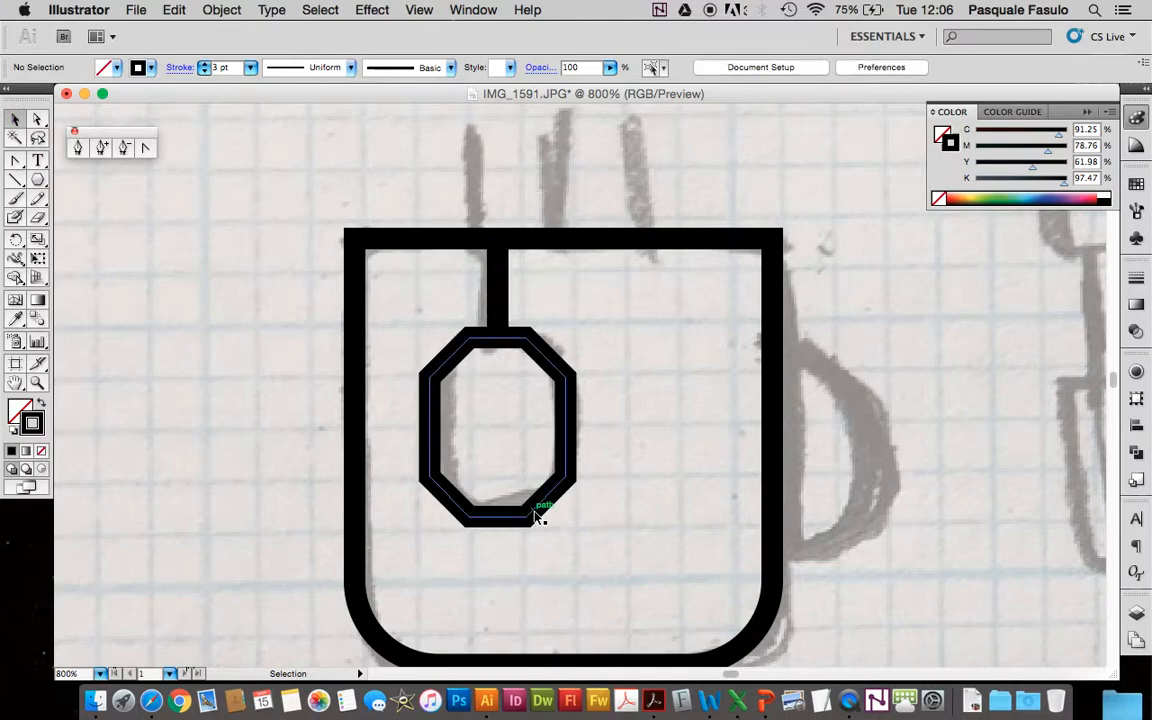
Copy the string line to make three straight steam lines above the mug's rim and lengthen the middle one upward.
{"action": "key", "text": "super+minus"}
{"action": "scroll", "coordinate": [535, 517], "scroll_direction": "right", "scroll_amount": 2}
{"action": "scroll", "coordinate": [535, 517], "scroll_direction": "up", "scroll_amount": 2}
{"action": "scroll", "coordinate": [535, 517], "scroll_direction": "right", "scroll_amount": 2}
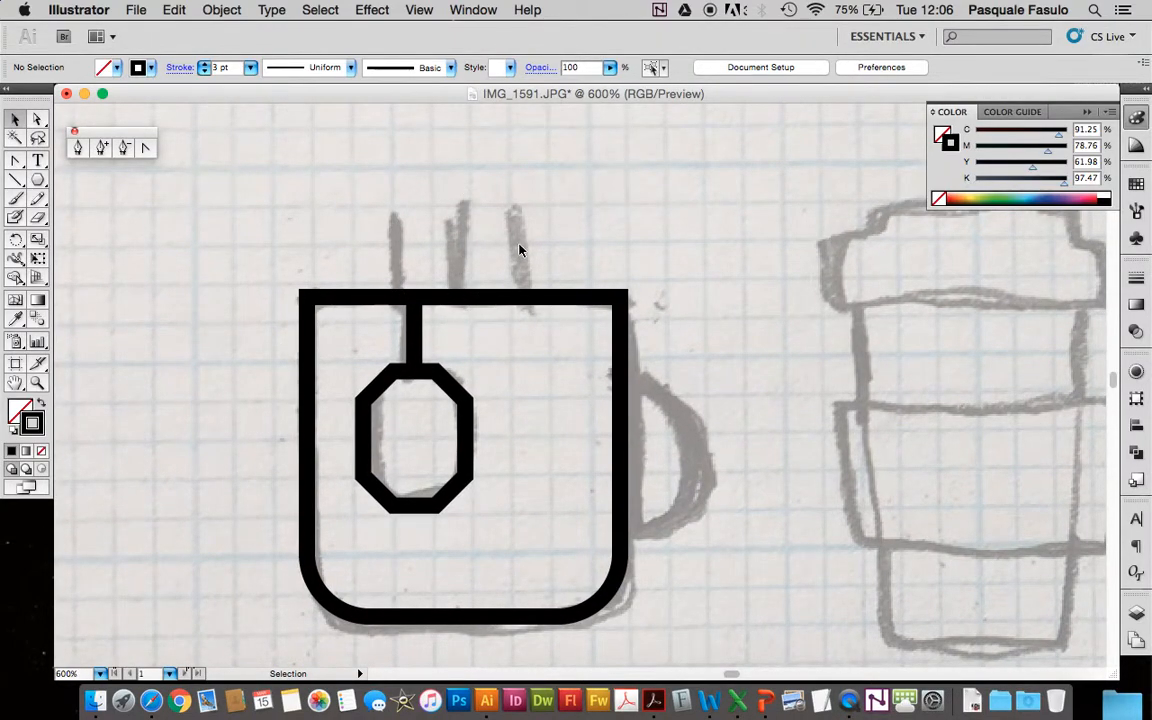
{"action": "mouse_move", "coordinate": [419, 328]}
{"action": "left_mouse_down"}
{"action": "mouse_move", "coordinate": [404, 239]}
{"action": "mouse_move", "coordinate": [396, 250]}
{"action": "mouse_move", "coordinate": [517, 245]}
{"action": "left_mouse_up"}
{"action": "key", "text": "a"}
{"action": "left_click", "coordinate": [465, 174]}
{"action": "left_click_drag", "start_coordinate": [452, 227], "coordinate": [452, 188]}
{"action": "left_click", "coordinate": [545, 205]}
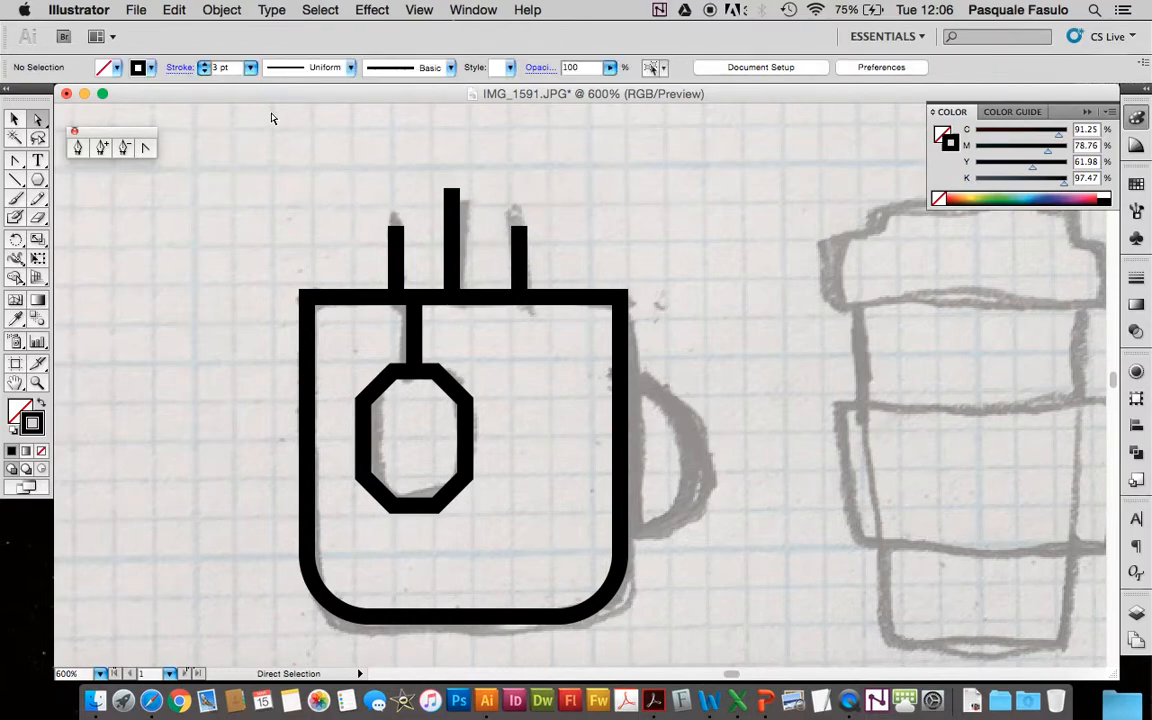
Delete the three straight steam lines above the mug's rim.
{"action": "left_click", "coordinate": [14, 119]}
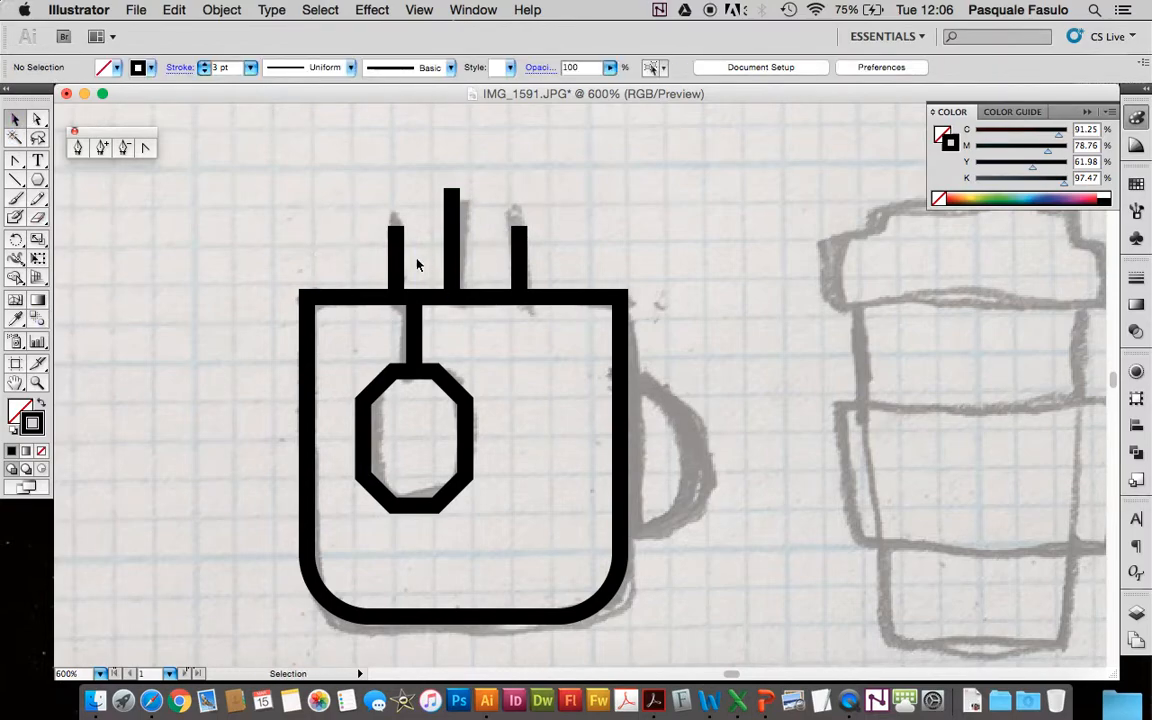
{"action": "key", "text": "super+equal"}
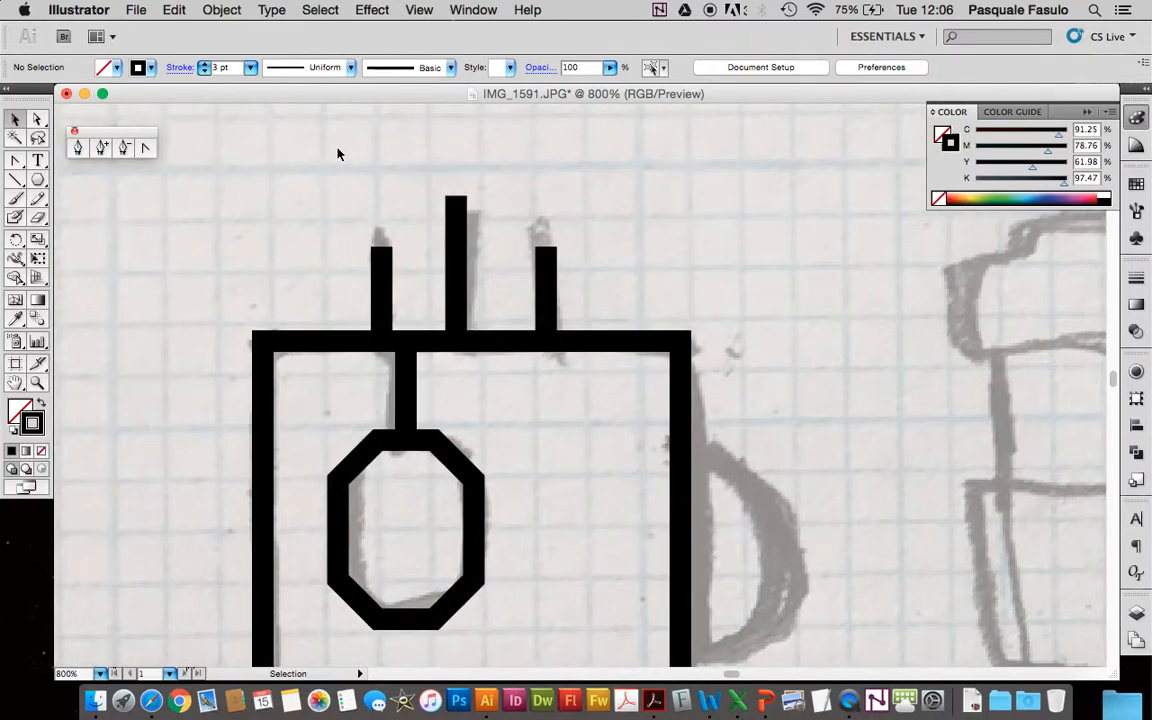
{"action": "left_click_drag", "start_coordinate": [326, 174], "coordinate": [566, 288]}
{"action": "key", "text": "Delete"}
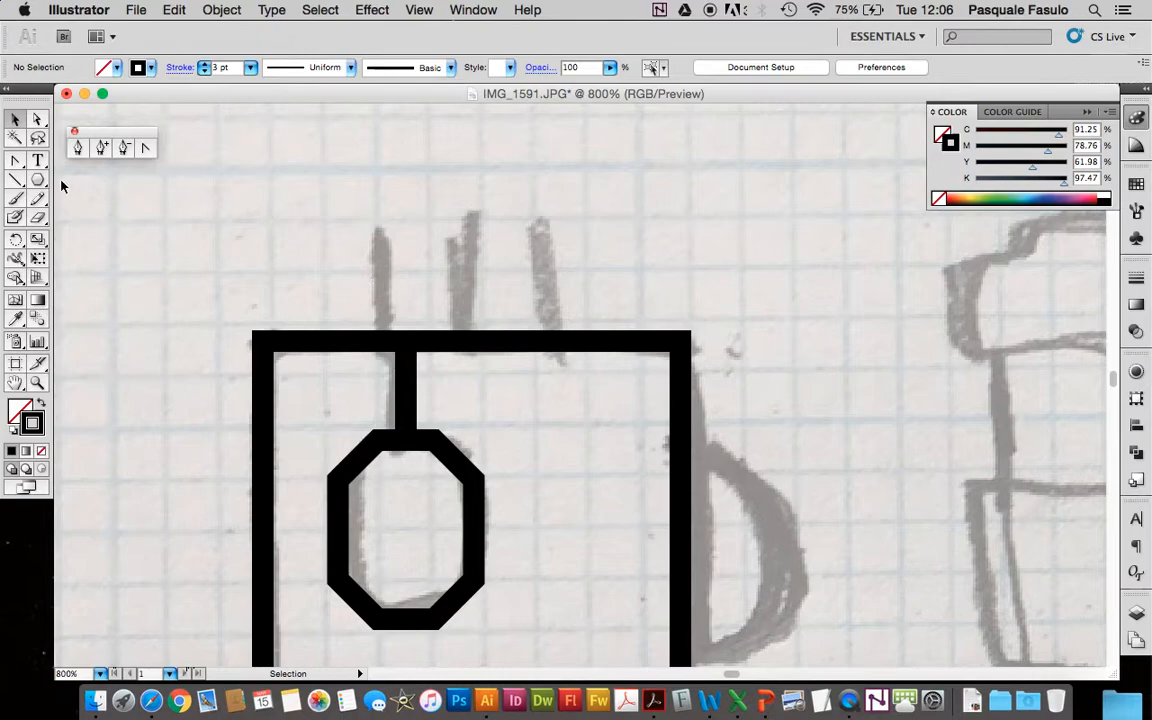
Draw a wavy 3 pt steam line with the Pen tool, rising from the mug's rim over the leftmost sketched steam mark.
{"action": "left_click", "coordinate": [16, 162]}
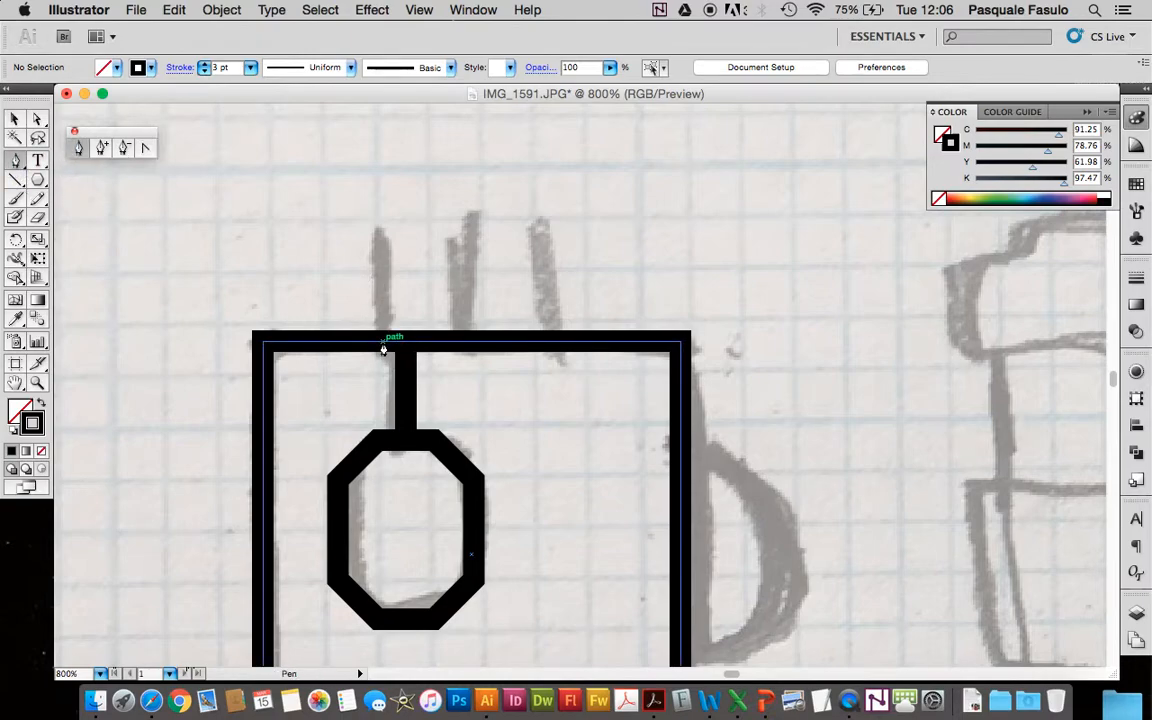
{"action": "mouse_move", "coordinate": [383, 343]}
{"action": "left_mouse_down"}
{"action": "mouse_move", "coordinate": [413, 293]}
{"action": "mouse_move", "coordinate": [366, 251]}
{"action": "mouse_move", "coordinate": [366, 220]}
{"action": "left_mouse_up"}
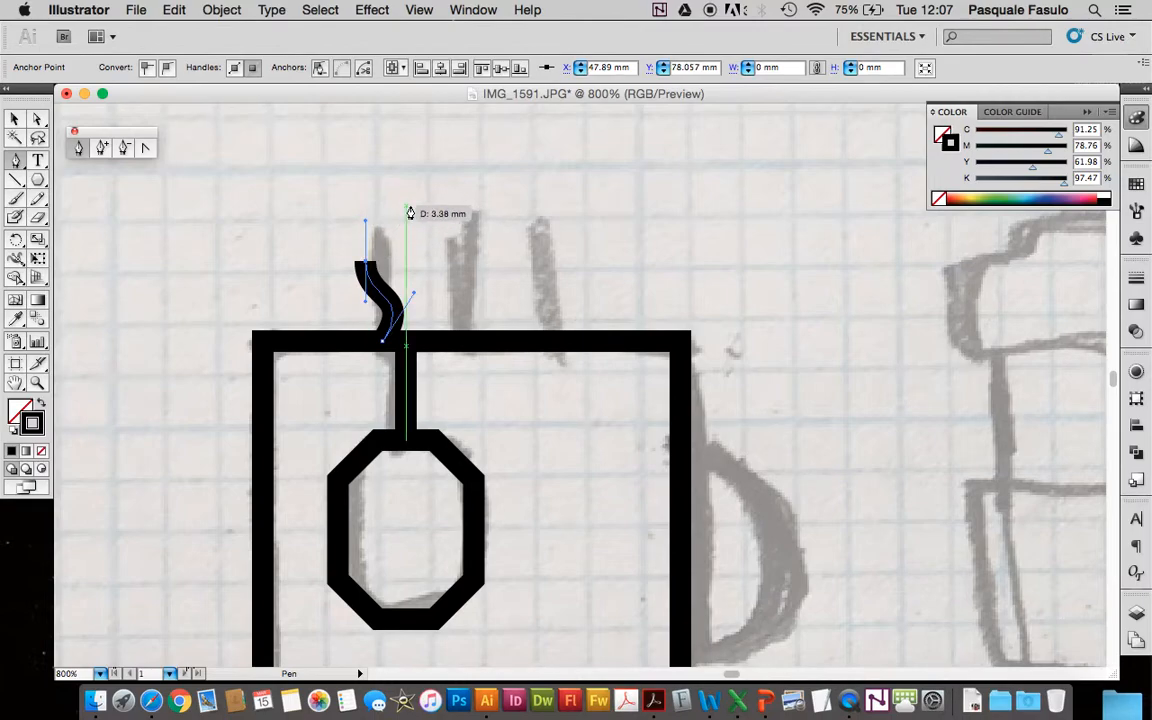
{"action": "left_click_drag", "start_coordinate": [402, 207], "coordinate": [403, 170]}
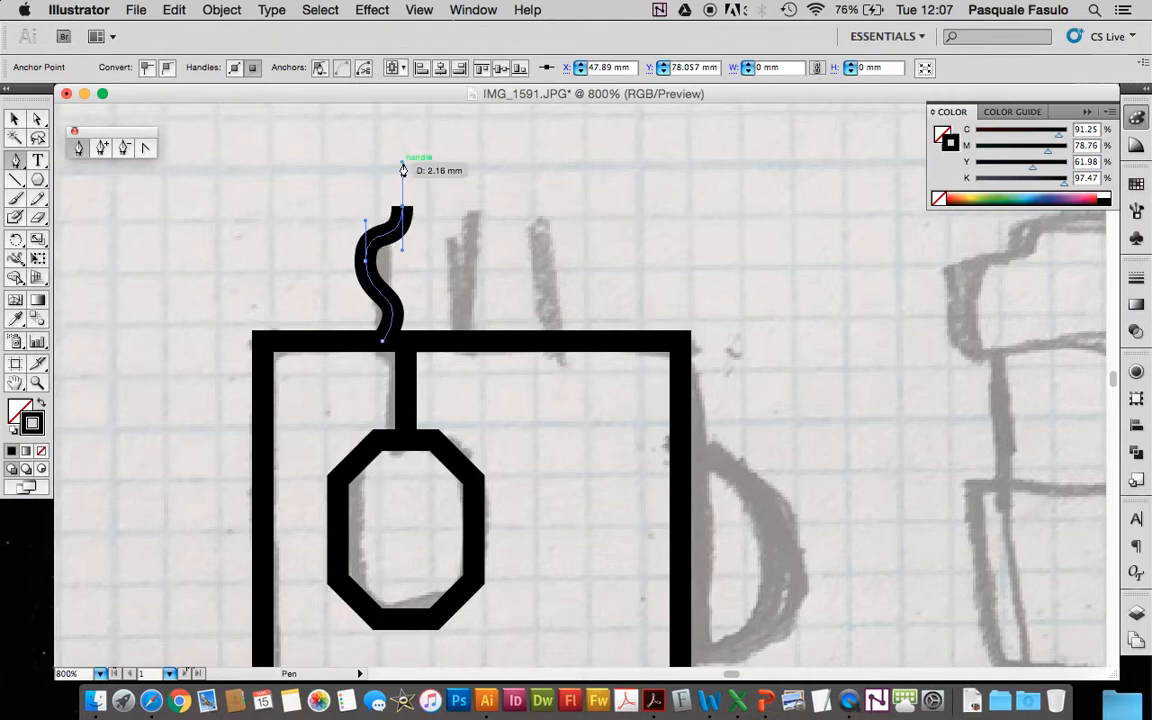
{"action": "left_click", "coordinate": [14, 117]}
{"action": "left_click", "coordinate": [128, 238]}
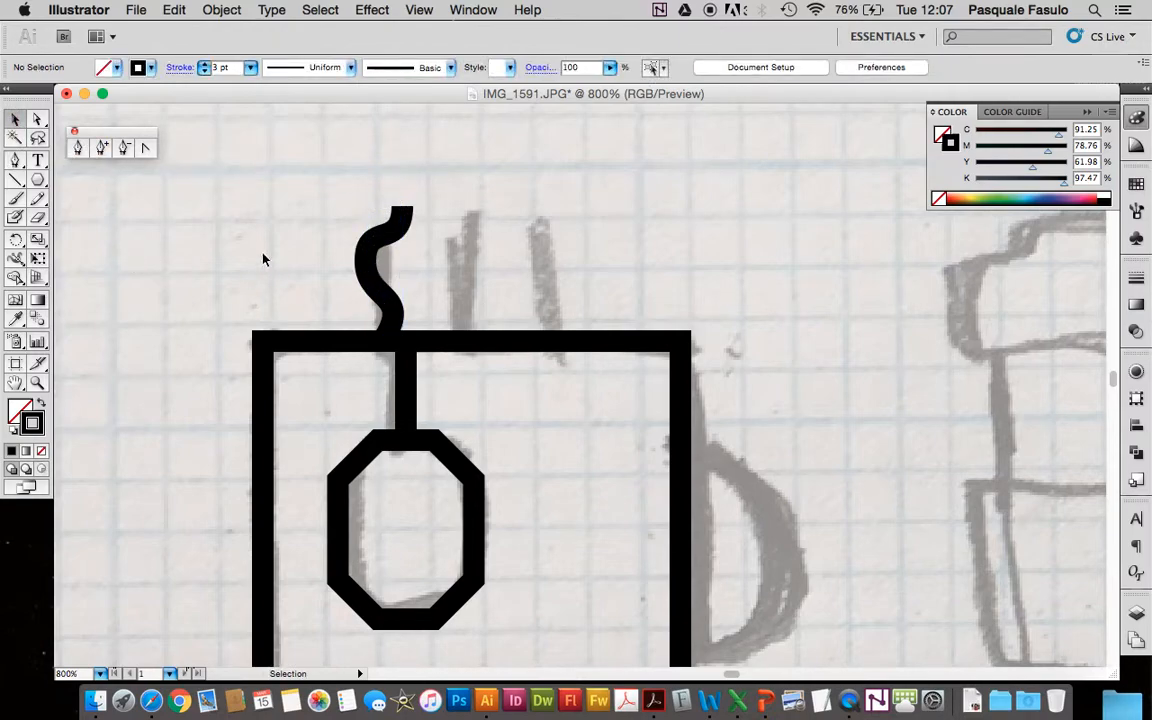
Lower the steam line's middle anchor point slightly to Y 78.41 mm and tilt the handles of its top anchor to angle the tip.
{"action": "left_click", "coordinate": [37, 118]}
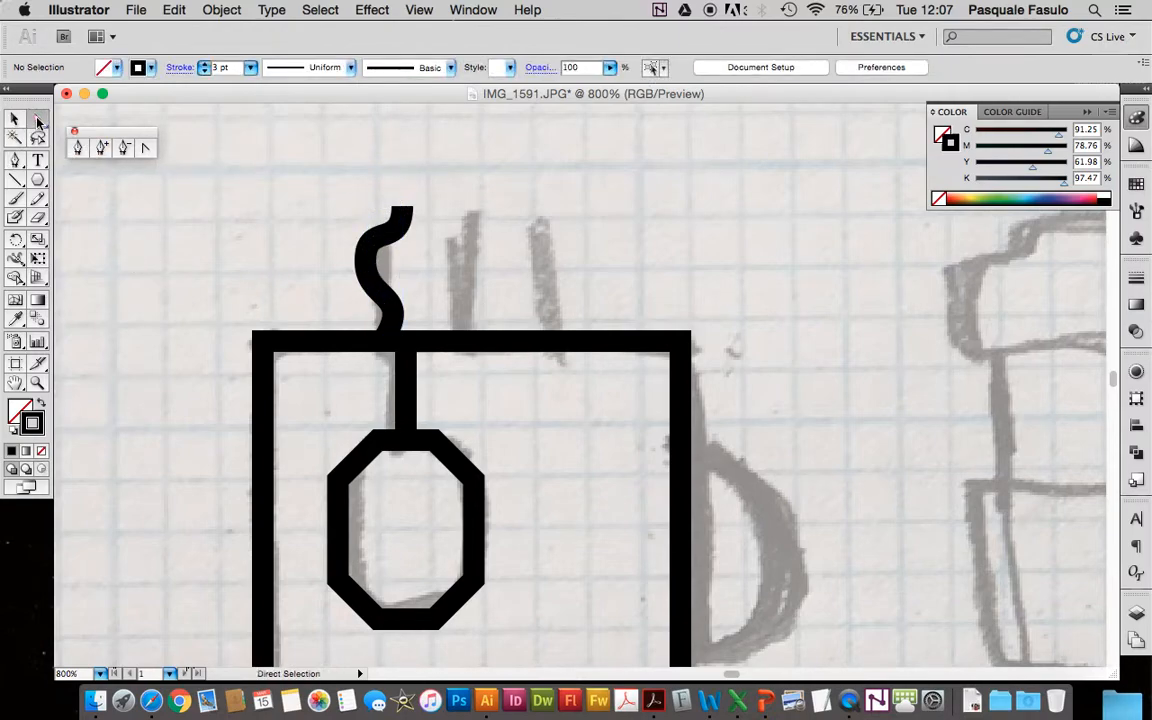
{"action": "left_click", "coordinate": [369, 263]}
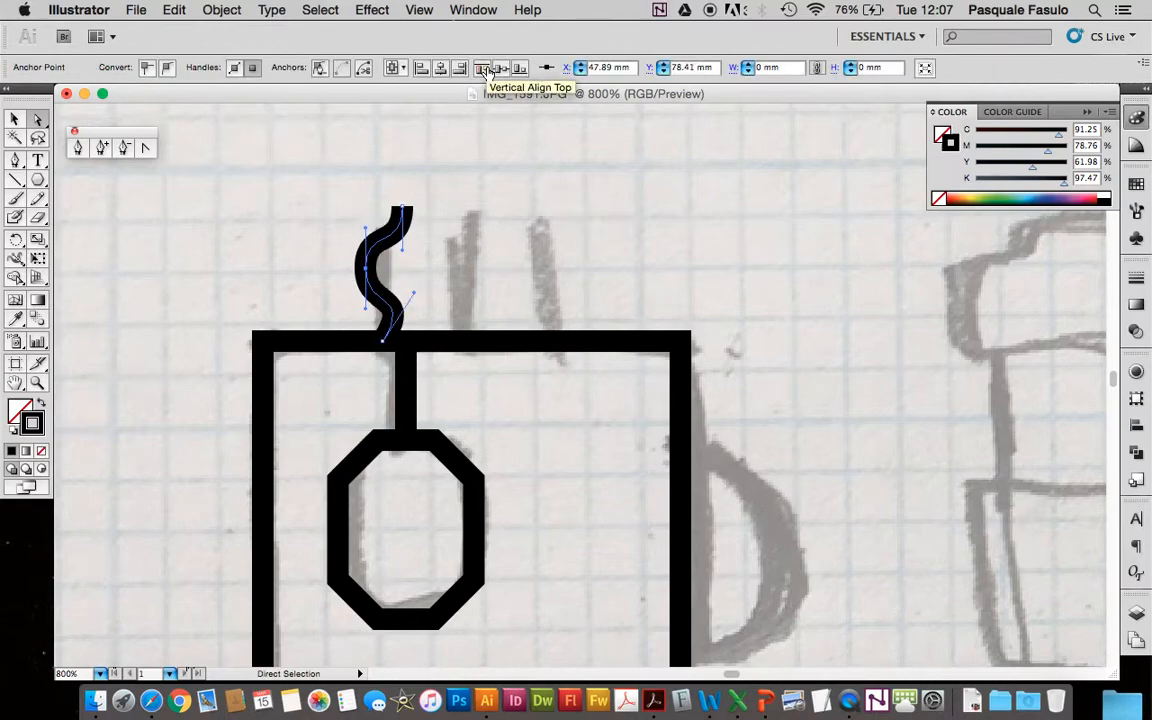
{"action": "left_click", "coordinate": [418, 249]}
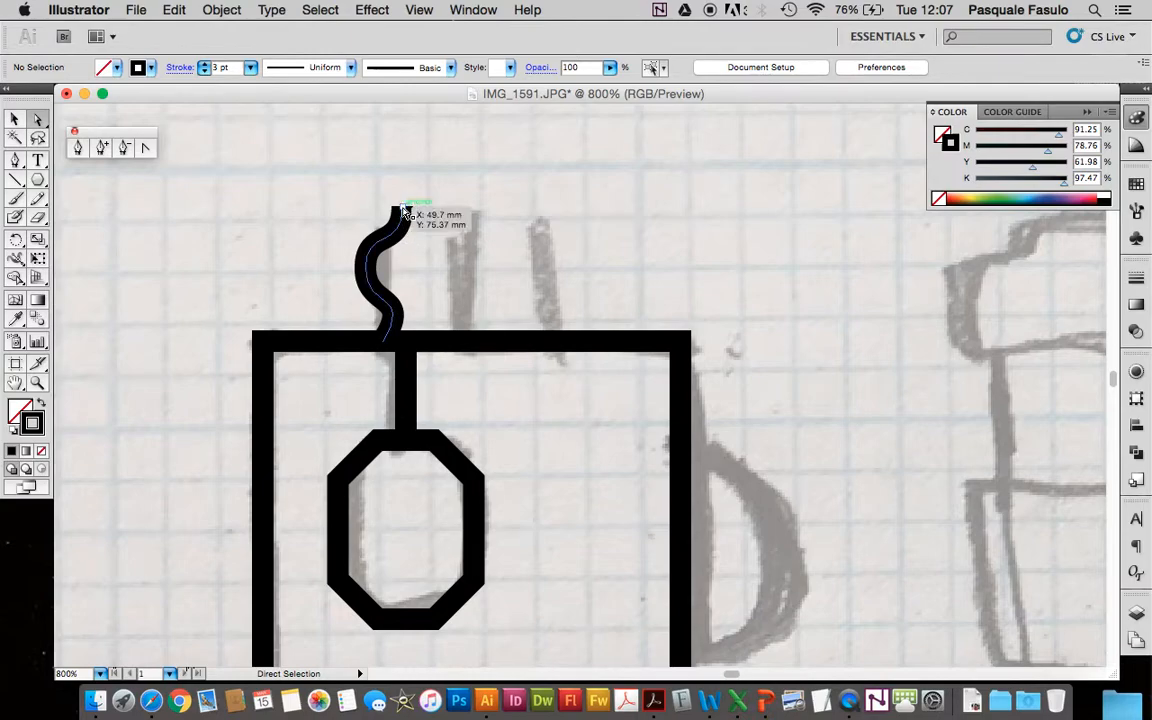
{"action": "left_click", "coordinate": [402, 210]}
{"action": "left_click_drag", "start_coordinate": [403, 248], "coordinate": [418, 253]}
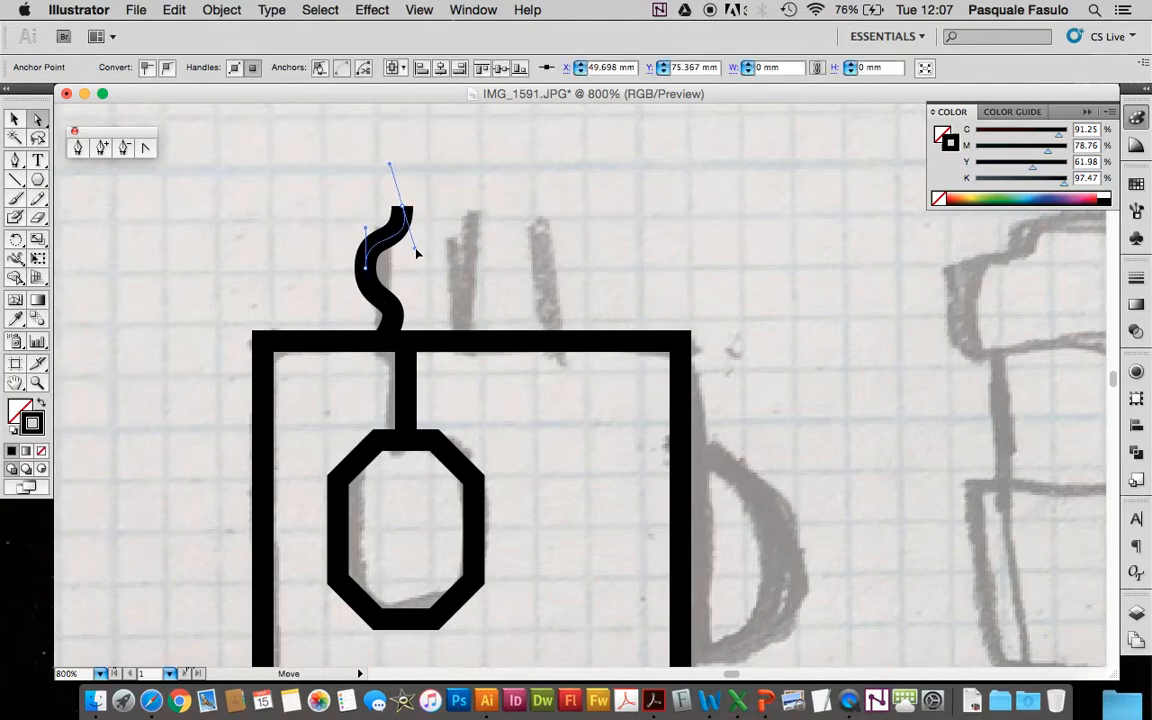
{"action": "left_click", "coordinate": [425, 246]}
Copy the wavy steam line twice to the right along the mug's rim and nudge the third line slightly right.
{"action": "left_click", "coordinate": [13, 120]}
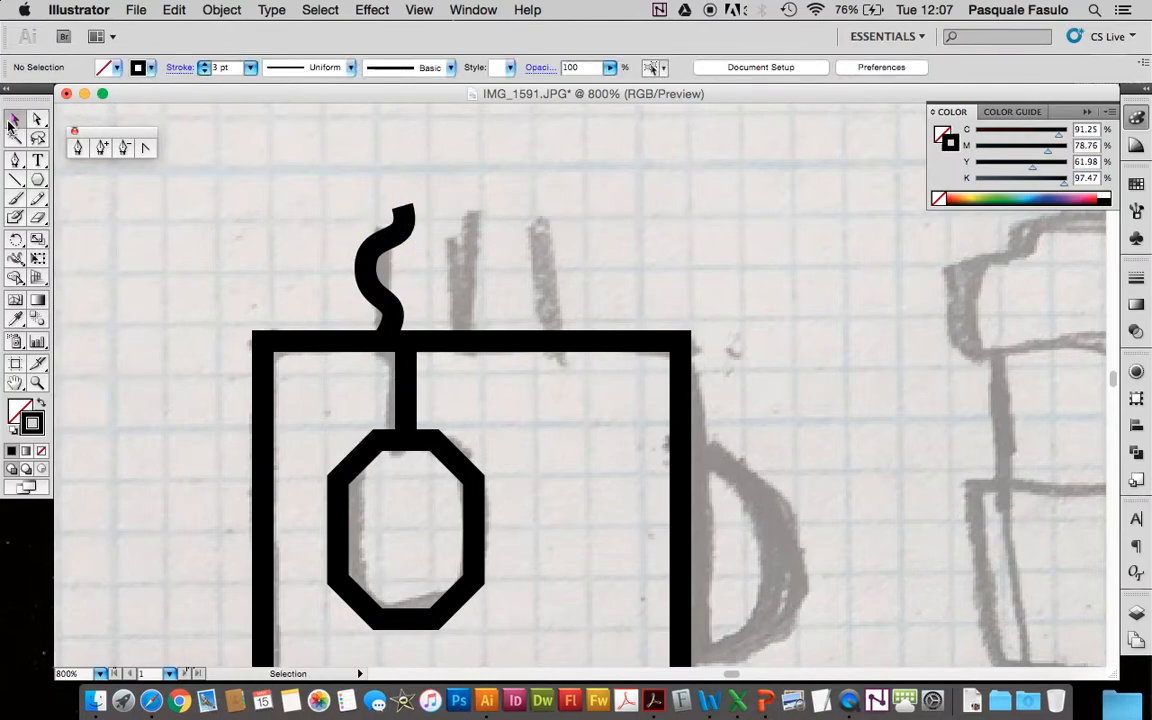
{"action": "left_click", "coordinate": [375, 288]}
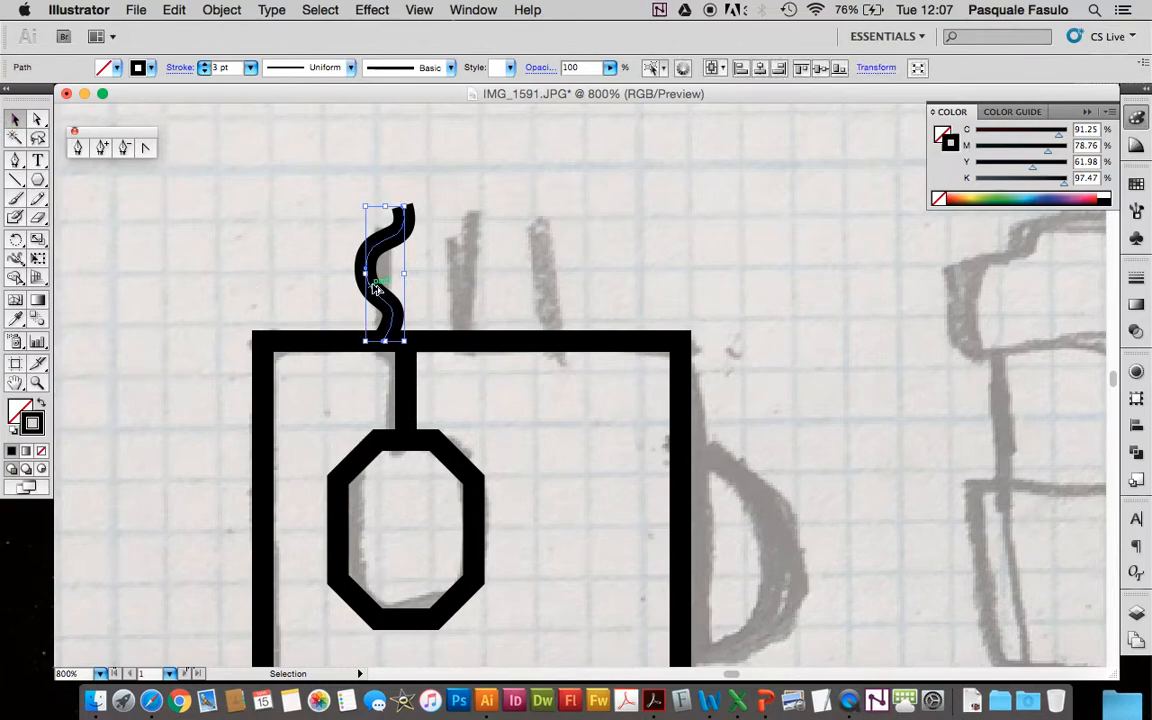
{"action": "left_click_drag", "start_coordinate": [373, 288], "coordinate": [445, 283]}
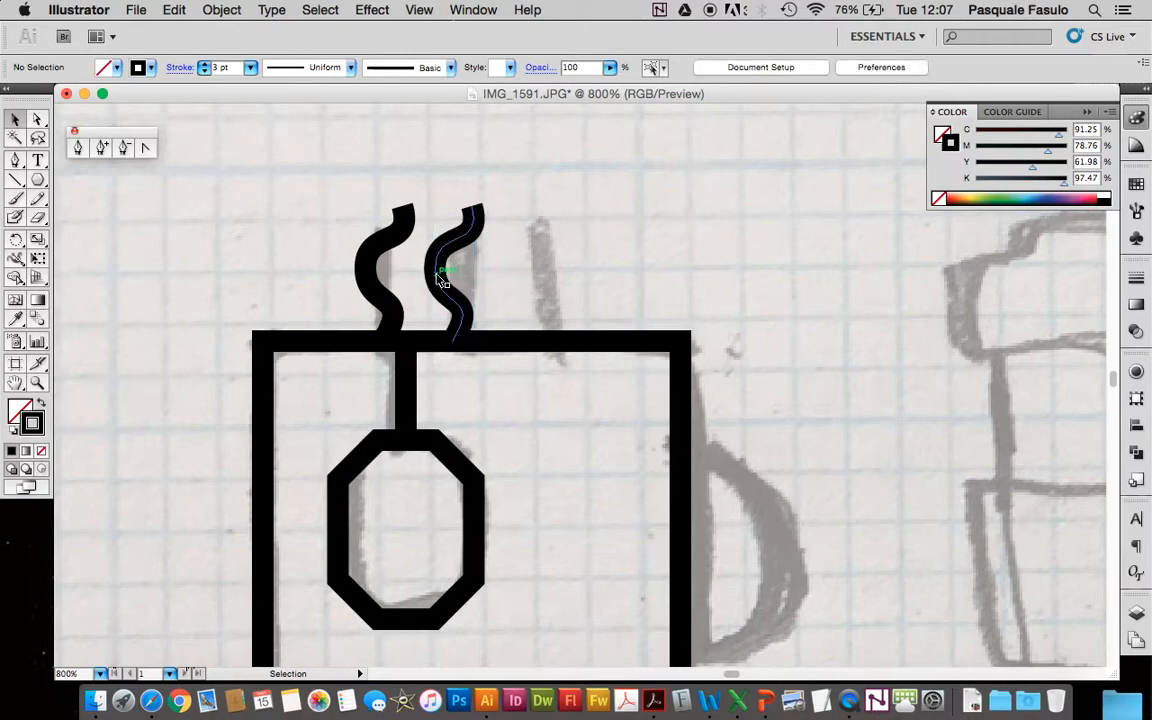
{"action": "left_click_drag", "start_coordinate": [455, 302], "coordinate": [520, 301]}
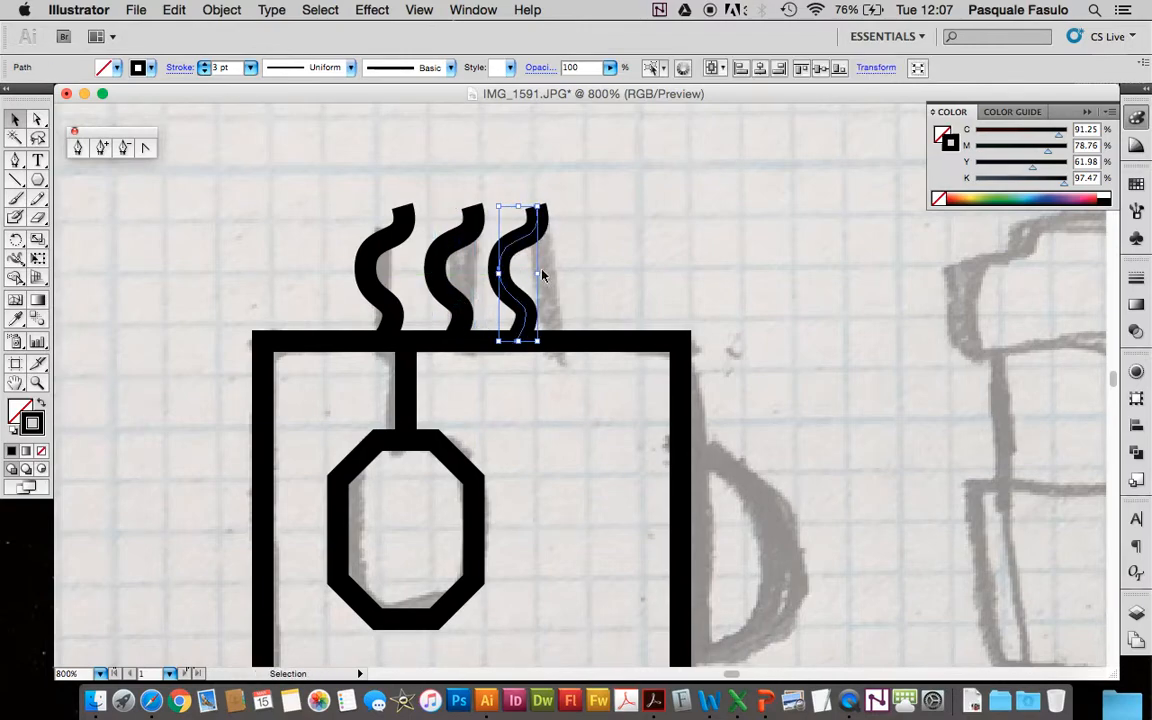
{"action": "left_click", "coordinate": [568, 265]}
{"action": "left_click", "coordinate": [507, 258]}
{"action": "left_click", "coordinate": [353, 170]}
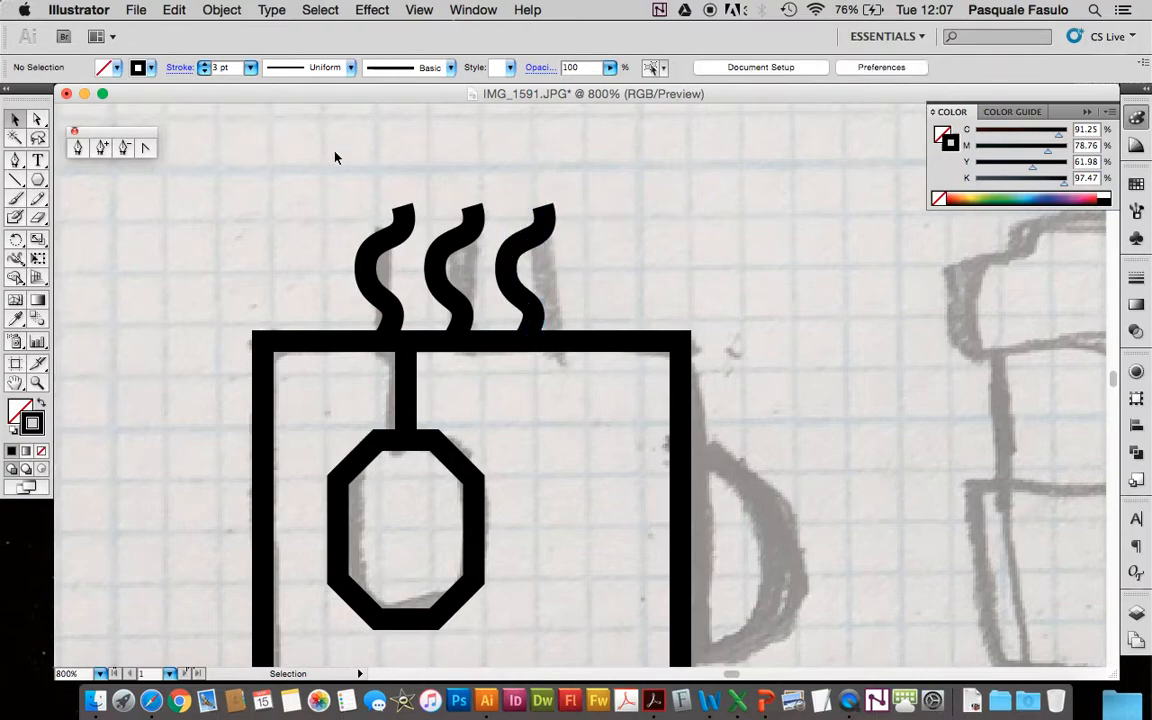
Delete the two copied steam lines, keeping only the leftmost one.
{"action": "key", "text": "super+minus"}
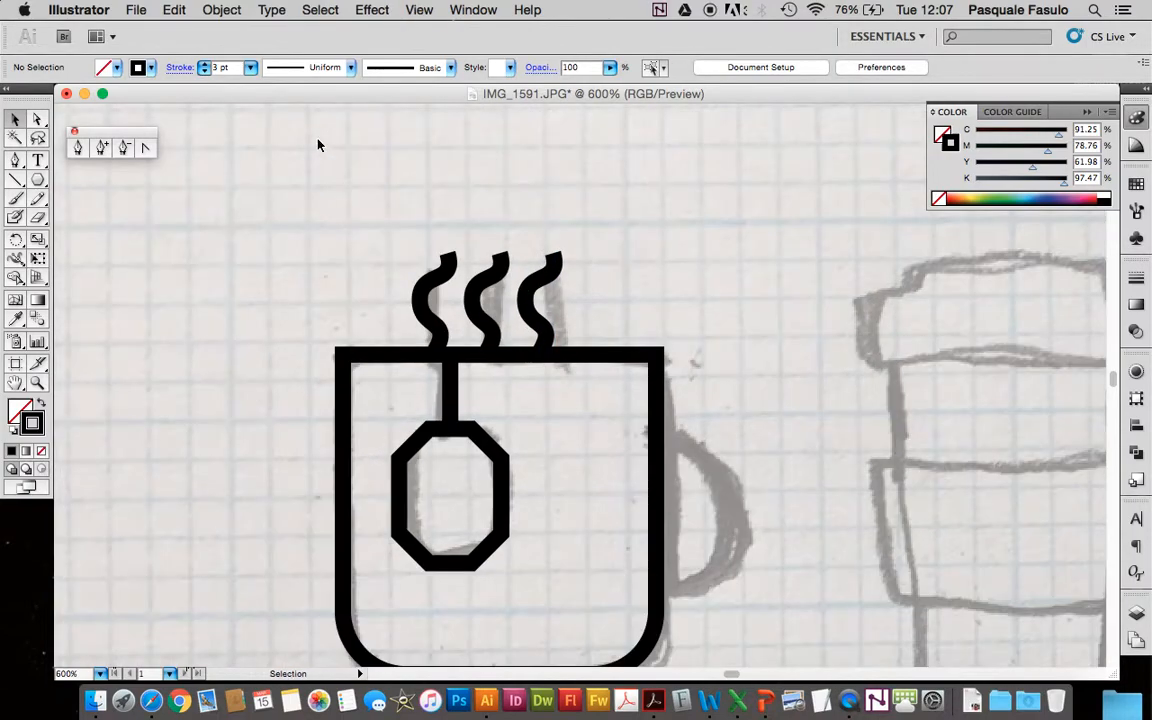
{"action": "left_click", "coordinate": [537, 325]}
{"action": "key", "text": "Delete"}
{"action": "left_click", "coordinate": [486, 300]}
{"action": "key", "text": "Delete"}
Copy the remaining steam line to its right, and copy that one again with Move at 3.2949 mm horizontal and 0 mm vertical.
{"action": "left_click", "coordinate": [437, 350]}
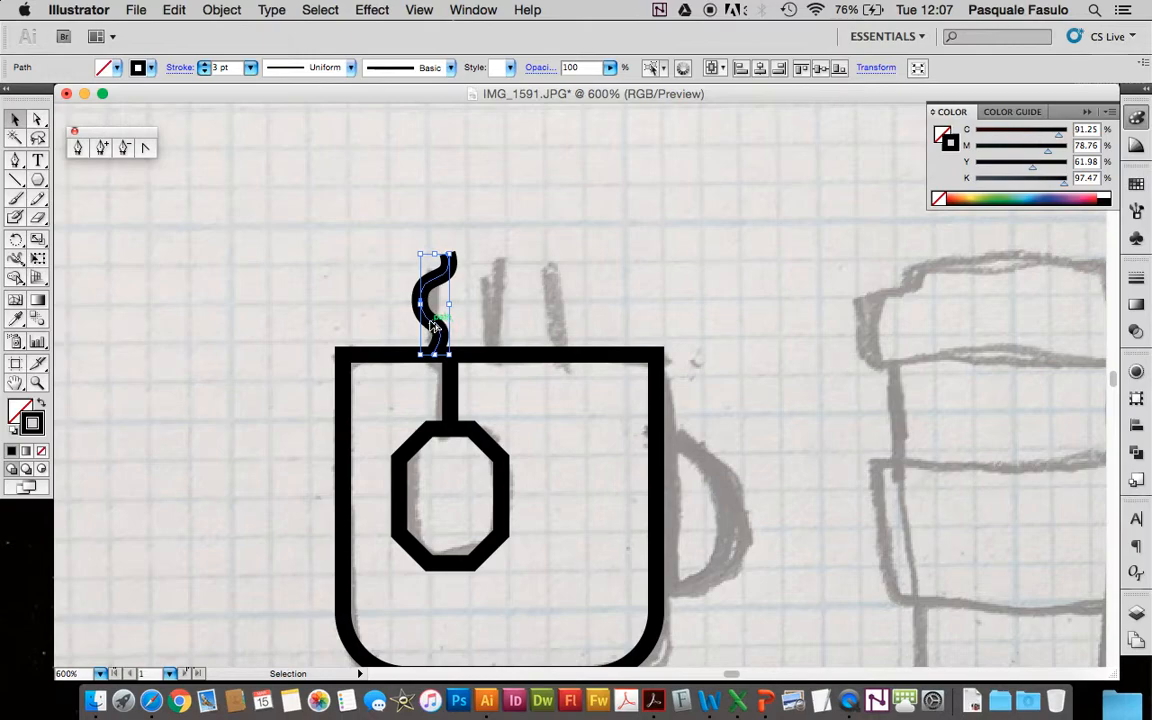
{"action": "left_click_drag", "start_coordinate": [434, 325], "coordinate": [482, 326]}
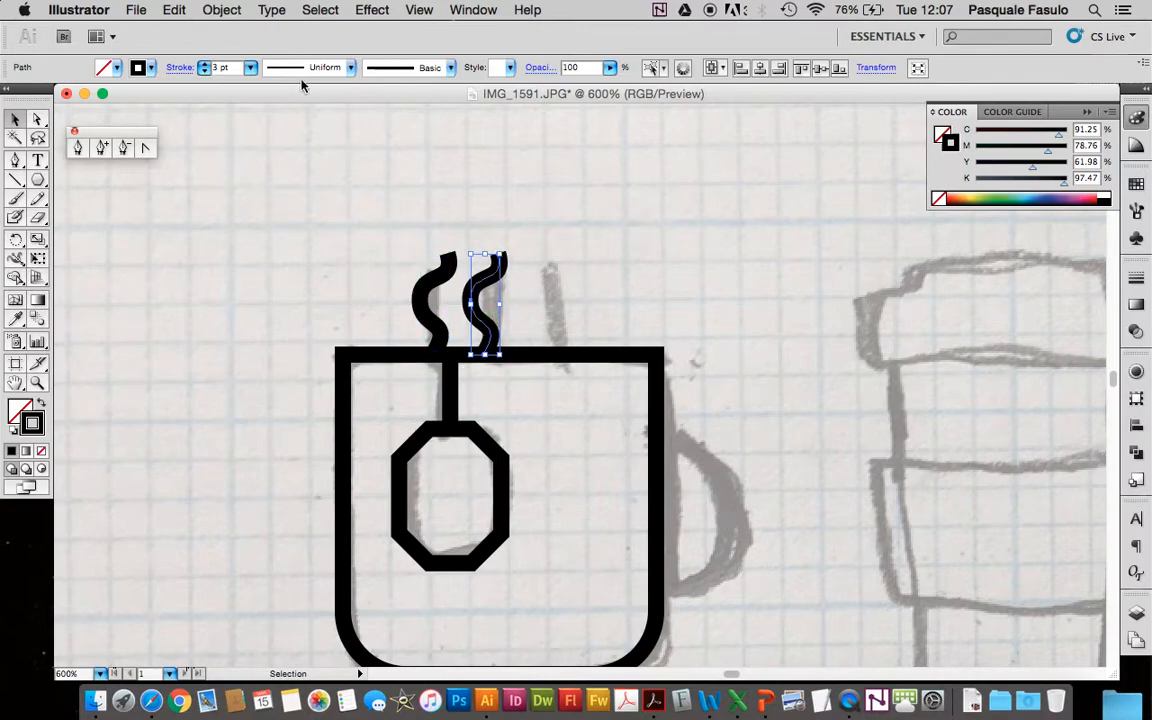
{"action": "left_click", "coordinate": [222, 10]}
{"action": "mouse_move", "coordinate": [215, 31]}
{"action": "left_click", "coordinate": [444, 68]}
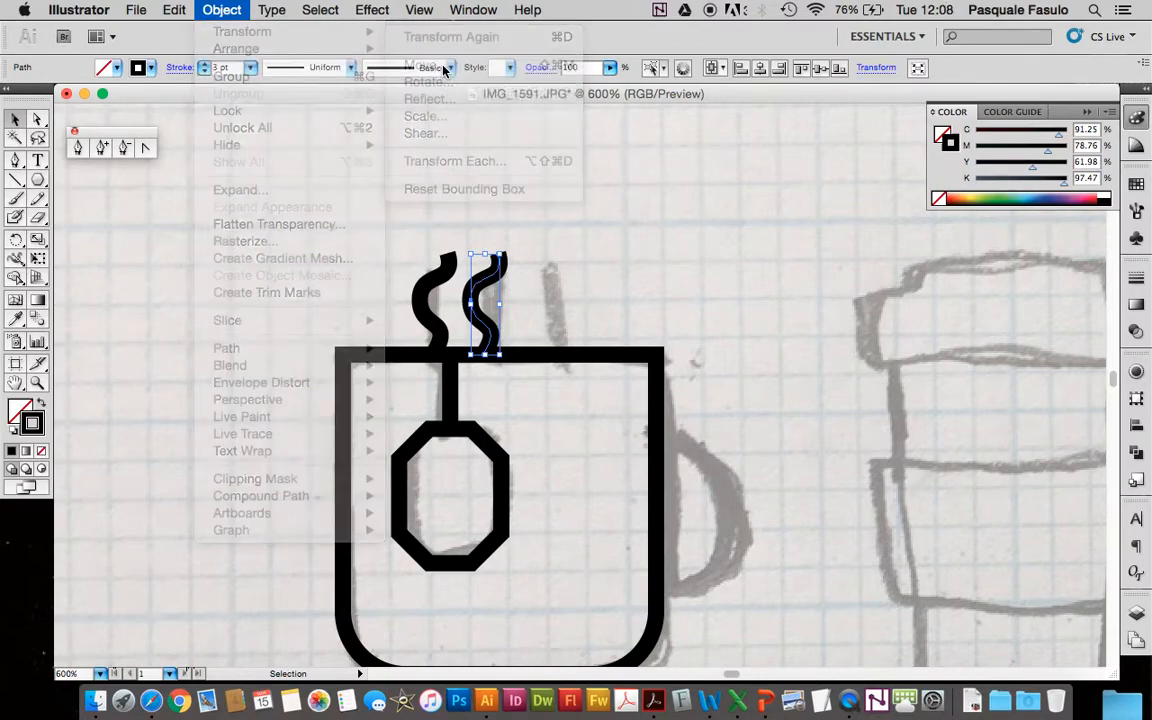
{"action": "left_click_drag", "start_coordinate": [655, 175], "coordinate": [943, 152]}
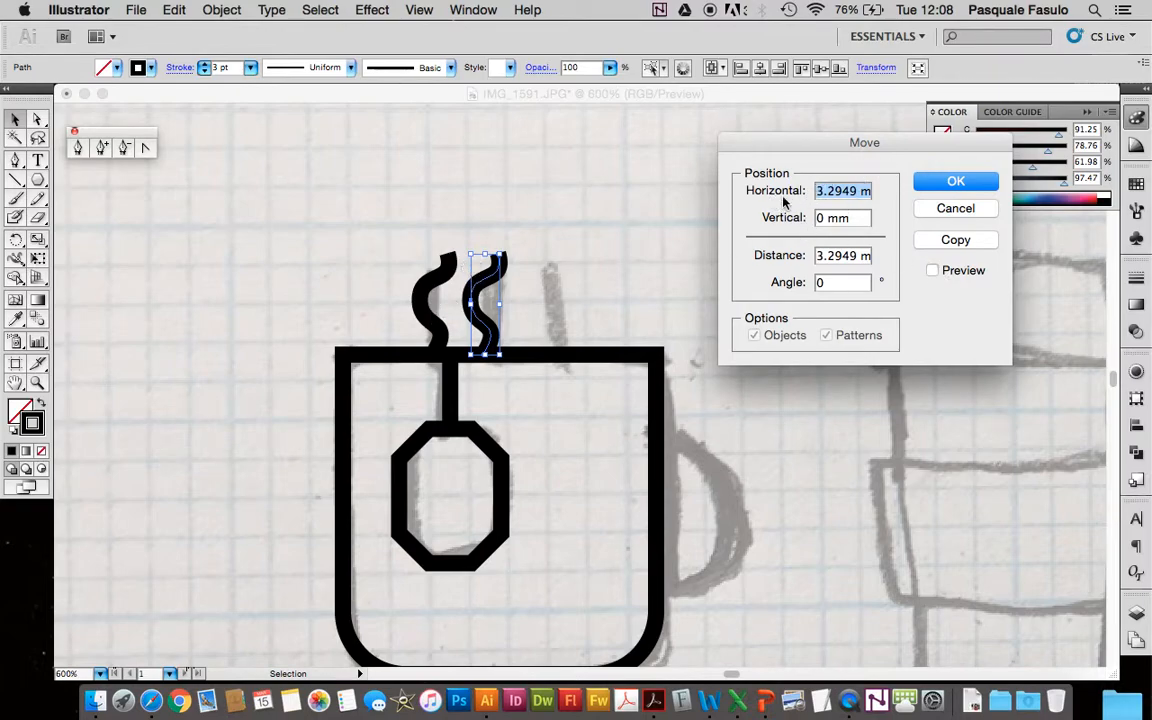
{"action": "left_click", "coordinate": [932, 270]}
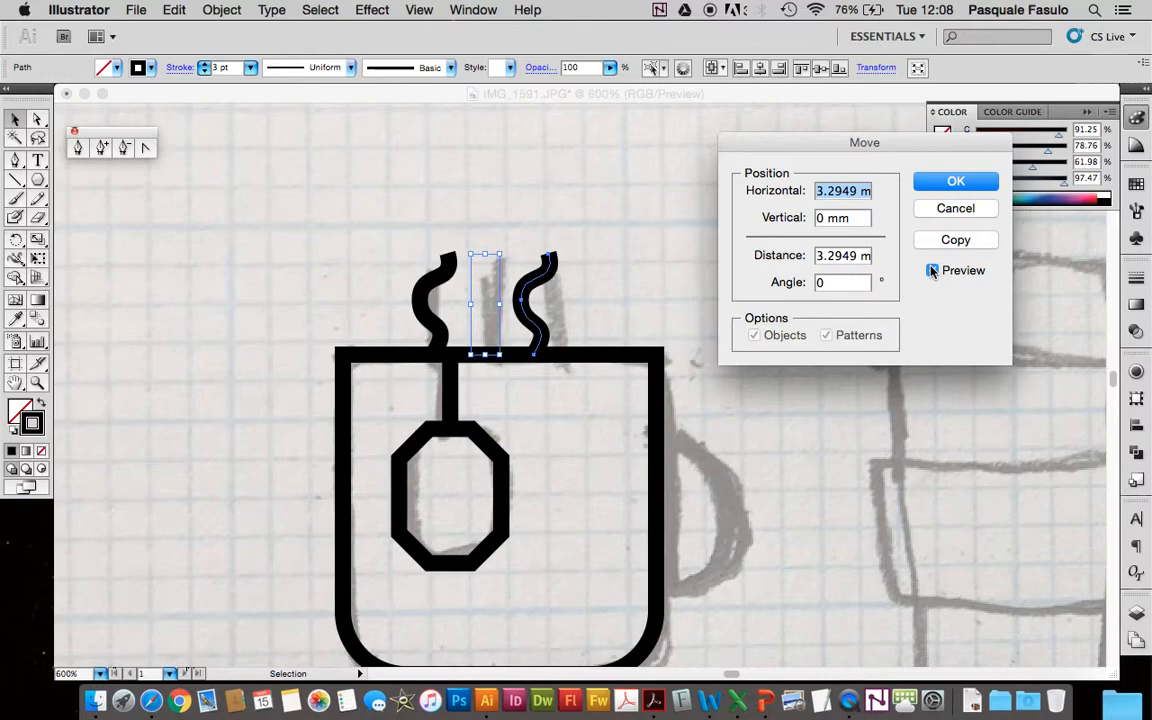
{"action": "left_click", "coordinate": [932, 271]}
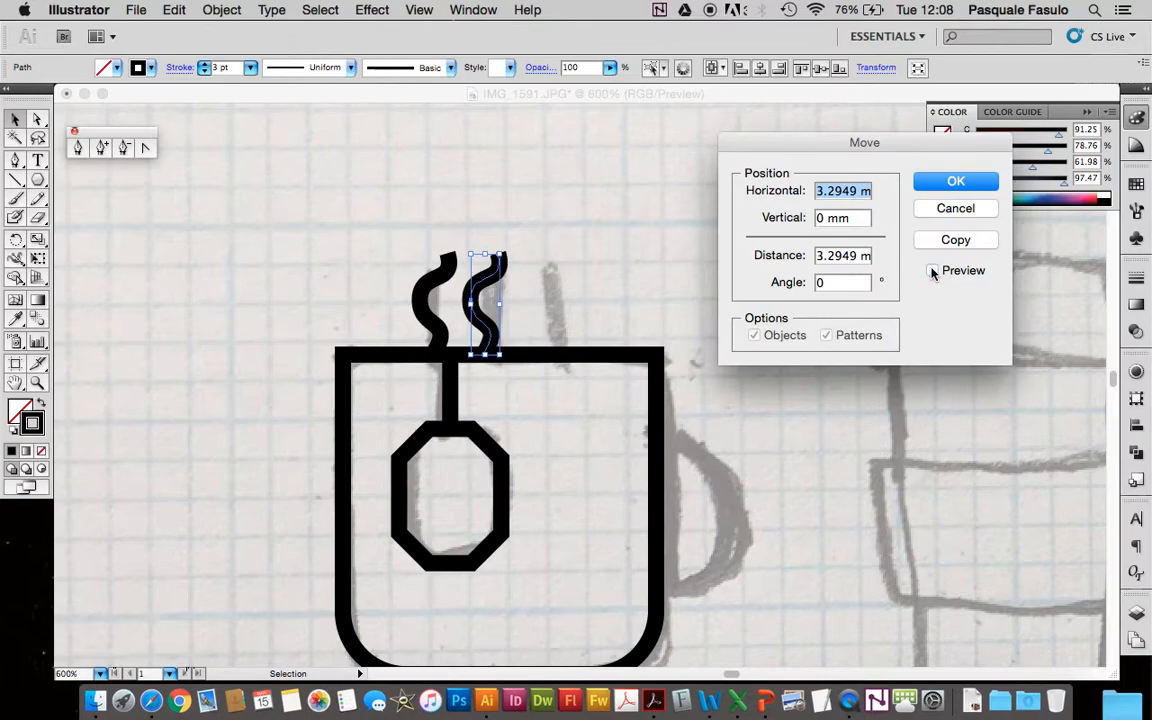
{"action": "left_click", "coordinate": [932, 271]}
{"action": "left_click", "coordinate": [932, 271]}
{"action": "left_click", "coordinate": [955, 241]}
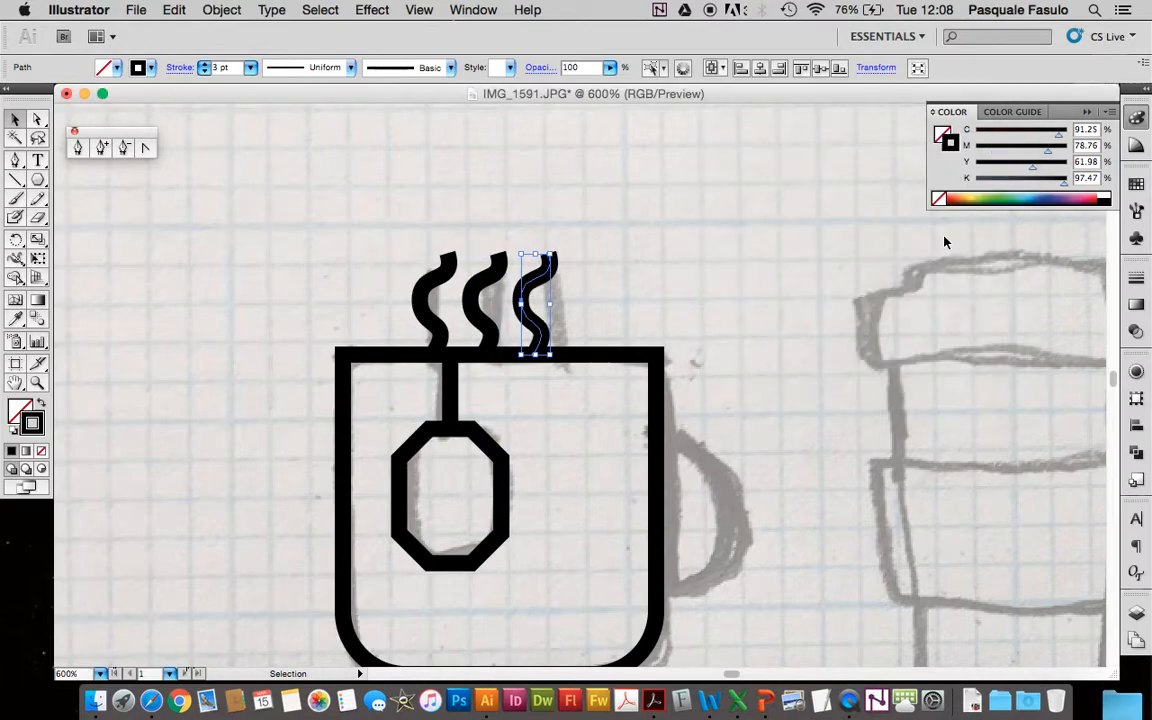
{"action": "left_click", "coordinate": [605, 241]}
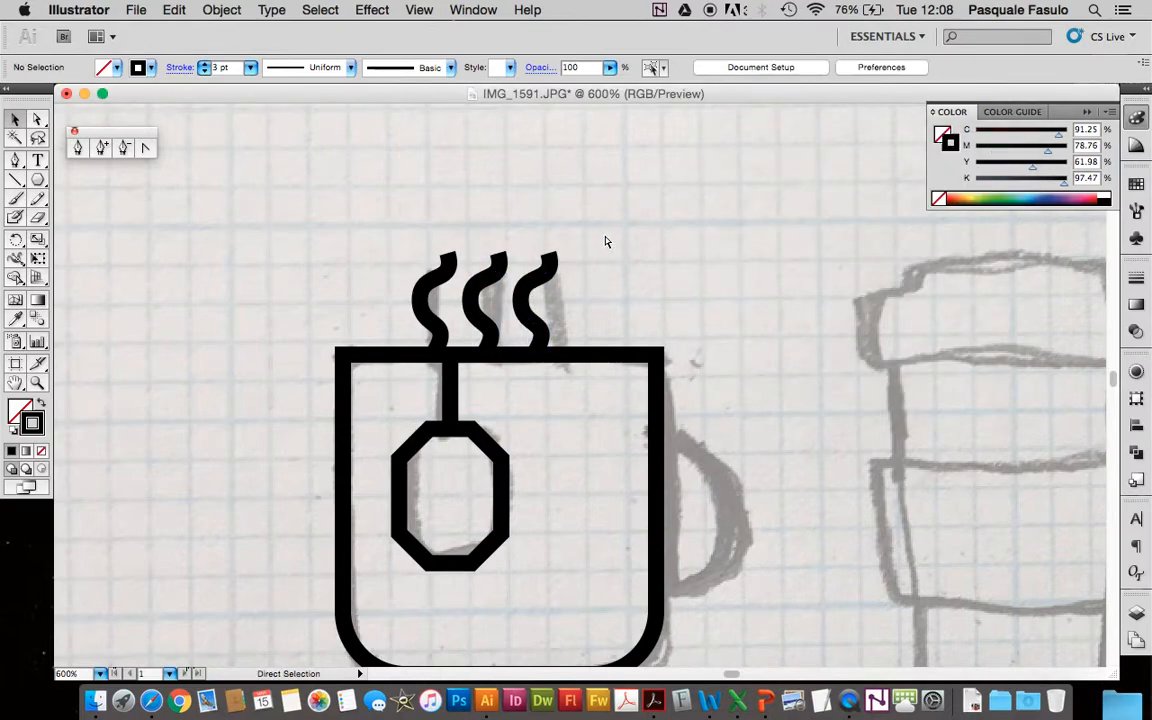
Undo the last steam line copy and redo it.
{"action": "key", "text": "super+z"}
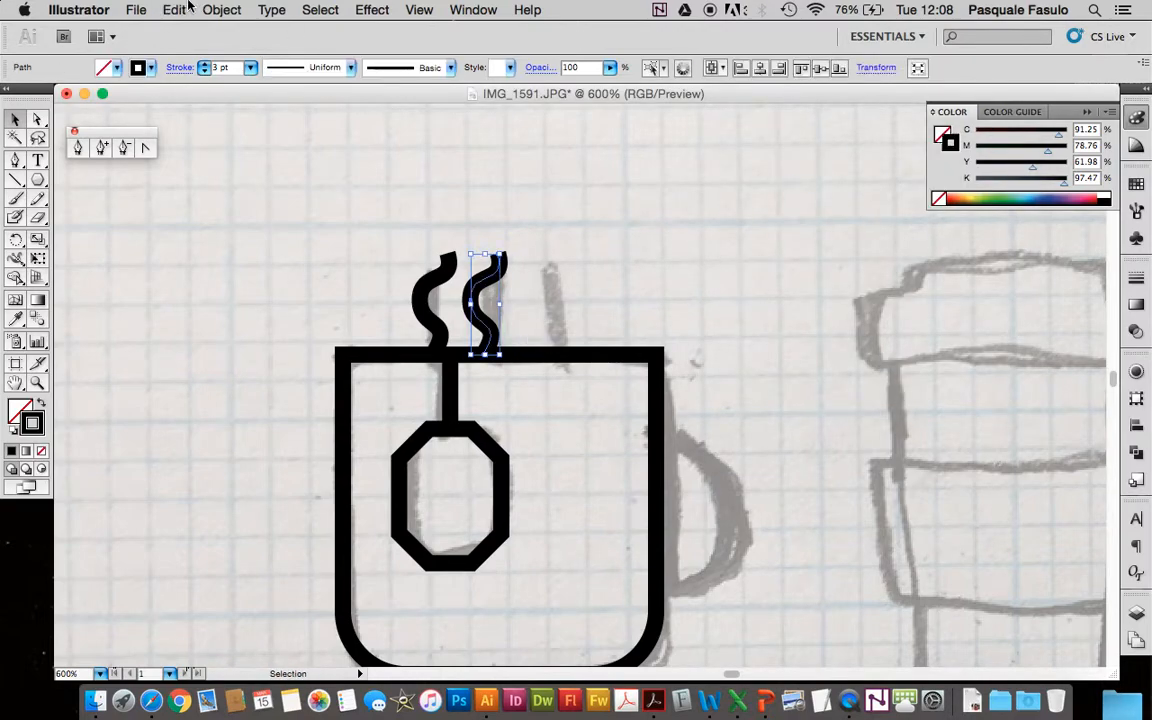
{"action": "key", "text": "super+shift+z"}
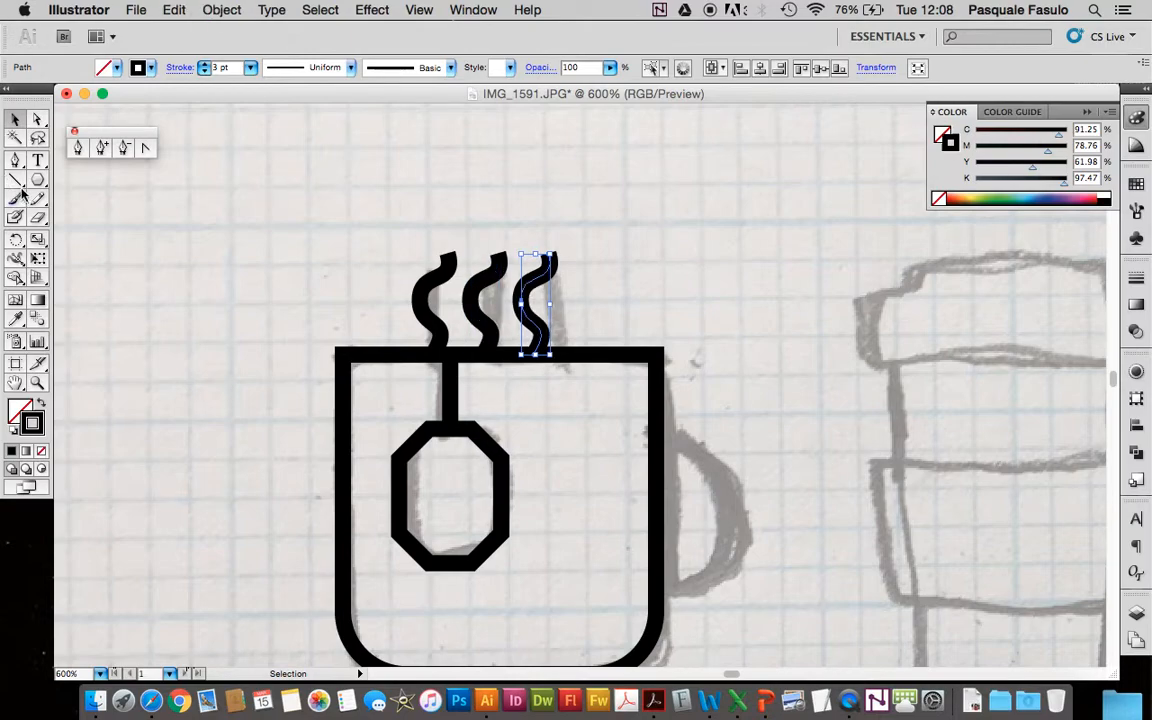
{"action": "left_click", "coordinate": [266, 391]}
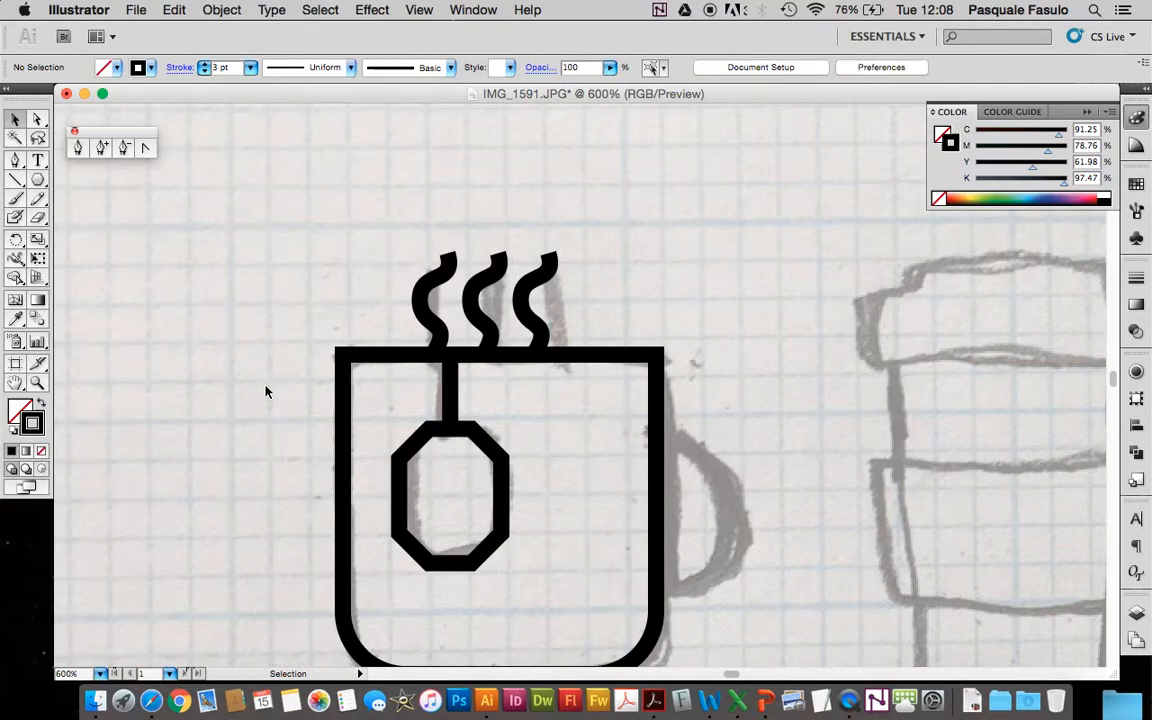
Draw a 3 pt ellipse centred on the mug's right edge, reaching out to the outer curve of the sketched handle.
{"action": "scroll", "coordinate": [268, 395], "scroll_direction": "down", "scroll_amount": 5}
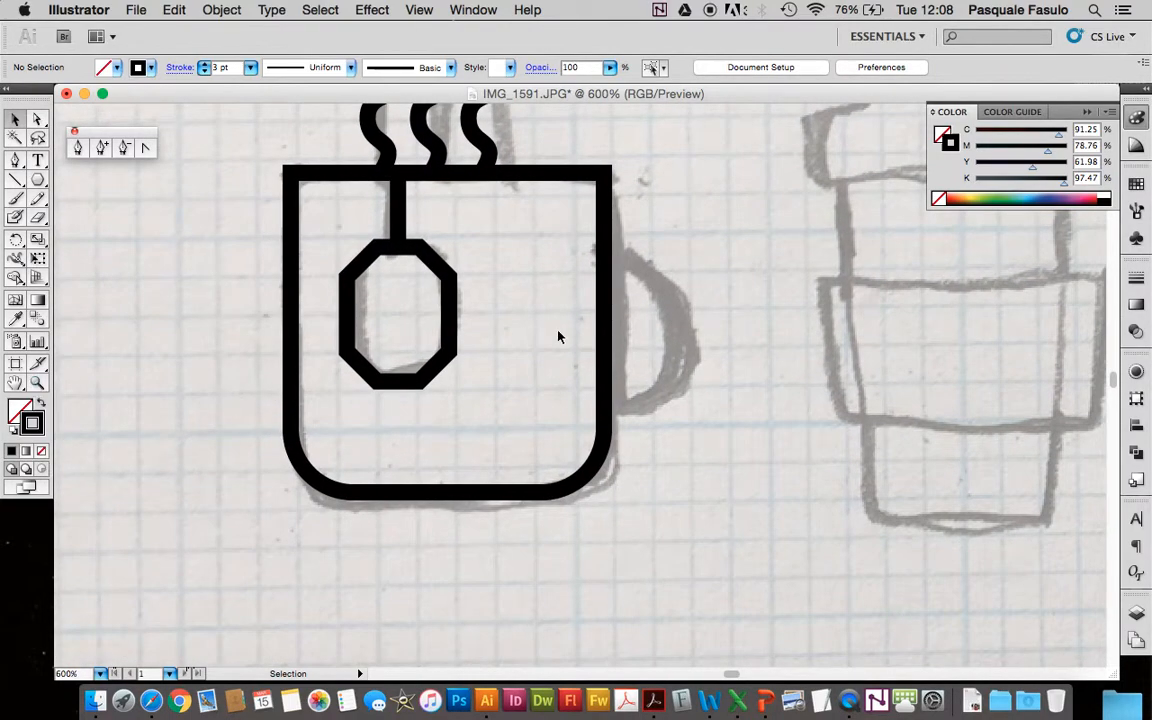
{"action": "left_click", "coordinate": [37, 383]}
{"action": "left_click_drag", "start_coordinate": [563, 214], "coordinate": [738, 478]}
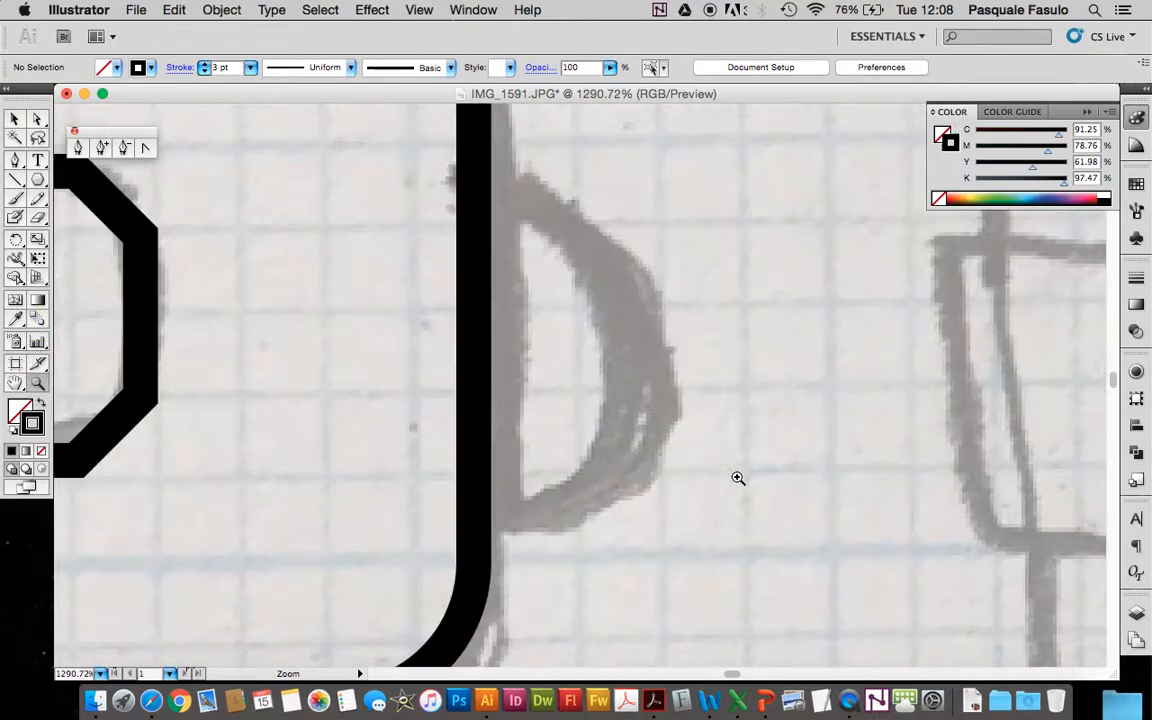
{"action": "left_click_drag", "start_coordinate": [38, 180], "coordinate": [84, 224]}
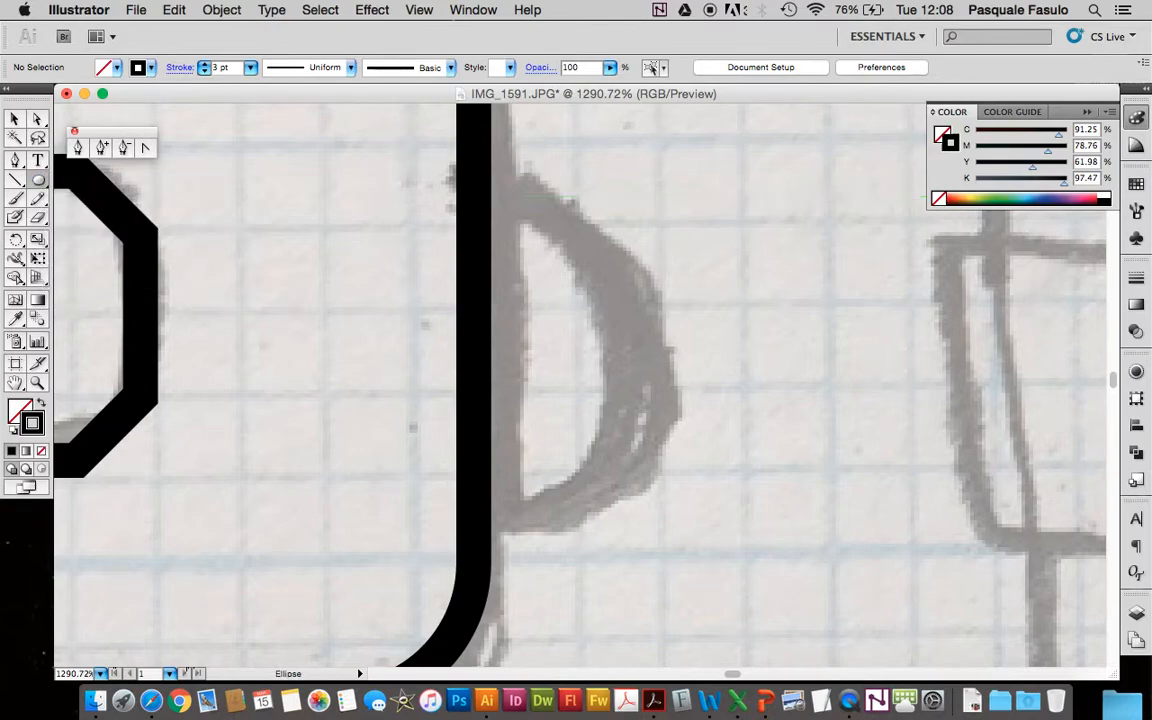
{"action": "mouse_move", "coordinate": [468, 327]}
{"action": "left_mouse_down"}
{"action": "mouse_move", "coordinate": [547, 420]}
{"action": "mouse_move", "coordinate": [596, 424]}
{"action": "mouse_move", "coordinate": [607, 515]}
{"action": "mouse_move", "coordinate": [659, 530]}
{"action": "left_mouse_up"}
{"action": "left_click_drag", "start_coordinate": [659, 532], "coordinate": [659, 531]}
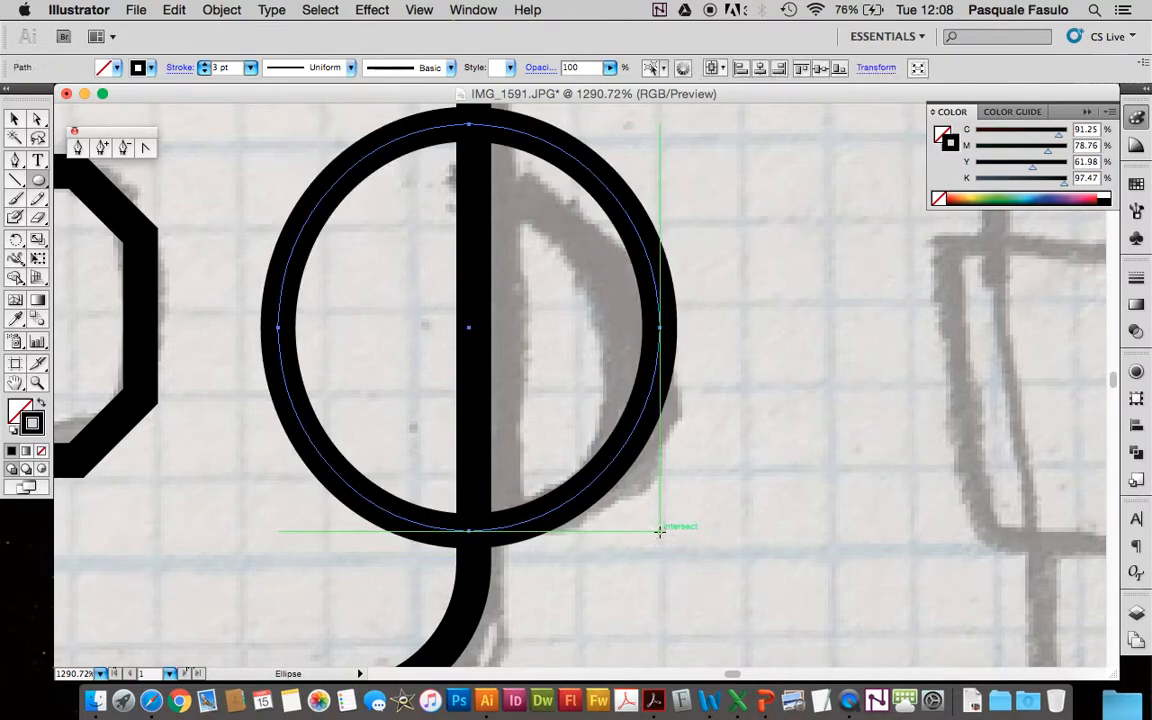
Move the ellipse's top anchor point straight down to Y 87.166 mm to flatten the upper curve of the handle.
{"action": "key", "text": "super+minus"}
{"action": "key", "text": "super+minus"}
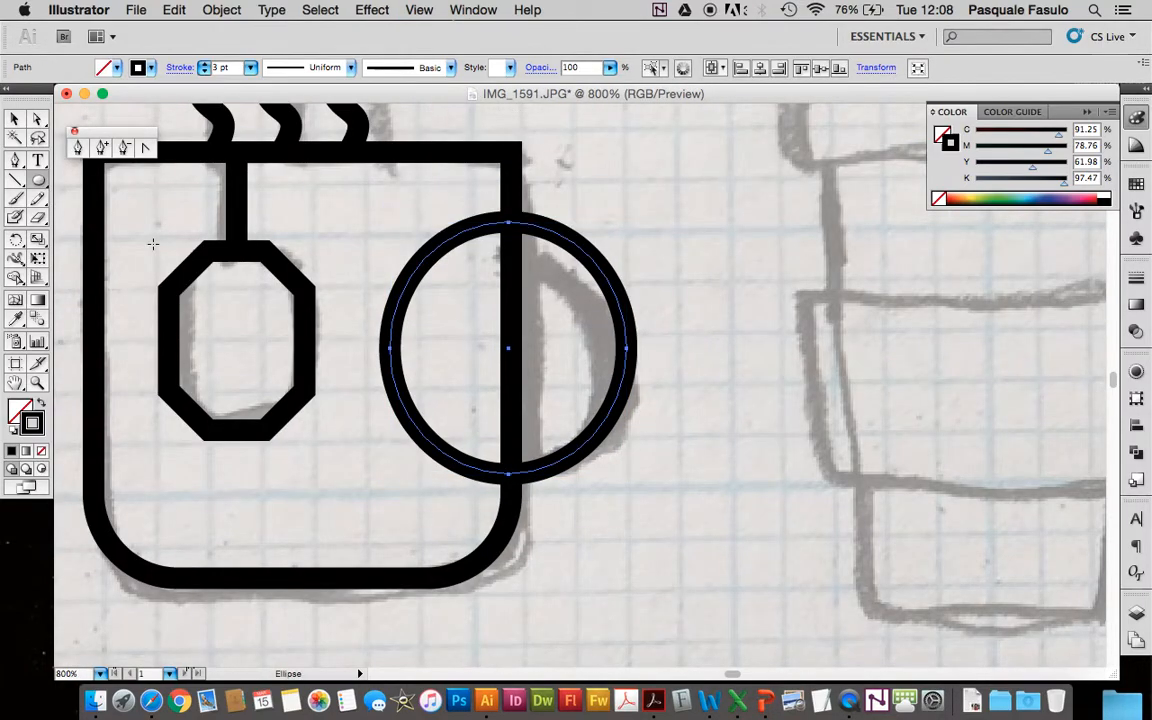
{"action": "left_click", "coordinate": [38, 118]}
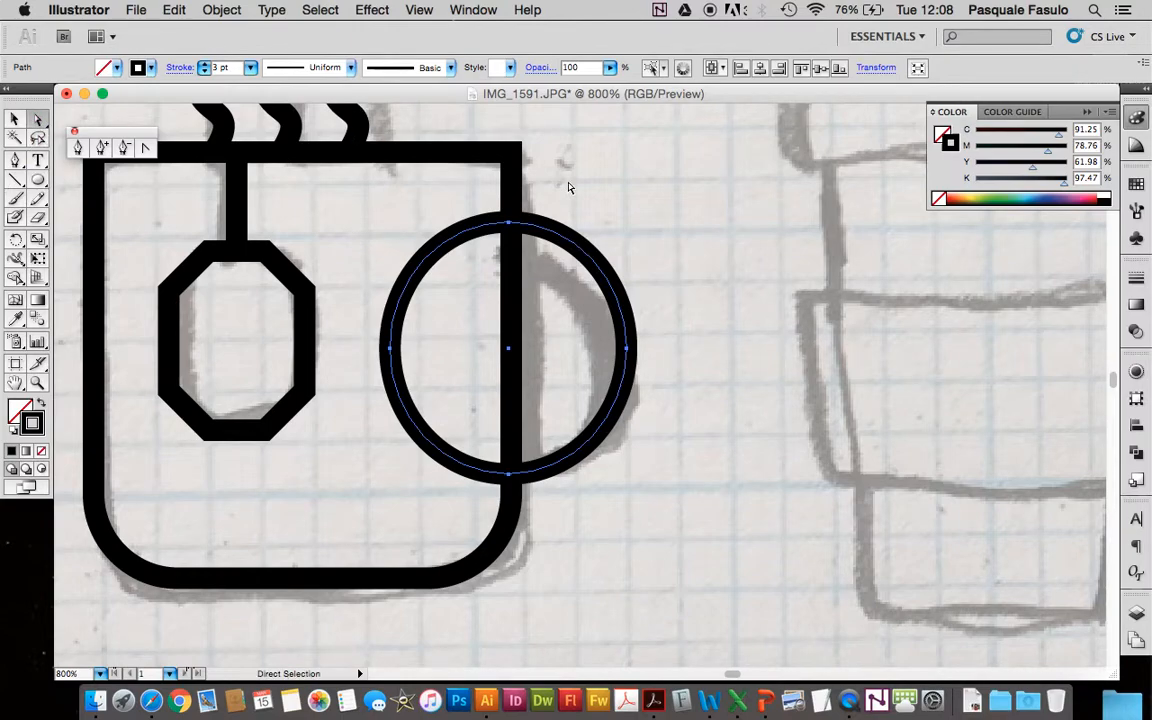
{"action": "left_click", "coordinate": [493, 236]}
{"action": "left_click", "coordinate": [510, 222]}
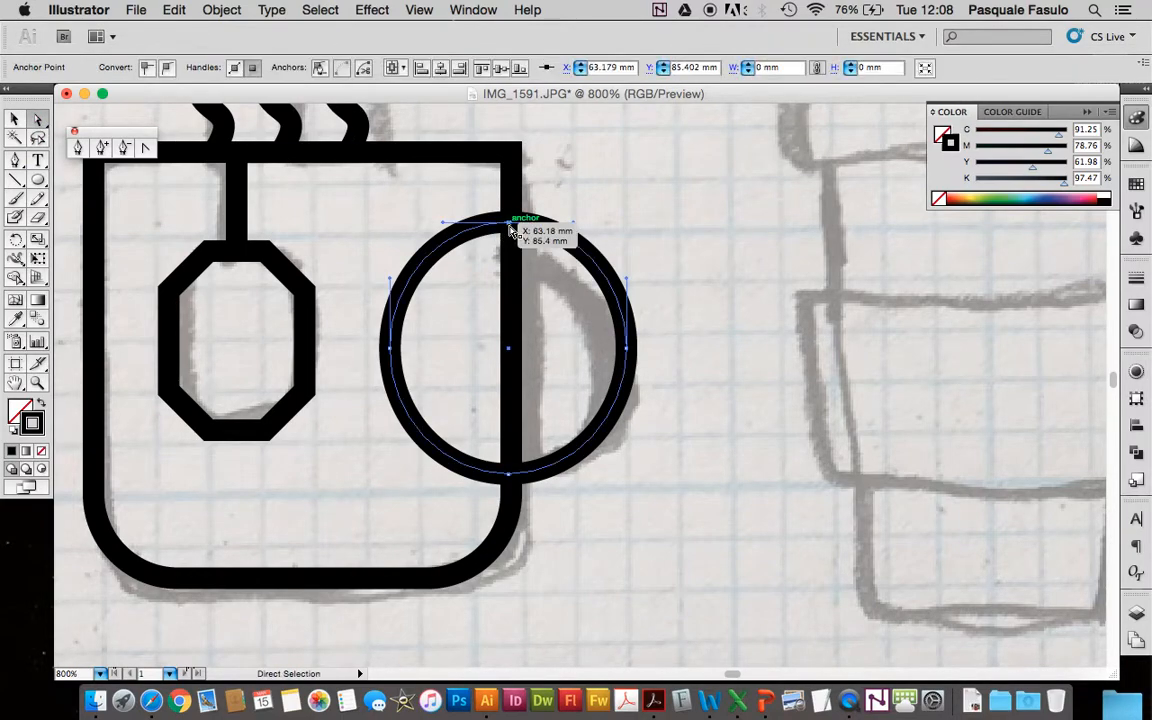
{"action": "key", "text": "Left"}
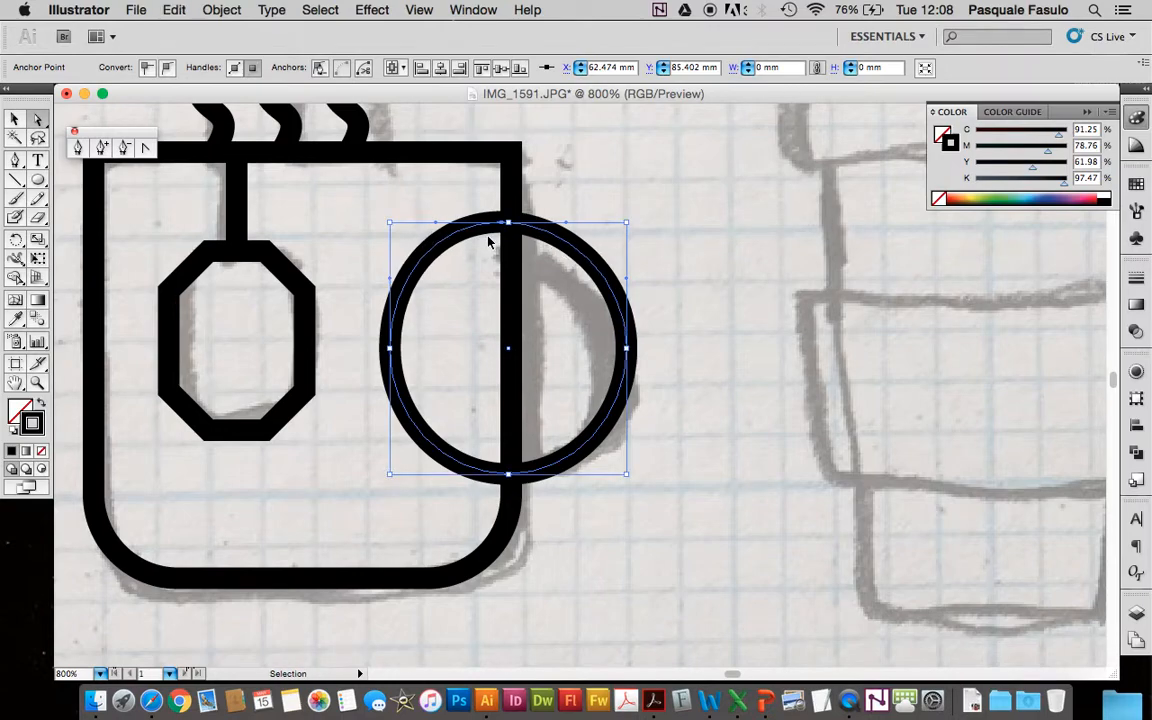
{"action": "key", "text": "Down"}
{"action": "key", "text": "Down"}
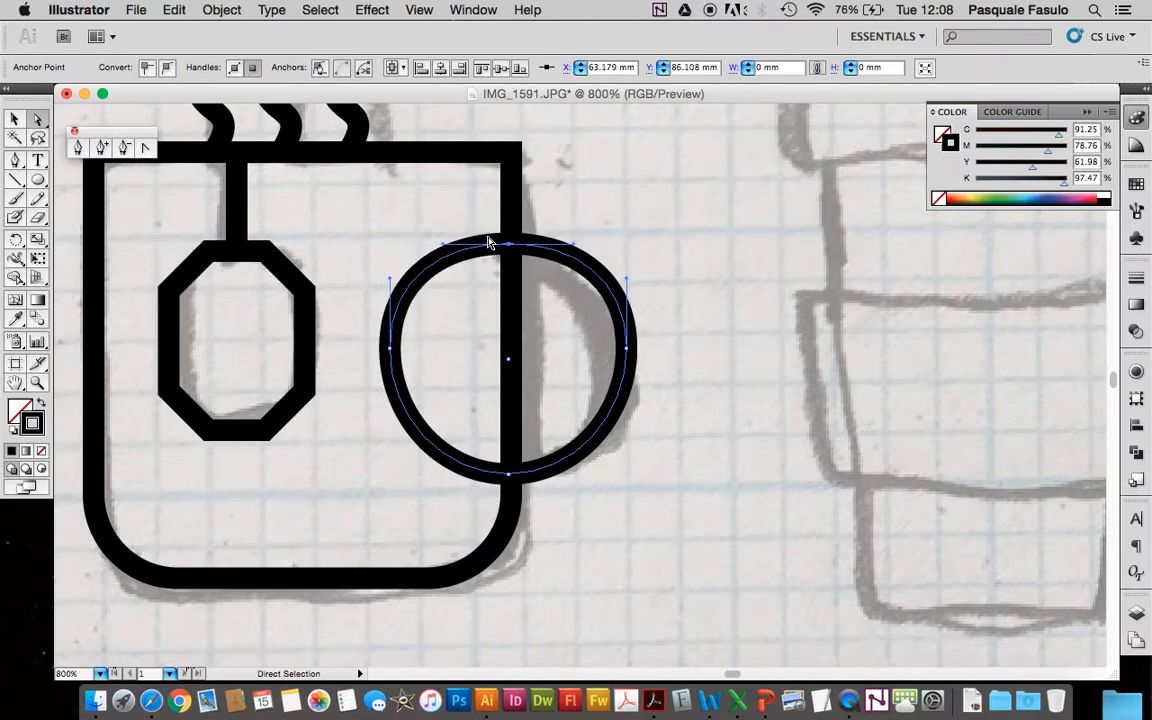
{"action": "key", "text": "Down"}
{"action": "key", "text": "Down"}
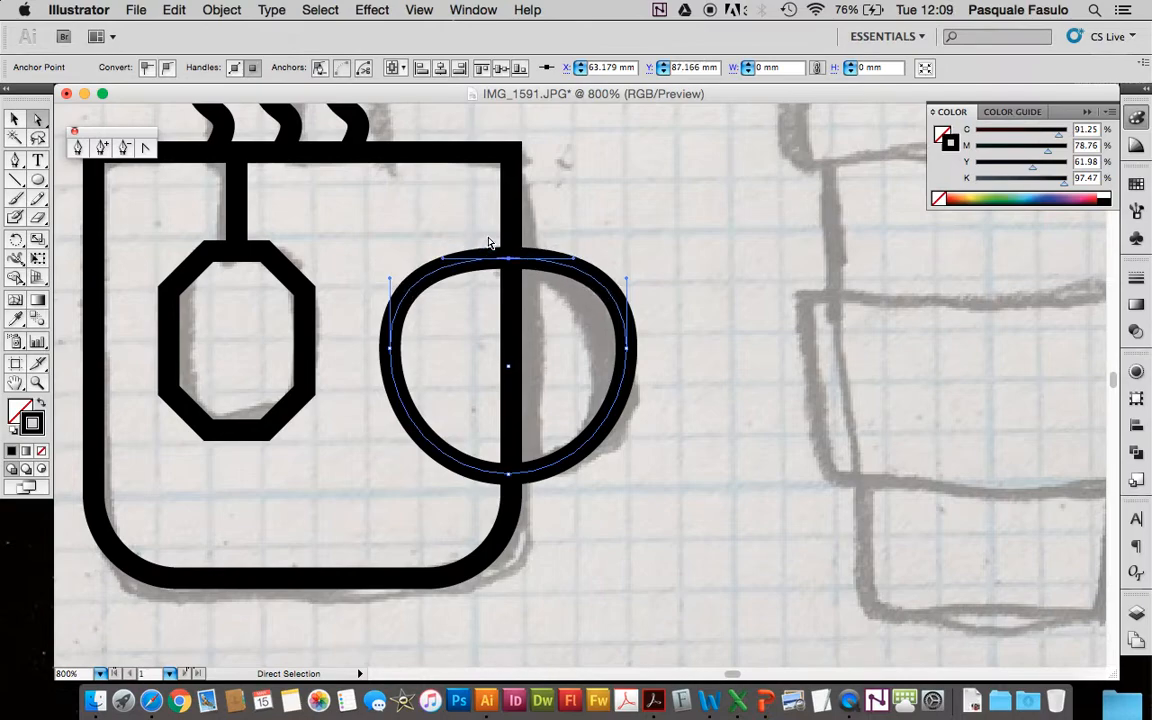
Delete the handle ellipse's left anchor point so only the curve outside the mug's right edge remains.
{"action": "key", "text": "v"}
{"action": "left_click", "coordinate": [648, 380]}
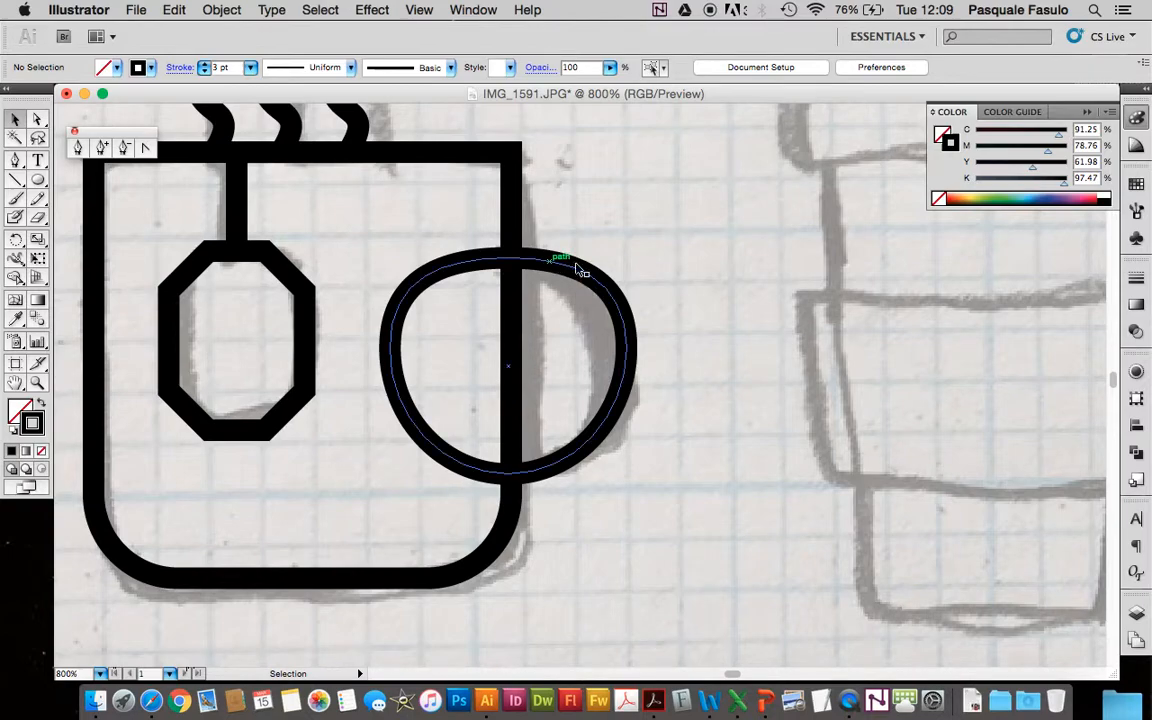
{"action": "key", "text": "a"}
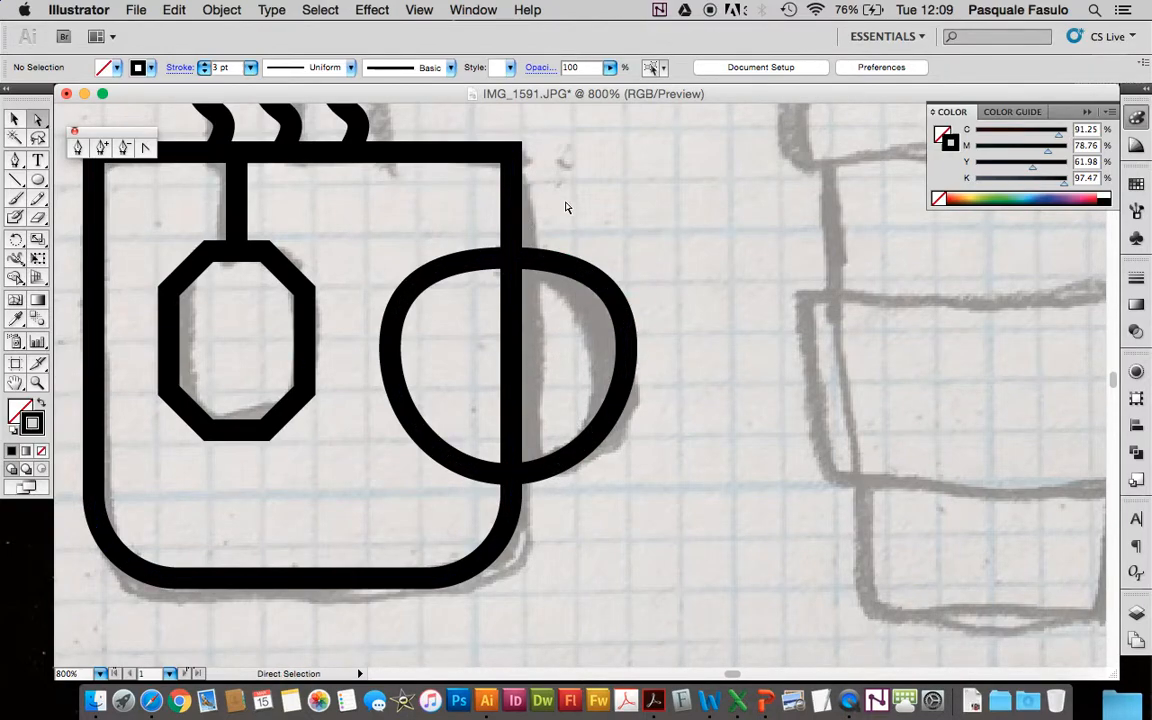
{"action": "left_click", "coordinate": [392, 352]}
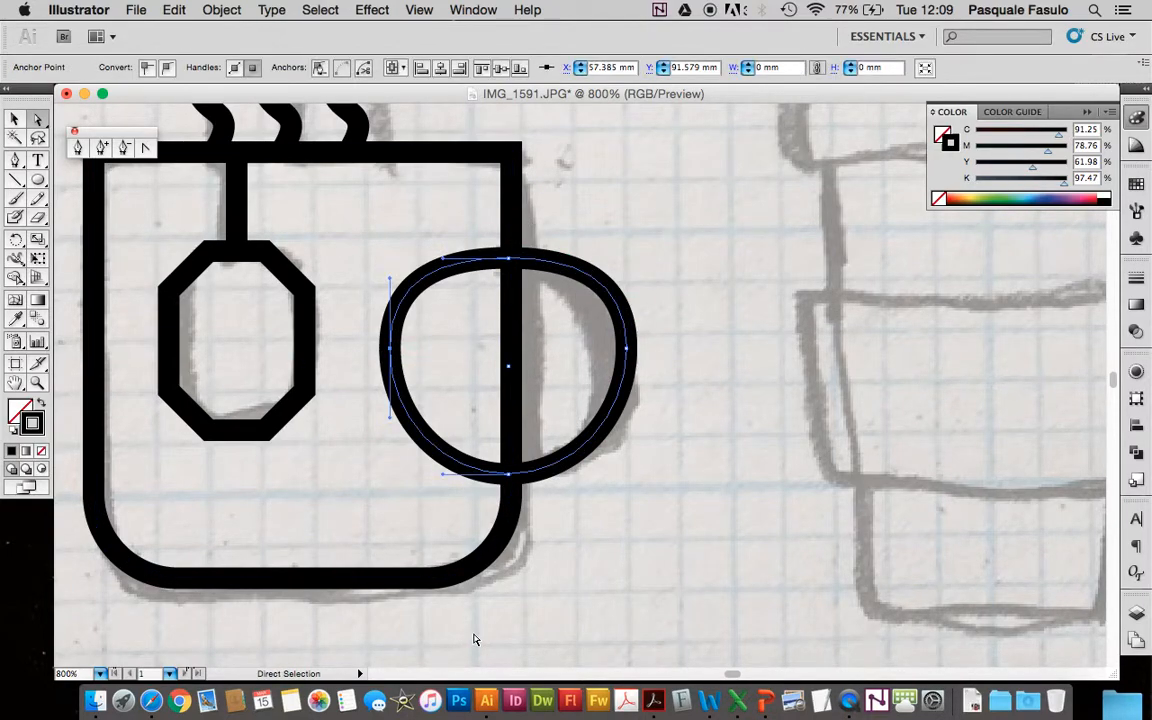
{"action": "key", "text": "Delete"}
{"action": "left_click", "coordinate": [629, 586]}
{"action": "left_click", "coordinate": [14, 119]}
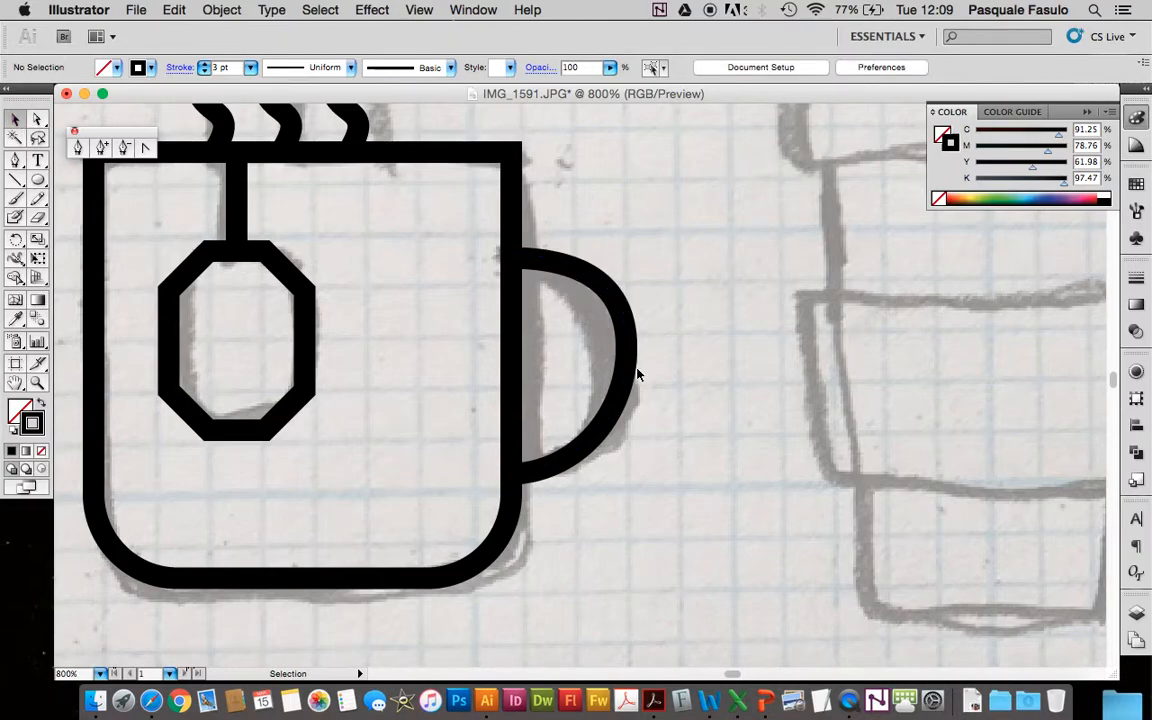
Select the complete mug with its steam, tag and handle, and place a duplicate to the left of the original.
{"action": "key", "text": "super+minus"}
{"action": "key", "text": "super+minus"}
{"action": "scroll", "coordinate": [600, 350], "scroll_direction": "left", "scroll_amount": 3}
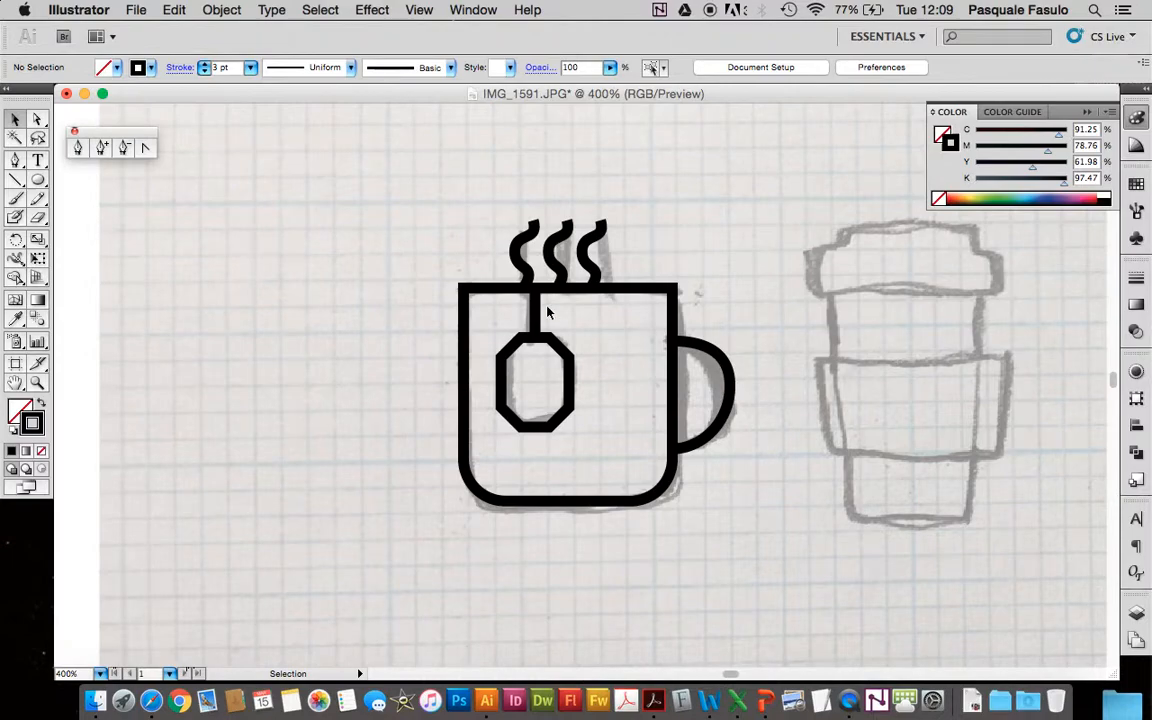
{"action": "left_click_drag", "start_coordinate": [390, 203], "coordinate": [744, 548]}
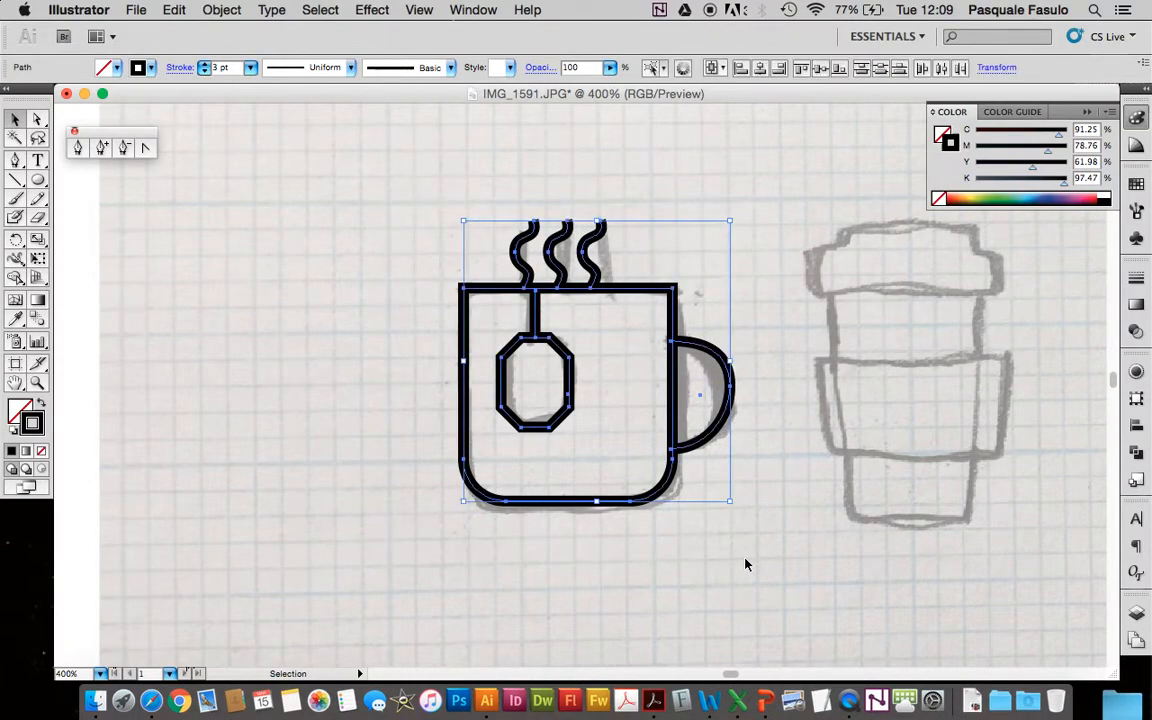
{"action": "scroll", "coordinate": [746, 563], "scroll_direction": "down", "scroll_amount": 3}
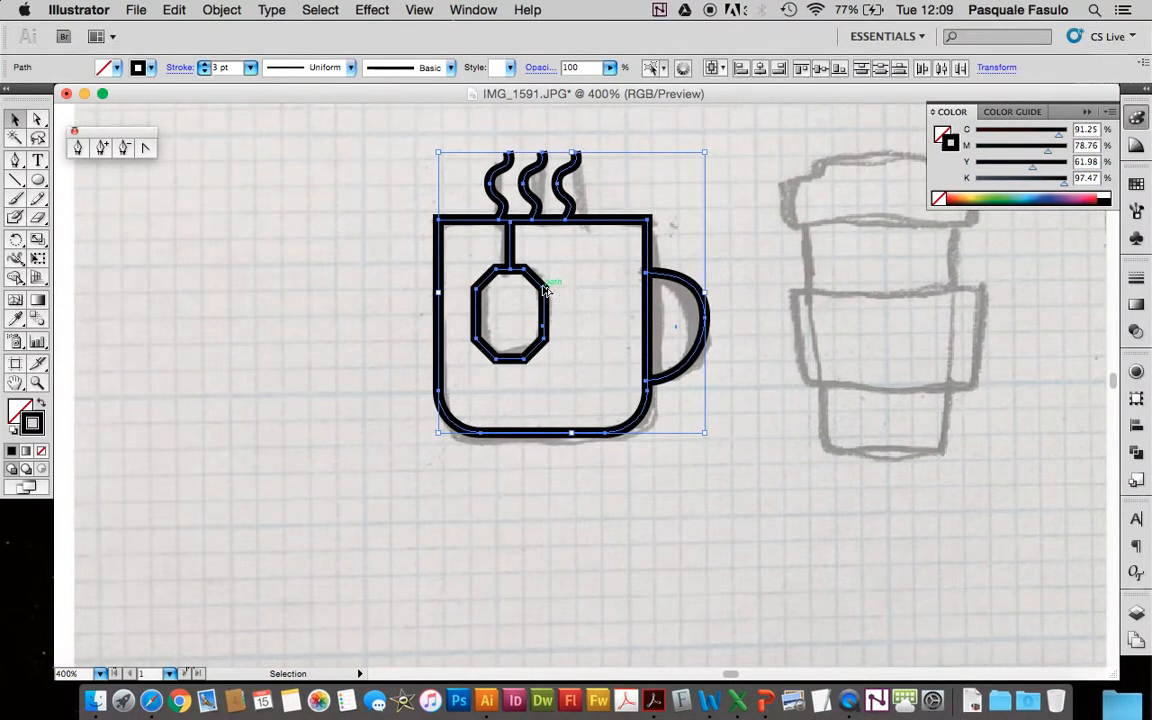
{"action": "left_click_drag", "start_coordinate": [545, 290], "coordinate": [195, 332]}
{"action": "scroll", "coordinate": [383, 503], "scroll_direction": "left", "scroll_amount": 5}
{"action": "left_click", "coordinate": [188, 347]}
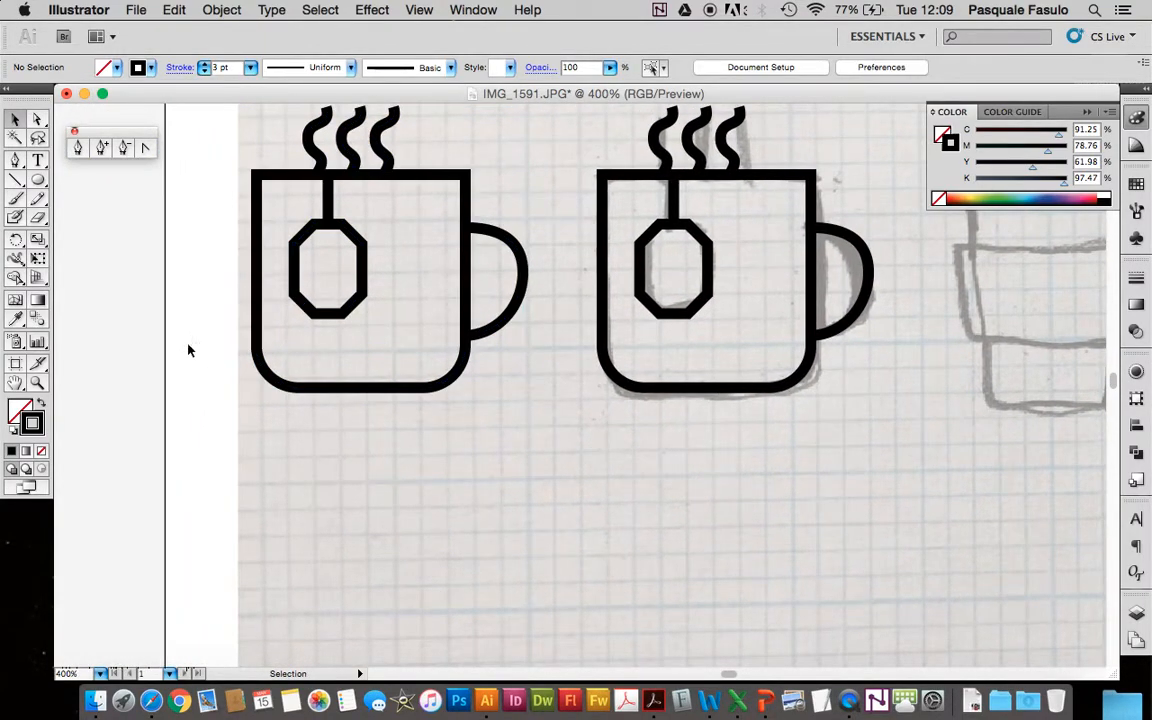
Convert all strokes of the left mug copy into filled shapes with Outline Stroke.
{"action": "scroll", "coordinate": [189, 348], "scroll_direction": "up", "scroll_amount": 3}
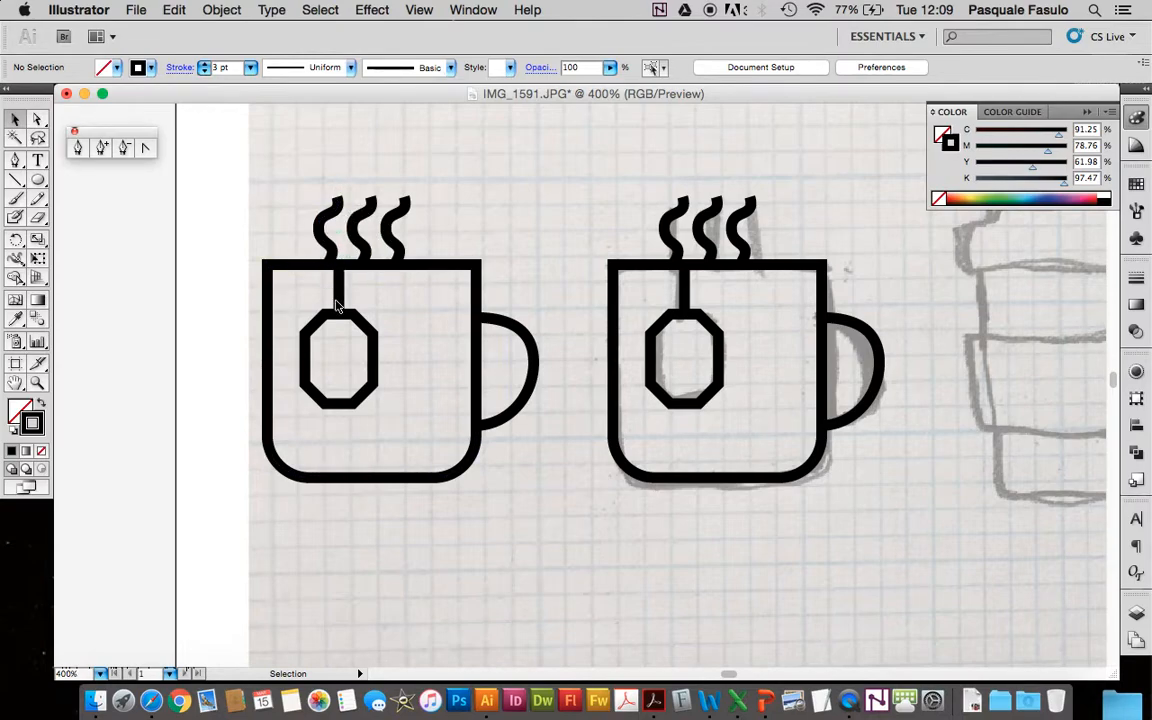
{"action": "left_click", "coordinate": [496, 321]}
{"action": "left_click", "coordinate": [470, 272]}
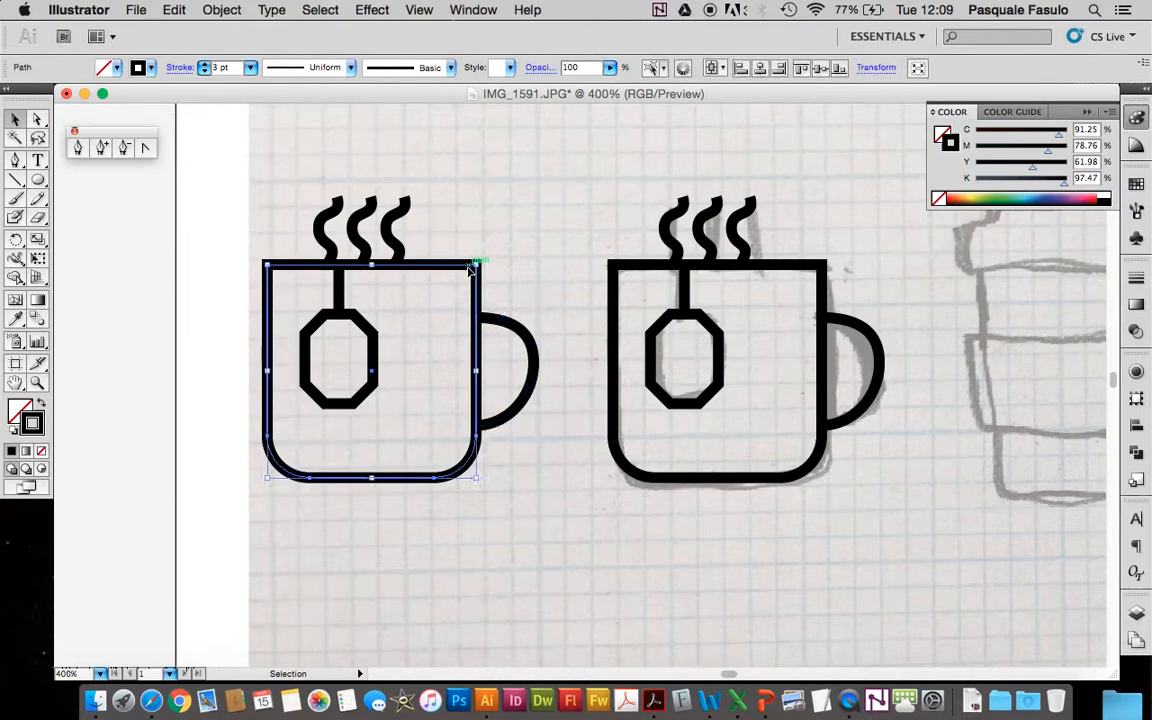
{"action": "left_click", "coordinate": [430, 215]}
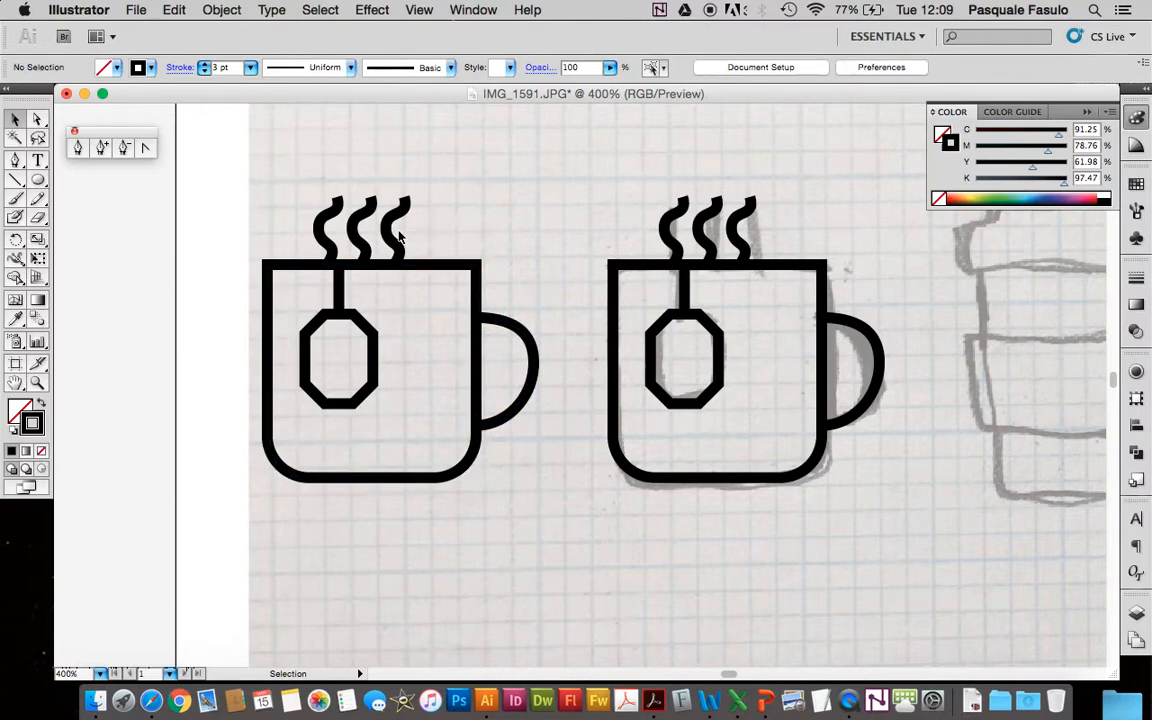
{"action": "left_click", "coordinate": [340, 312]}
{"action": "left_click", "coordinate": [462, 214]}
{"action": "left_click_drag", "start_coordinate": [251, 194], "coordinate": [545, 514]}
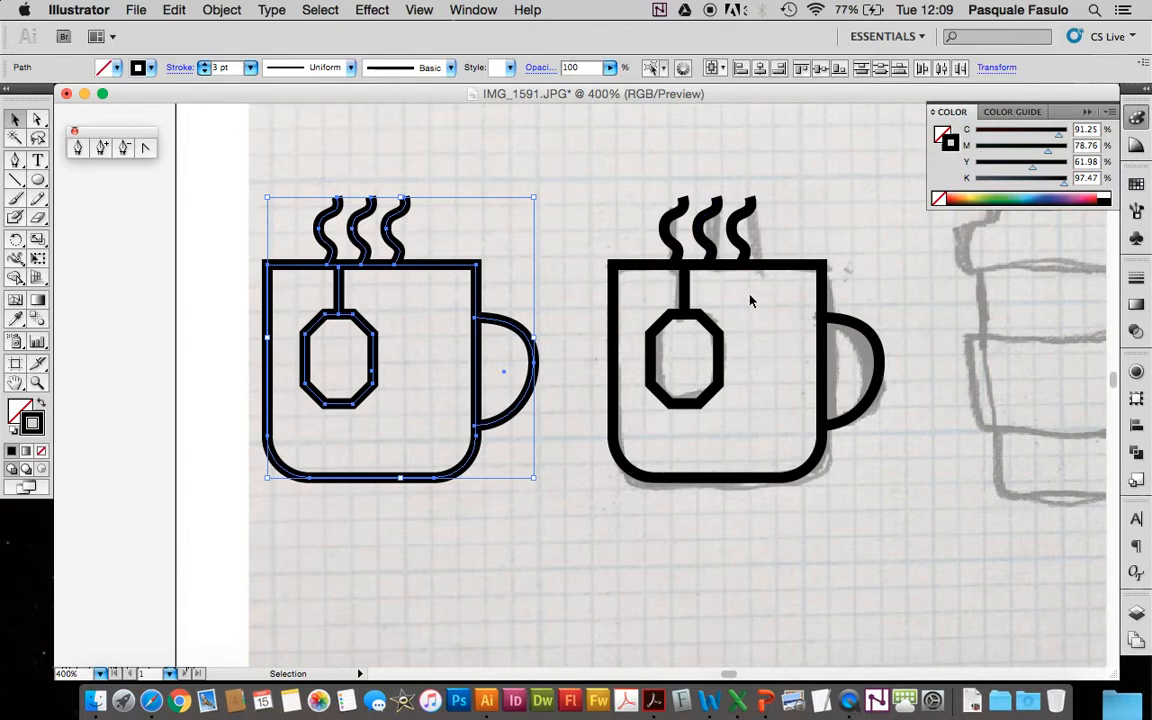
{"action": "left_click", "coordinate": [231, 10]}
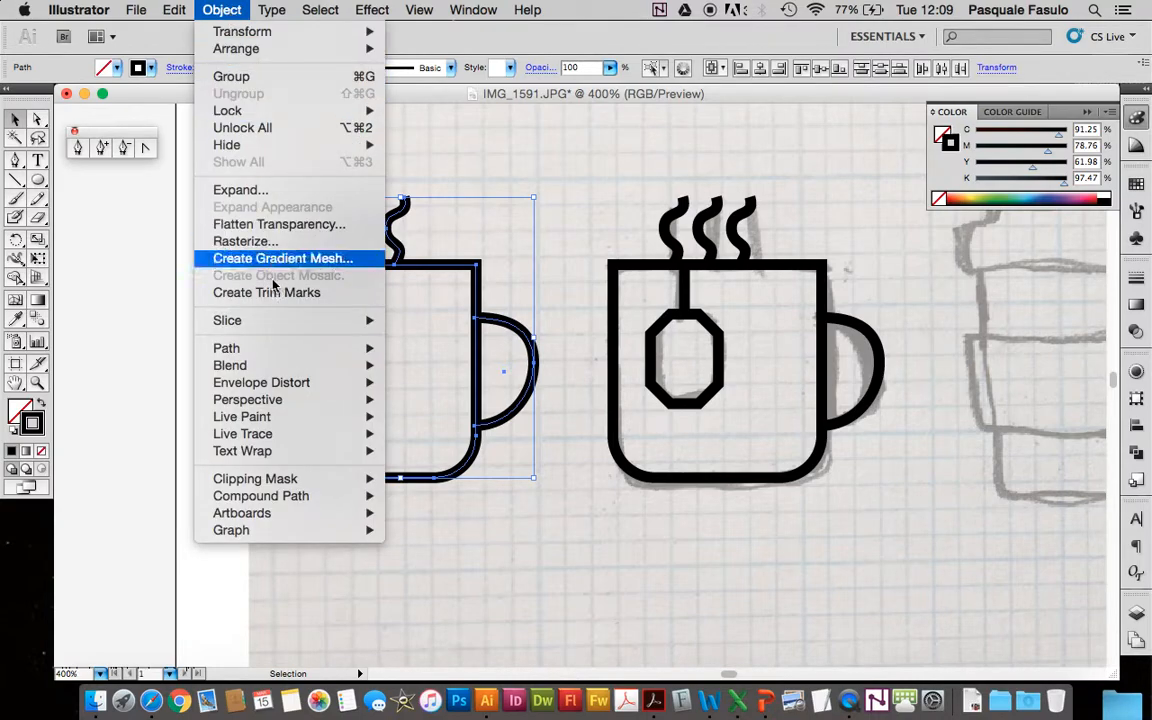
{"action": "mouse_move", "coordinate": [286, 348]}
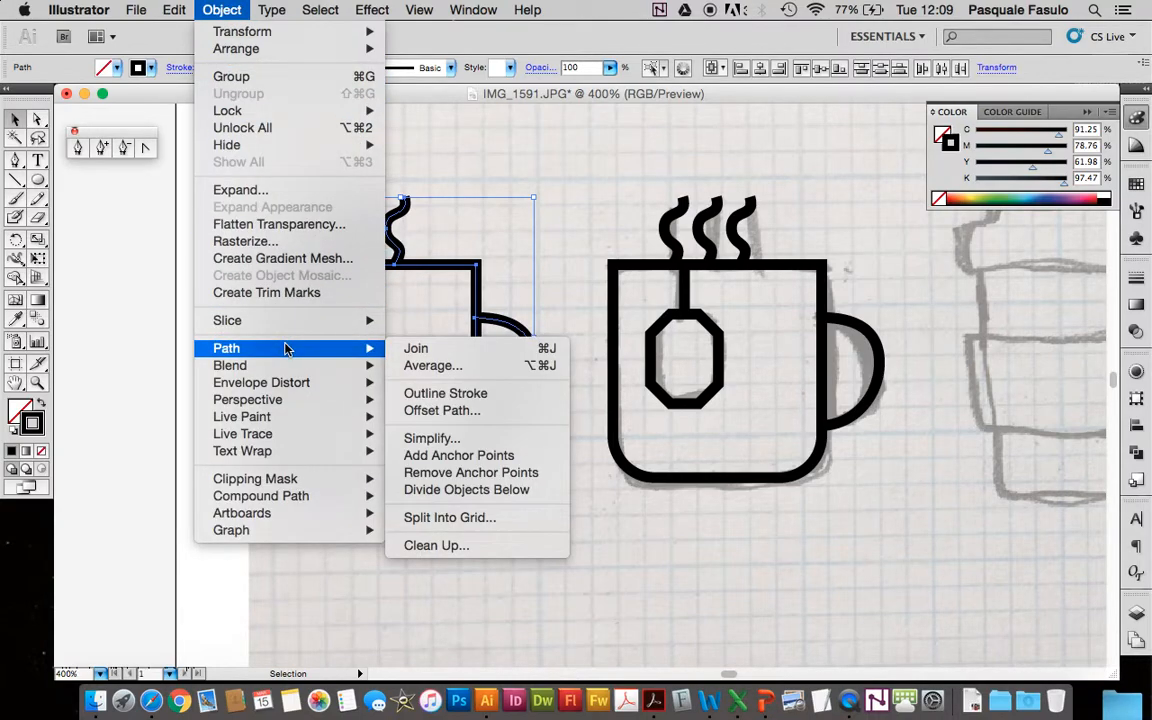
{"action": "left_click", "coordinate": [467, 398]}
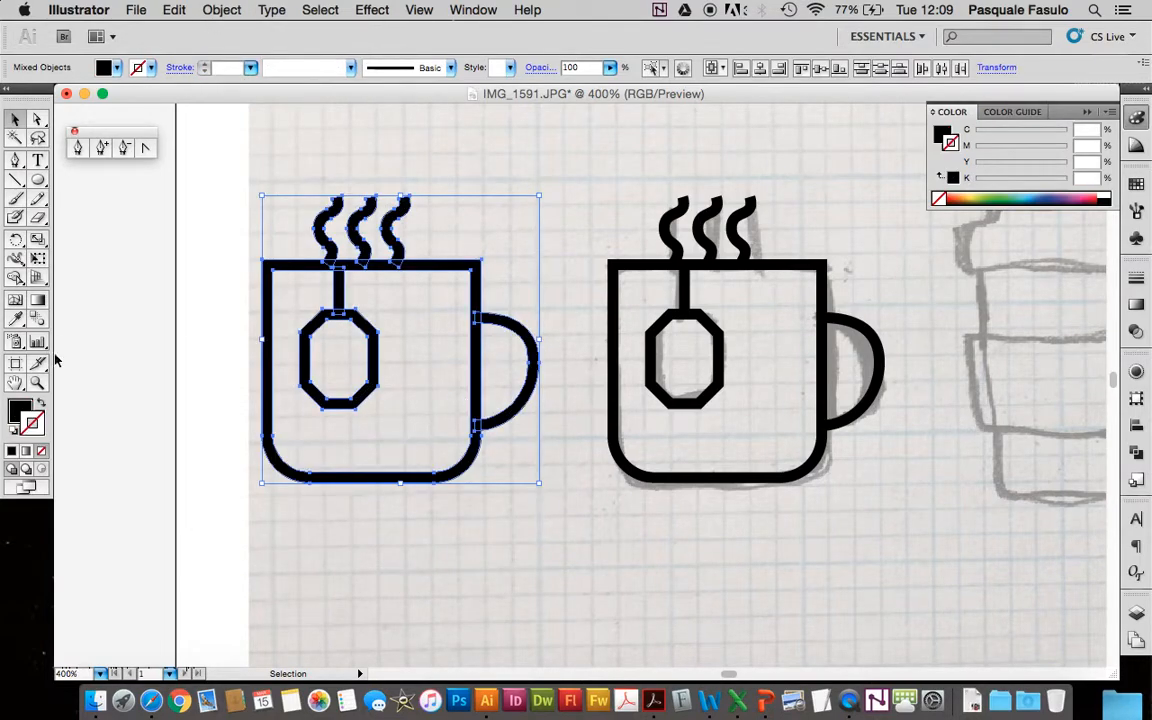
Examine the outlined shapes of the mug copy up close, where the steam lines, tag string and handle overlap the body.
{"action": "left_click", "coordinate": [37, 382]}
{"action": "left_click_drag", "start_coordinate": [255, 175], "coordinate": [476, 311]}
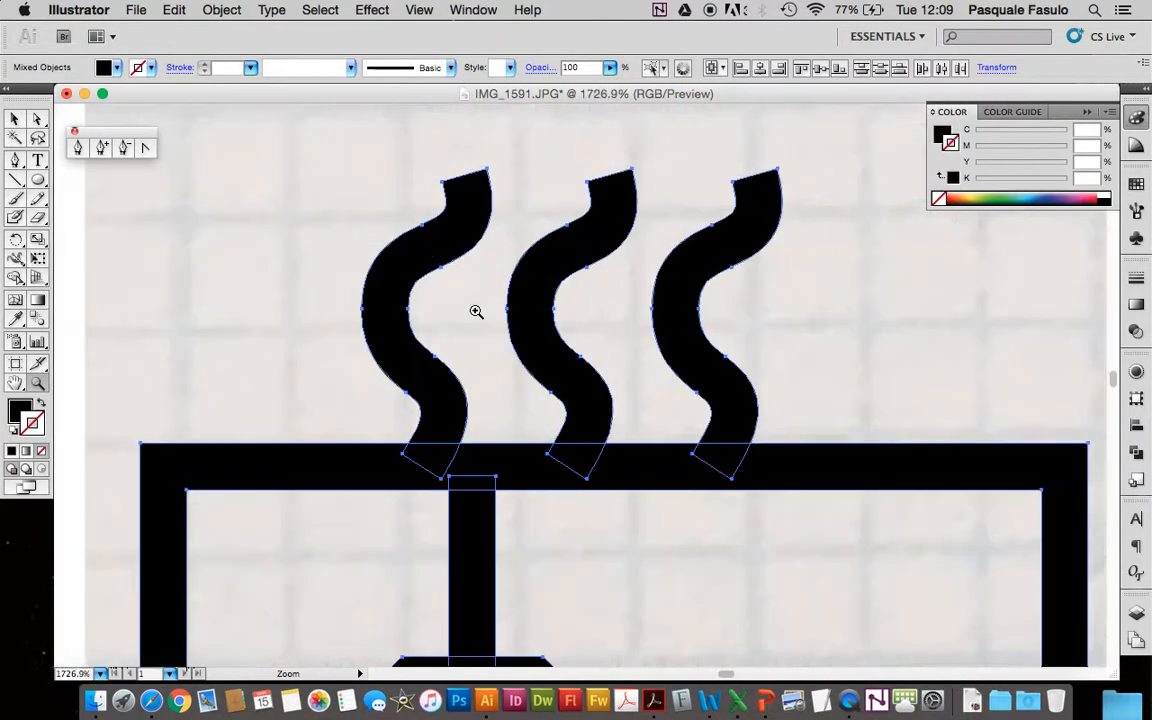
{"action": "key", "text": "super+minus"}
{"action": "key", "text": "super+minus"}
{"action": "key", "text": "super+minus"}
{"action": "left_click", "coordinate": [15, 120]}
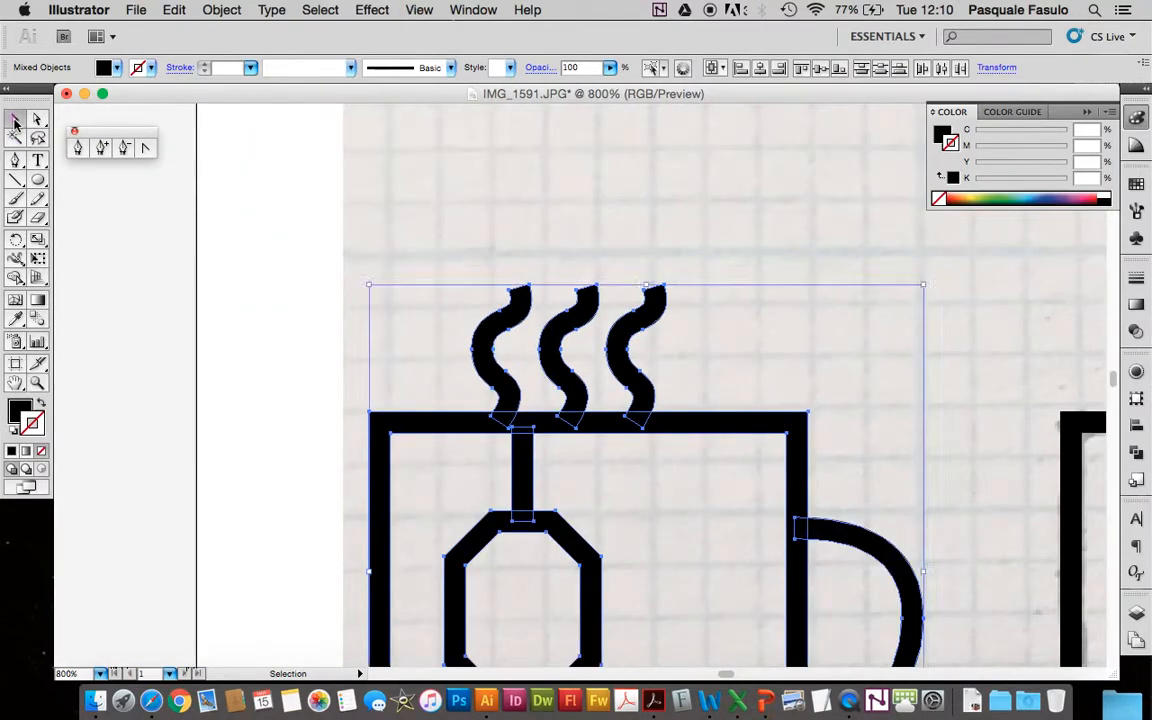
{"action": "left_click", "coordinate": [326, 391]}
{"action": "scroll", "coordinate": [326, 391], "scroll_direction": "down", "scroll_amount": 5}
{"action": "scroll", "coordinate": [326, 391], "scroll_direction": "down", "scroll_amount": 1}
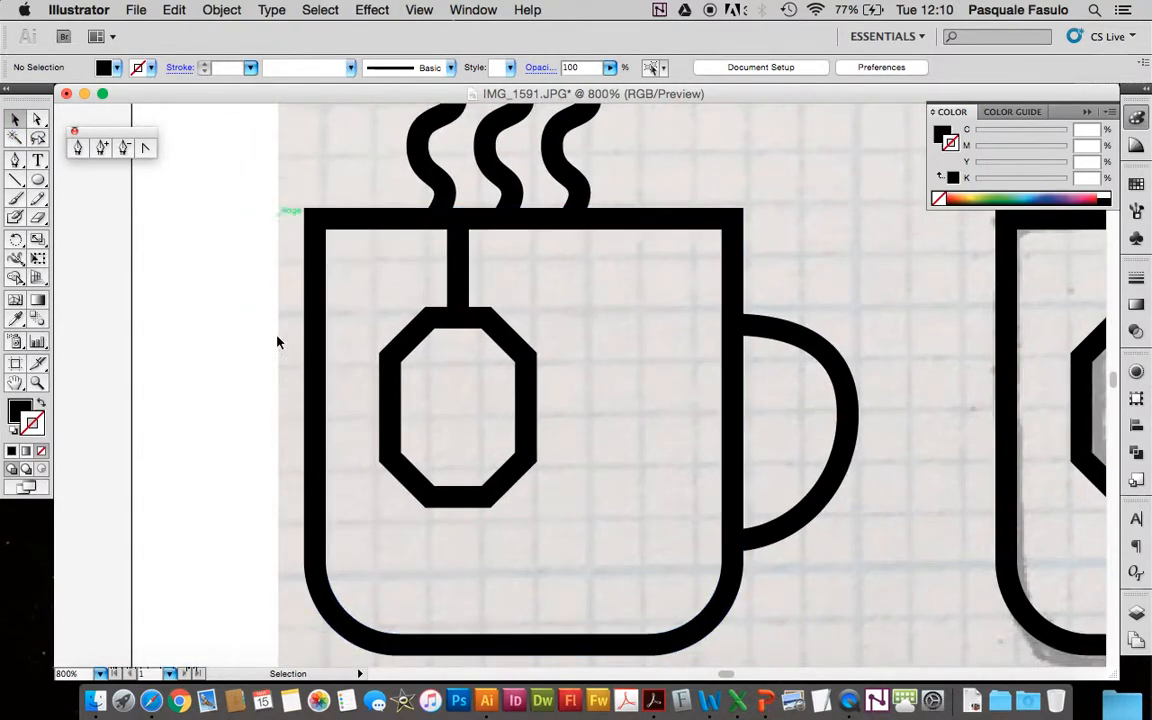
{"action": "left_click", "coordinate": [488, 327]}
{"action": "left_click", "coordinate": [806, 293]}
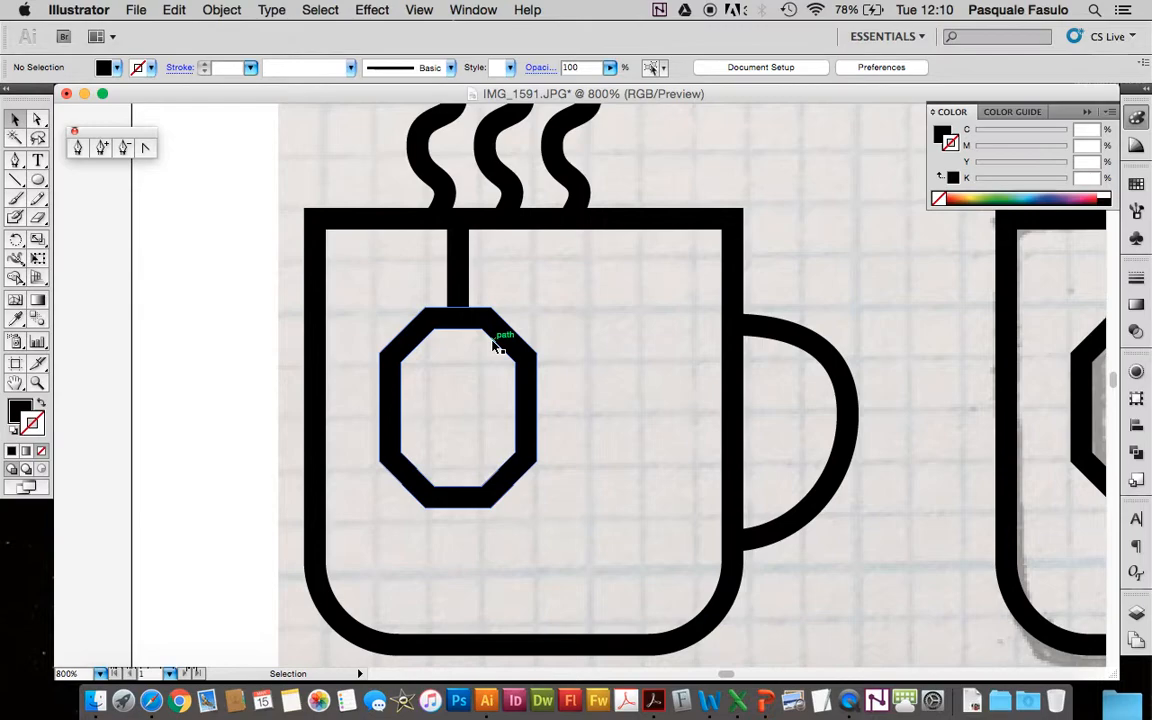
{"action": "left_click", "coordinate": [763, 330]}
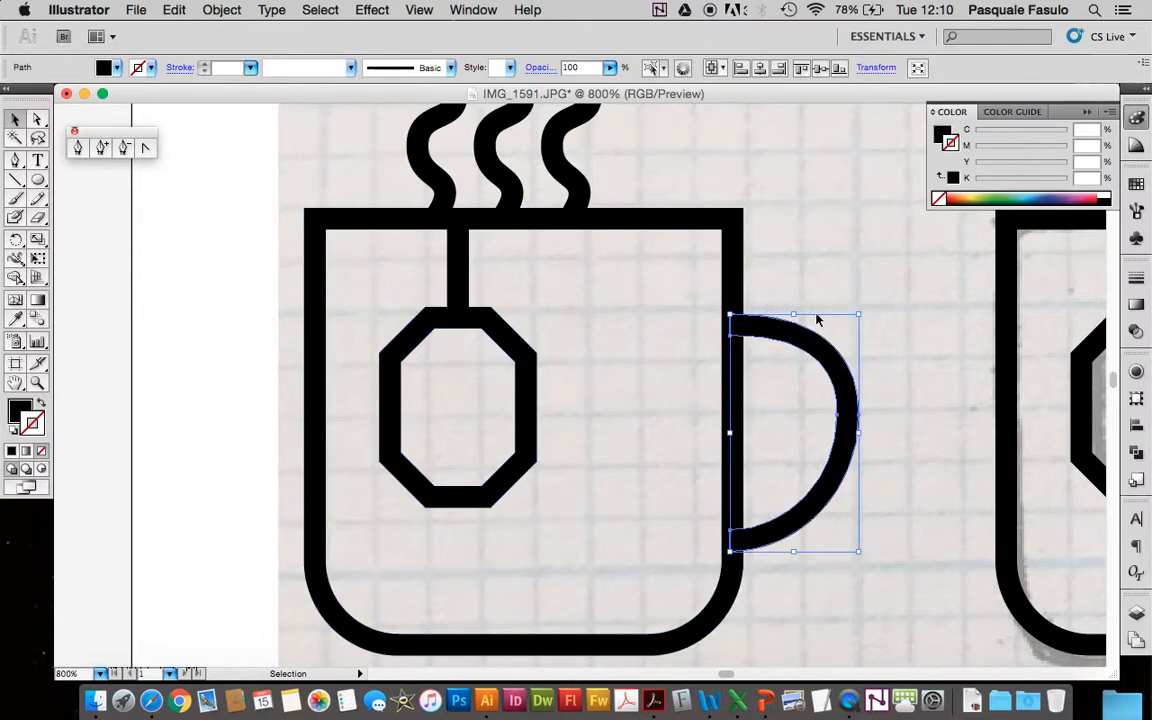
Select the whole outlined mug and place a duplicate to its left, extending past the artboard edge.
{"action": "key", "text": "super+minus"}
{"action": "key", "text": "super+minus"}
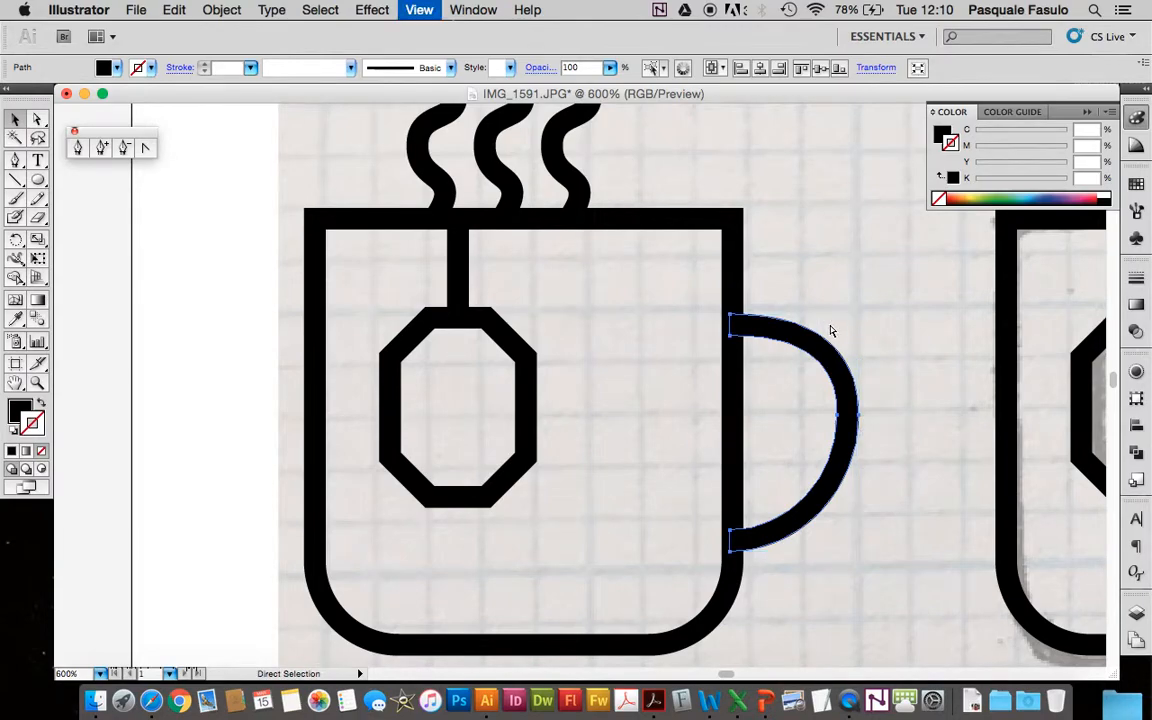
{"action": "scroll", "coordinate": [830, 328], "scroll_direction": "right", "scroll_amount": 2}
{"action": "left_click", "coordinate": [812, 416]}
{"action": "left_click", "coordinate": [590, 312]}
{"action": "left_click_drag", "start_coordinate": [381, 212], "coordinate": [637, 498]}
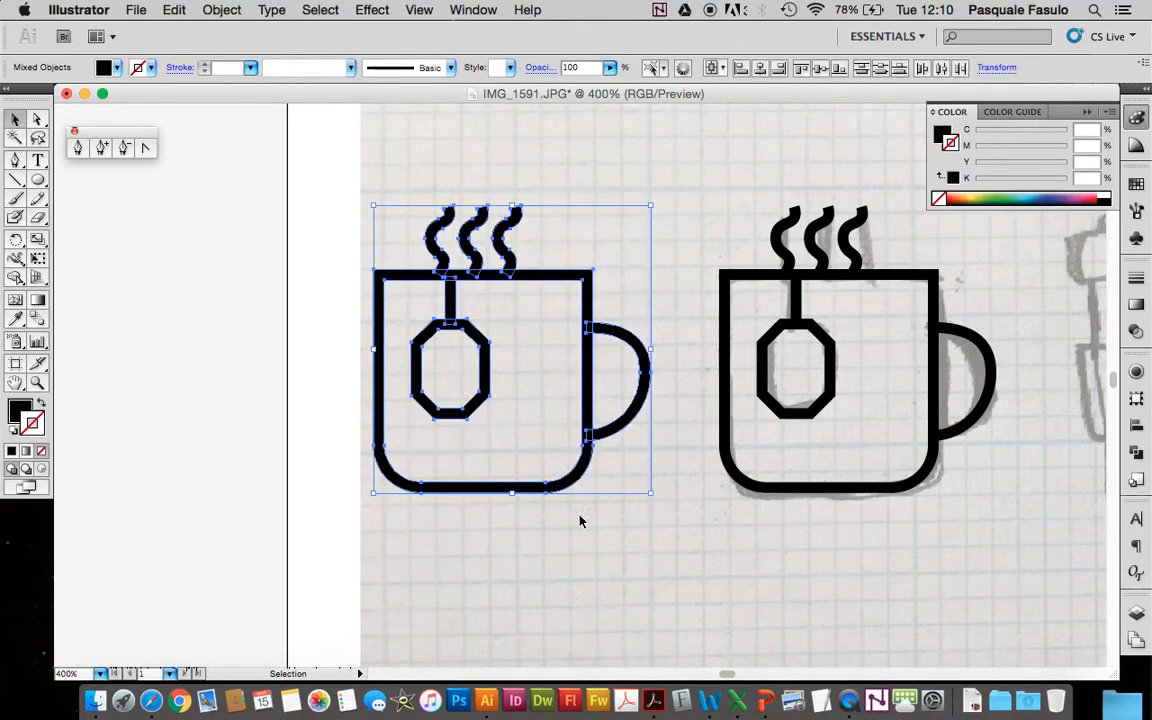
{"action": "scroll", "coordinate": [690, 344], "scroll_direction": "left", "scroll_amount": 3}
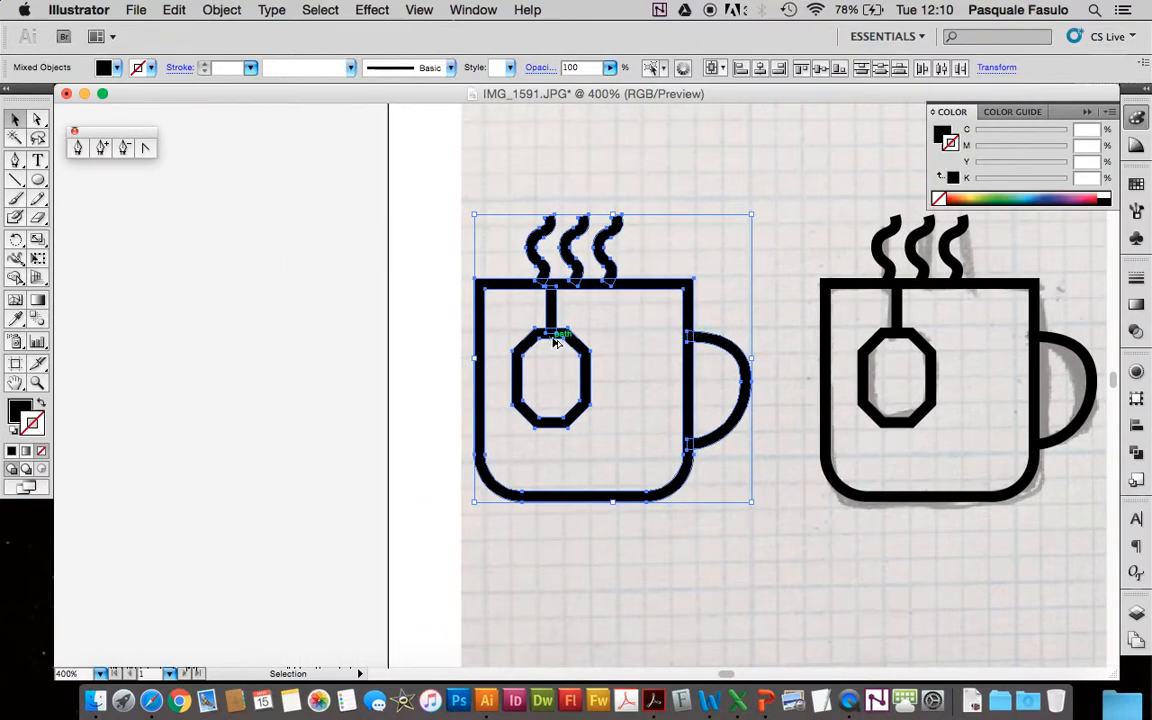
{"action": "left_click_drag", "start_coordinate": [556, 340], "coordinate": [231, 340]}
{"action": "scroll", "coordinate": [376, 464], "scroll_direction": "left", "scroll_amount": 5}
{"action": "scroll", "coordinate": [376, 464], "scroll_direction": "down", "scroll_amount": 2}
{"action": "left_click", "coordinate": [496, 537]}
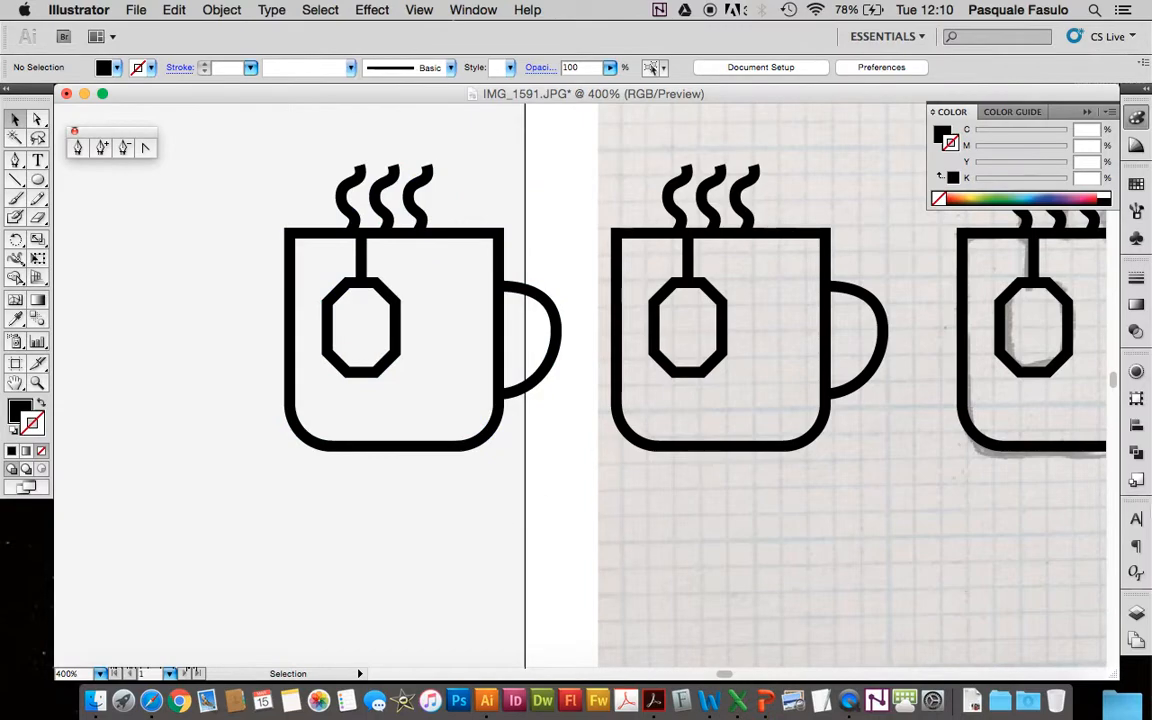
Show the Pathfinder options and unite all shapes of the leftmost mug copy into one.
{"action": "left_click", "coordinate": [473, 9]}
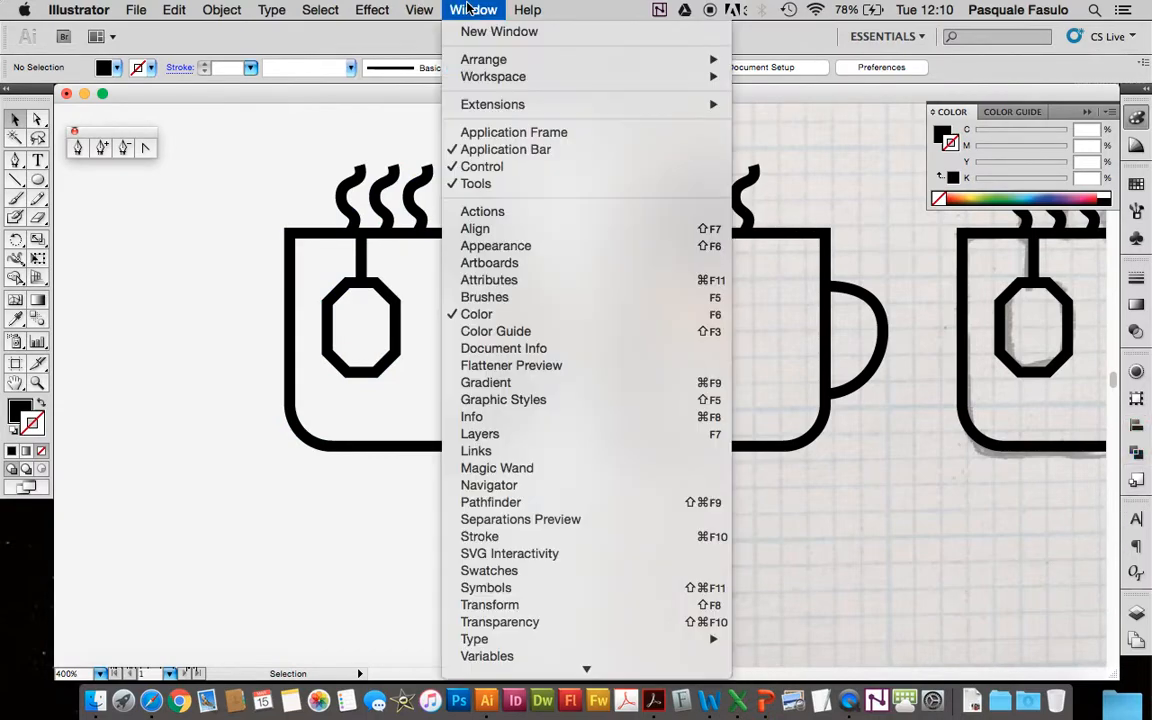
{"action": "left_click", "coordinate": [490, 502]}
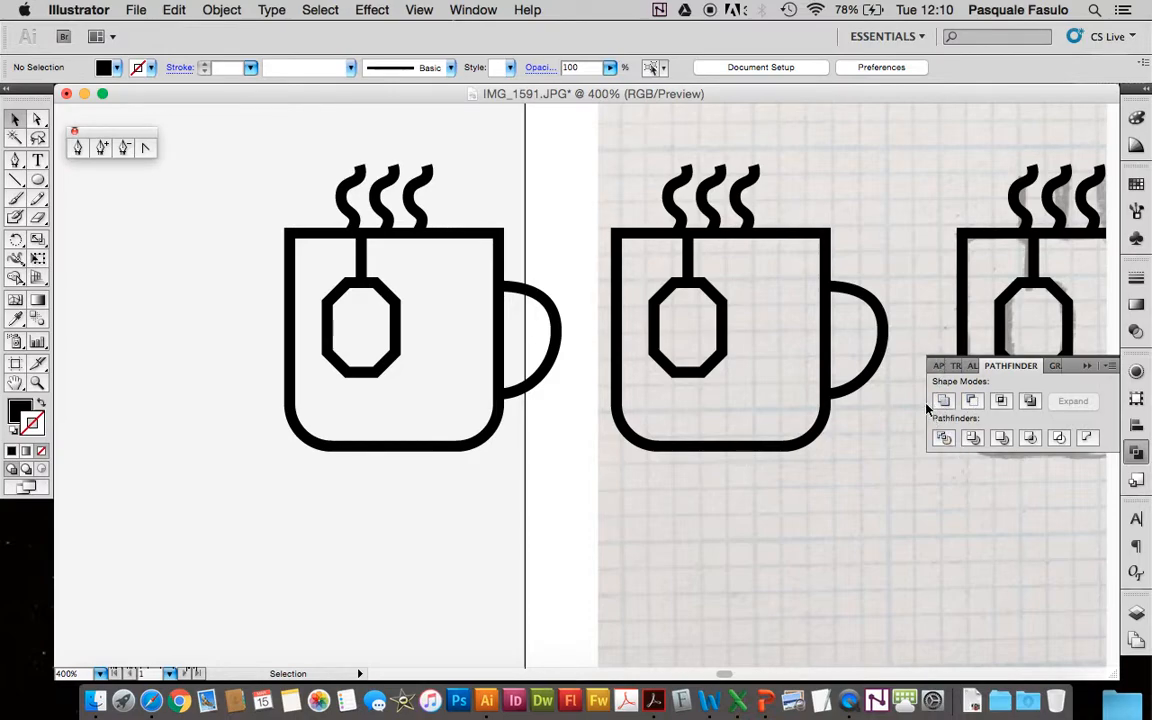
{"action": "left_click_drag", "start_coordinate": [362, 228], "coordinate": [573, 496]}
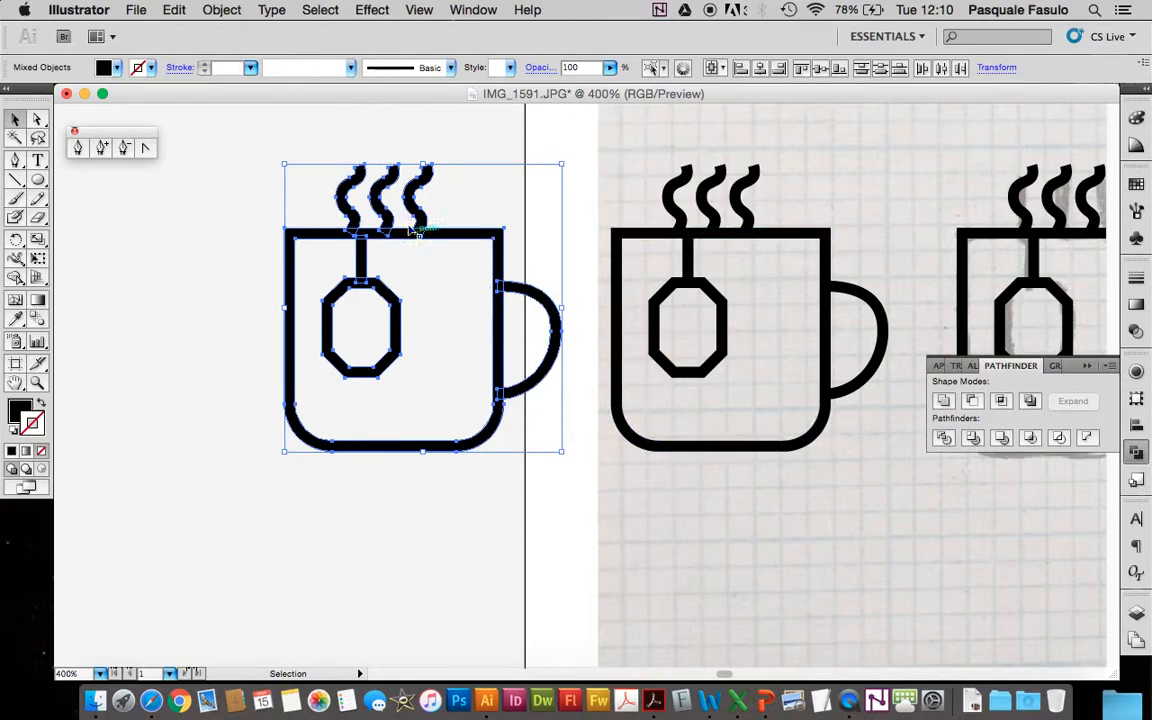
{"action": "left_click", "coordinate": [943, 402]}
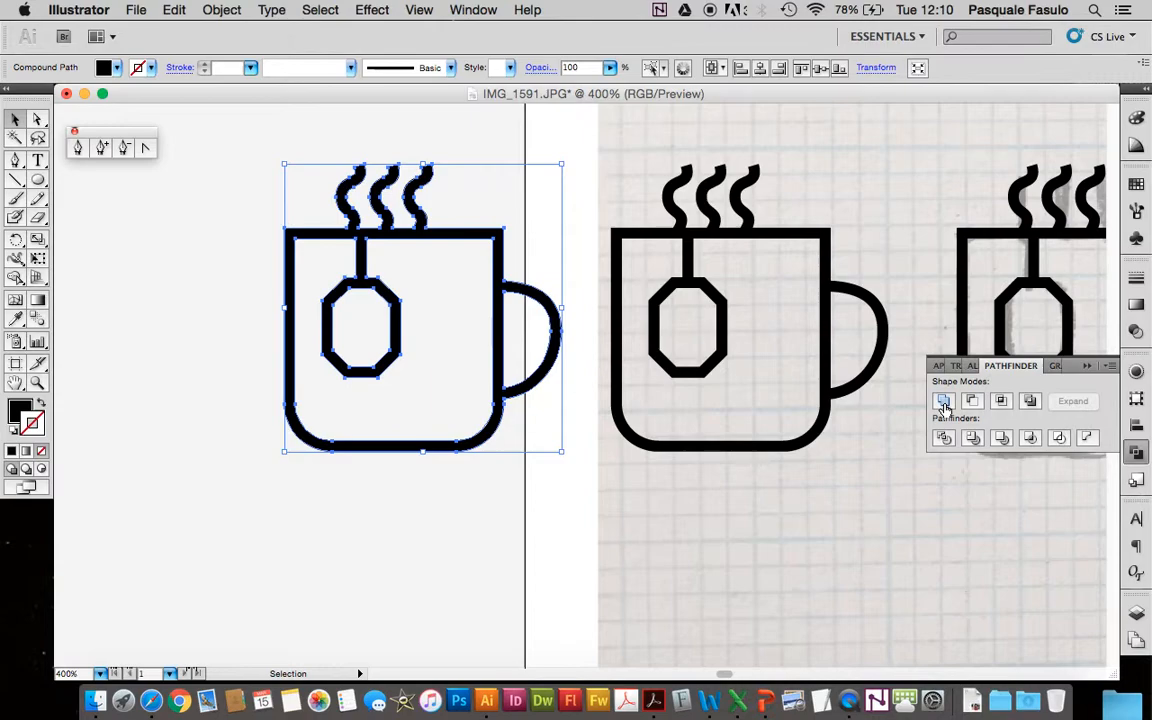
Undo the union of the leftmost mug's shapes and unite them again in a closer view.
{"action": "key", "text": "super+z"}
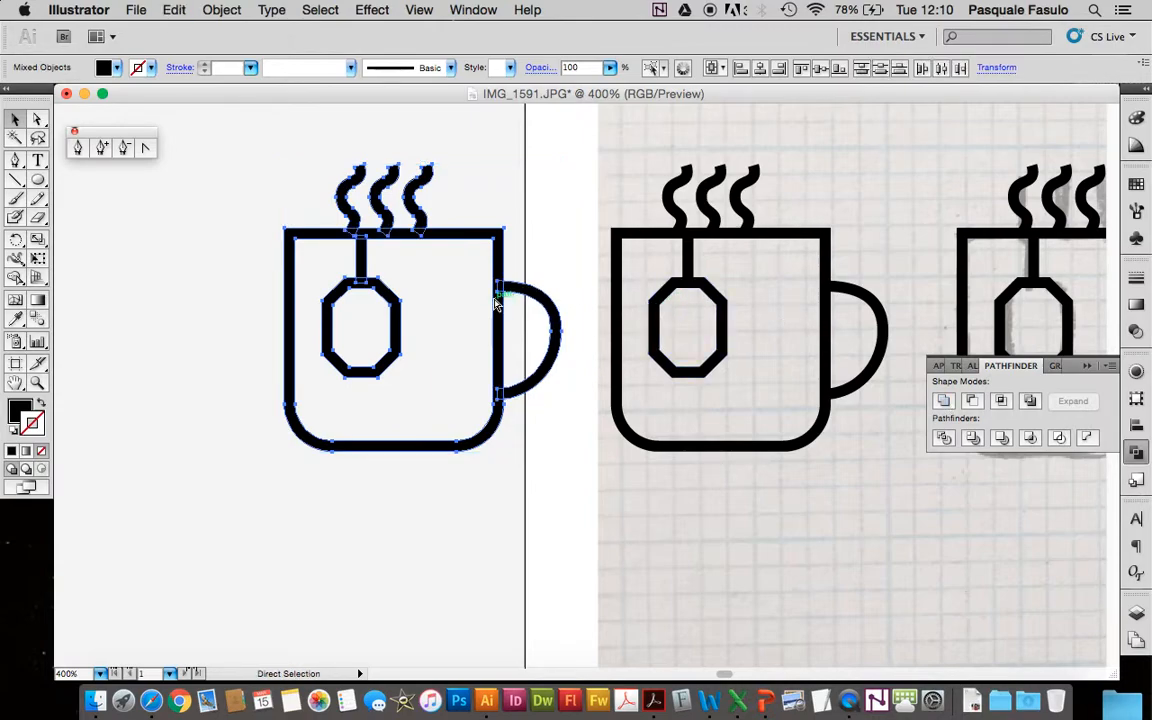
{"action": "key", "text": "super+equal"}
{"action": "scroll", "coordinate": [494, 304], "scroll_direction": "left", "scroll_amount": 5}
{"action": "scroll", "coordinate": [494, 304], "scroll_direction": "up", "scroll_amount": 2}
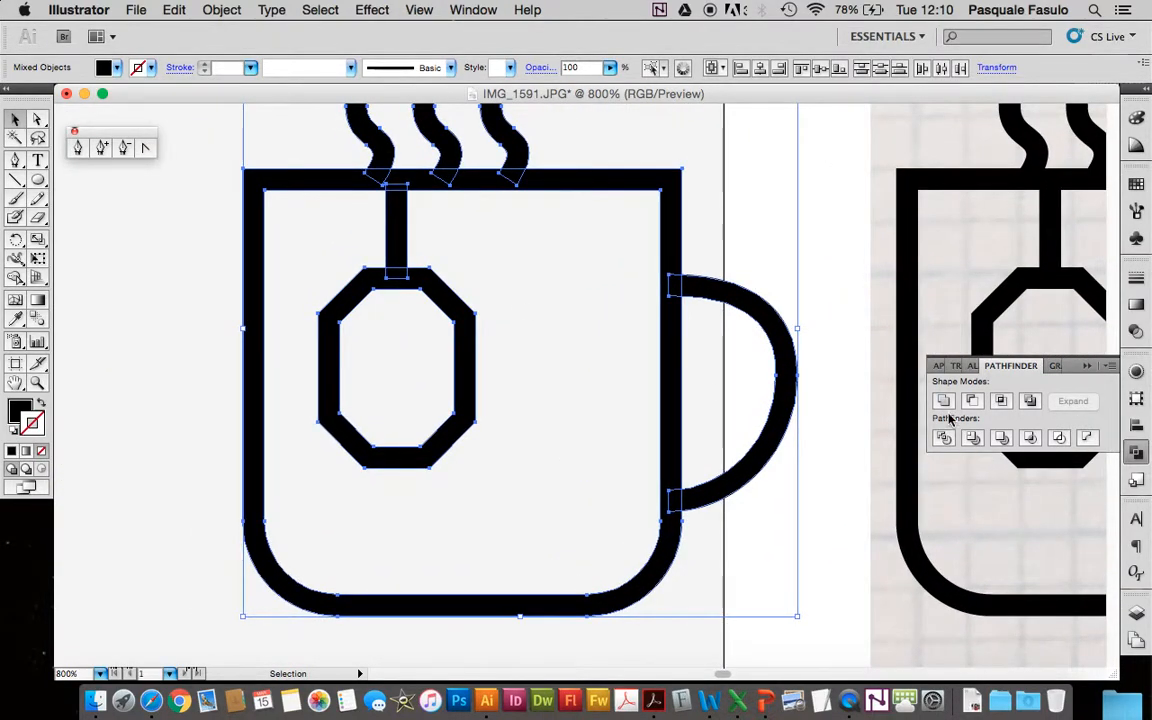
{"action": "left_click", "coordinate": [943, 402]}
Examine the joins of the united mug and compare it with the two unmerged versions beside it.
{"action": "left_click", "coordinate": [710, 137]}
{"action": "left_click", "coordinate": [676, 255]}
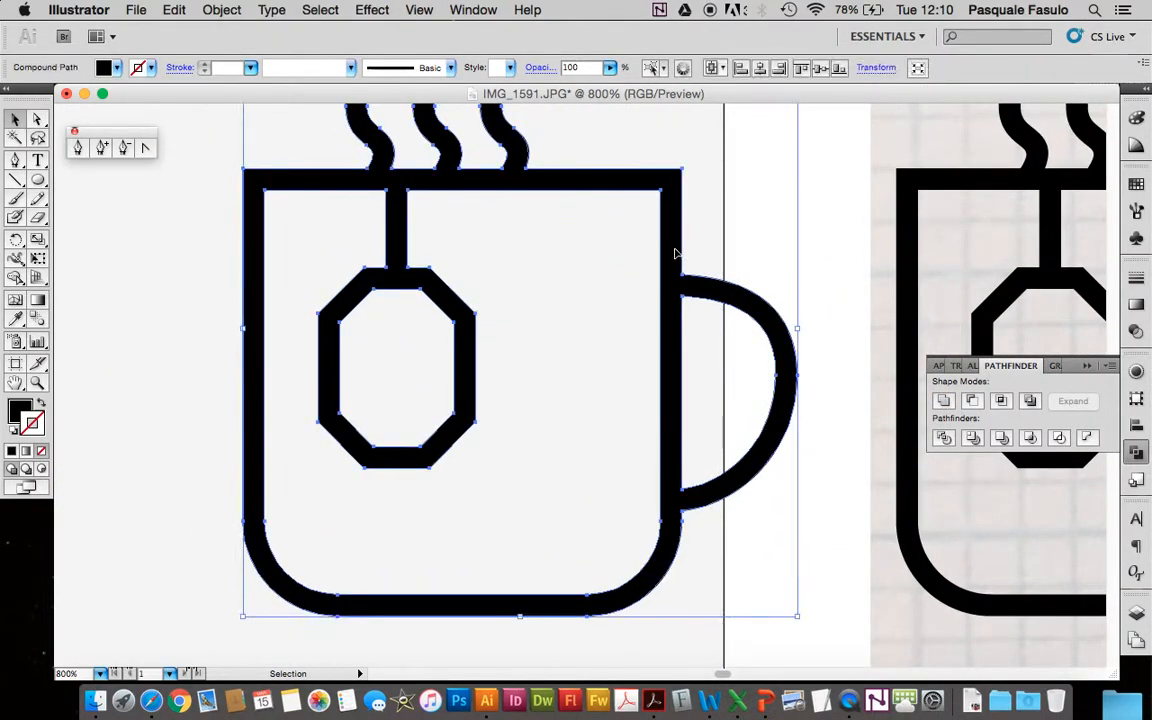
{"action": "left_click", "coordinate": [730, 276]}
{"action": "left_click", "coordinate": [724, 300]}
{"action": "key", "text": "super+minus"}
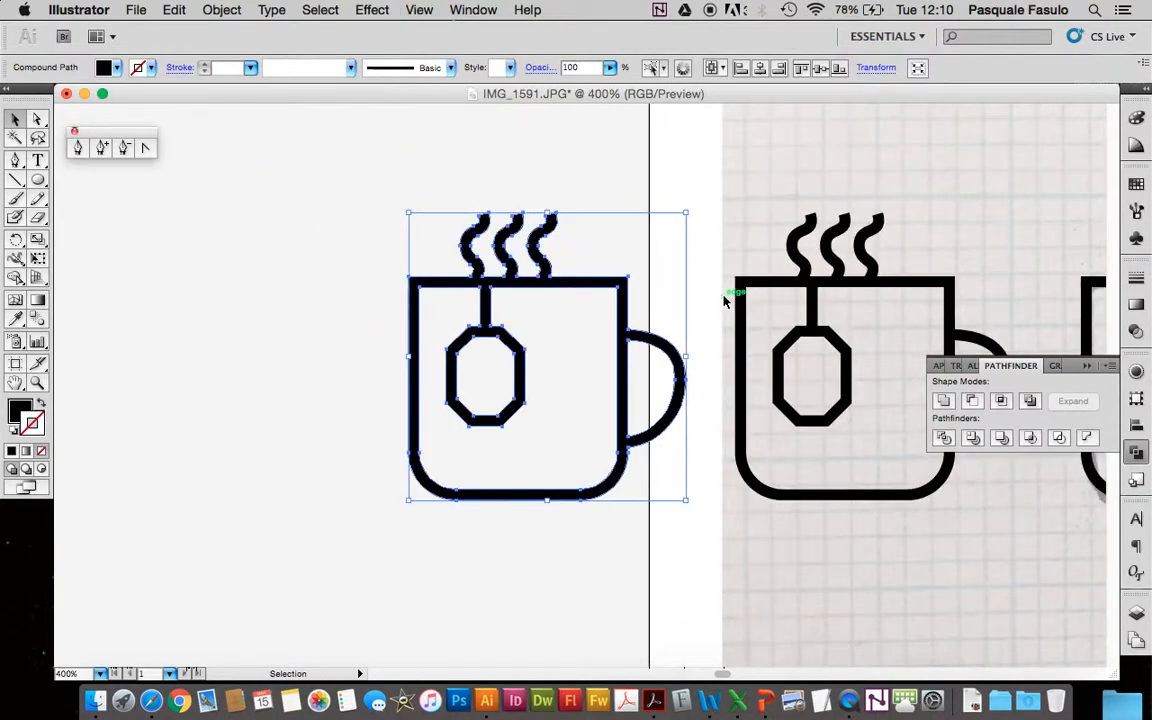
{"action": "key", "text": "super+minus"}
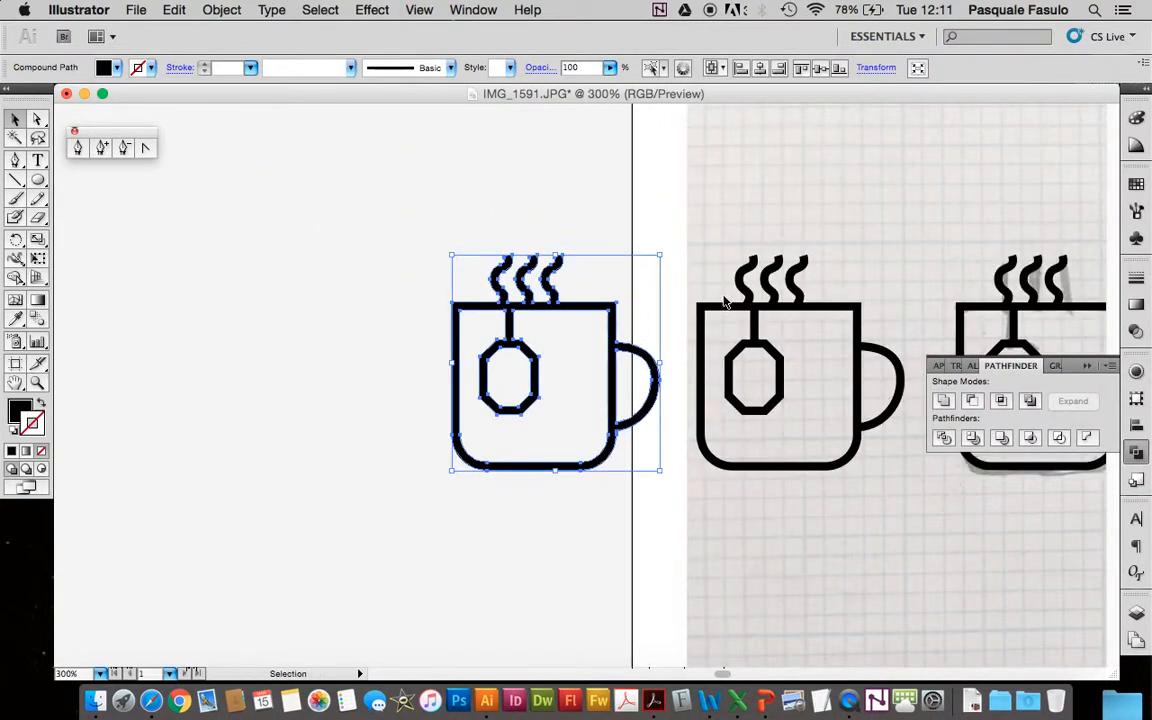
{"action": "scroll", "coordinate": [728, 300], "scroll_direction": "right", "scroll_amount": 2}
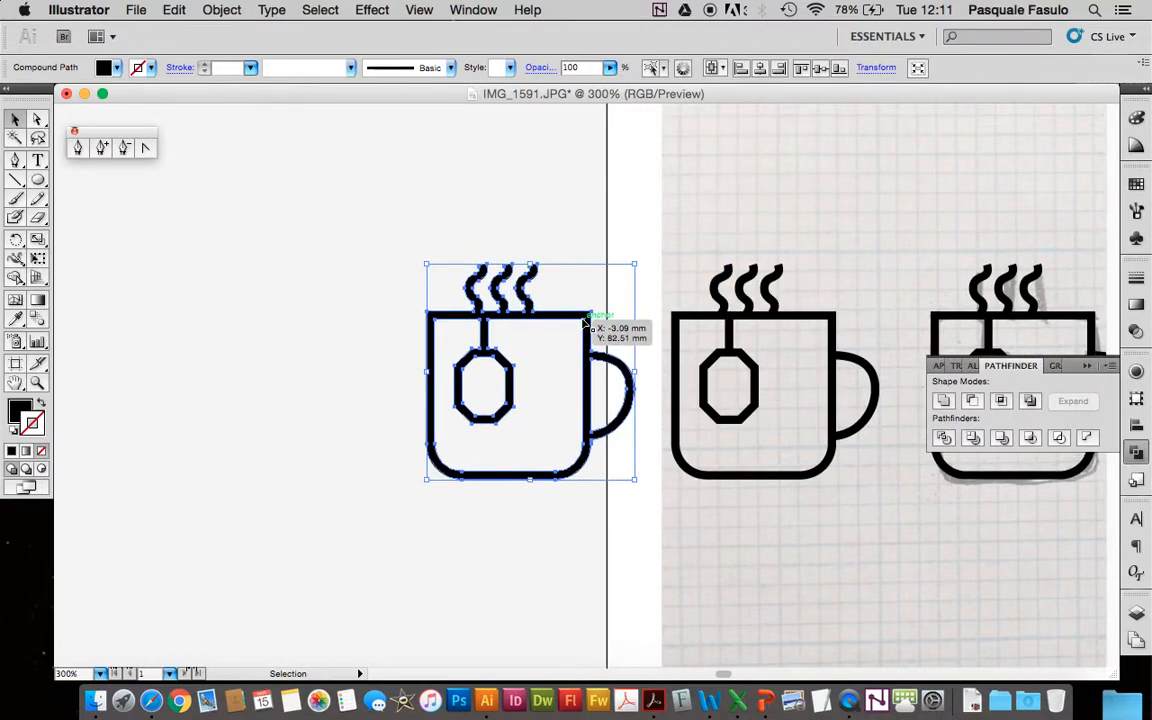
{"action": "scroll", "coordinate": [586, 324], "scroll_direction": "right", "scroll_amount": 2}
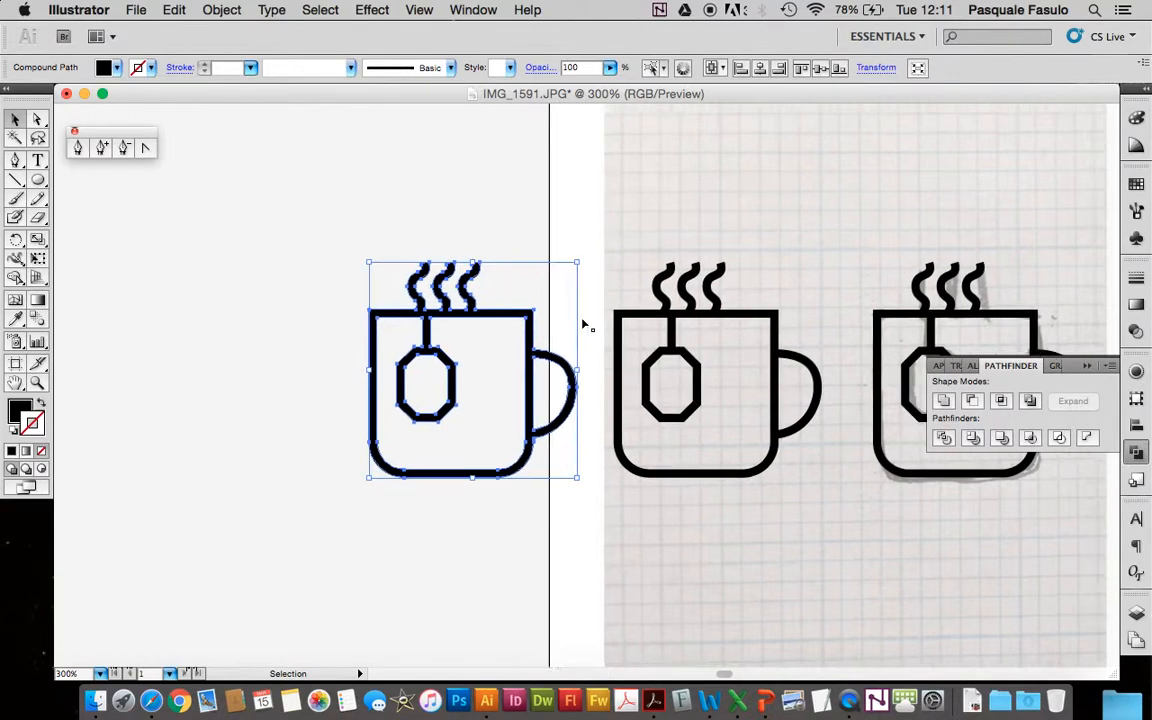
Deselect the united mug in a wider view, select it once as a single compound path, and clear the selection.
{"action": "left_click", "coordinate": [583, 262]}
{"action": "key", "text": "super+minus"}
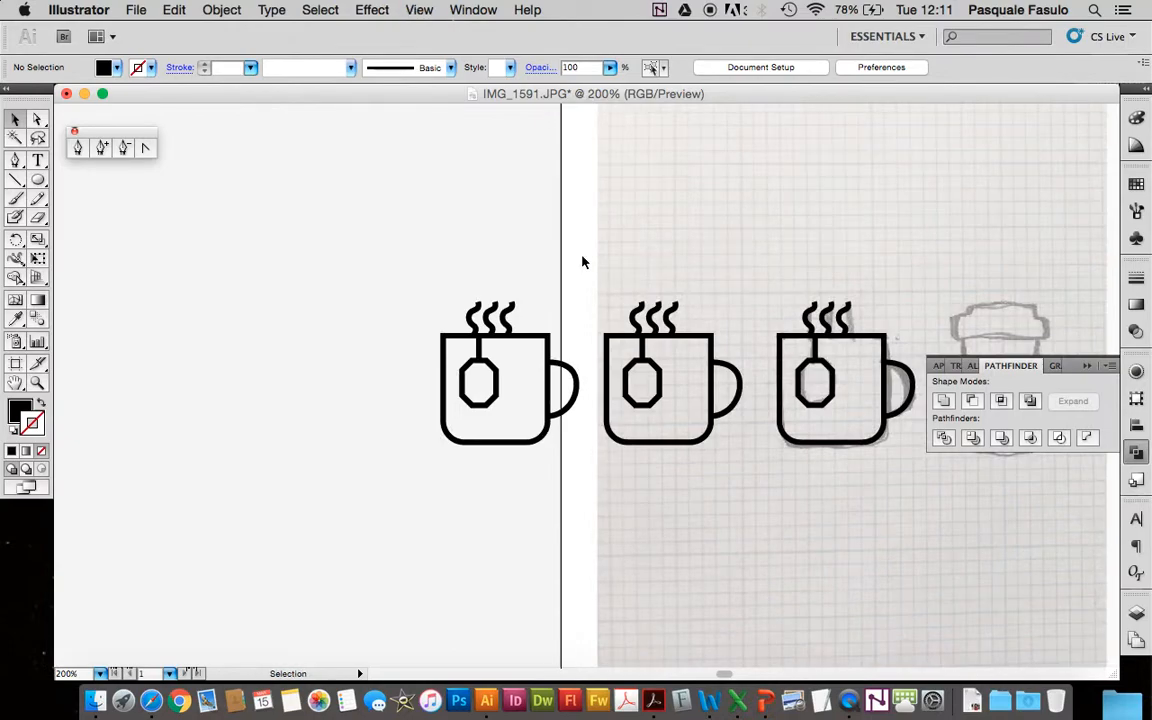
{"action": "scroll", "coordinate": [584, 262], "scroll_direction": "right", "scroll_amount": 3}
{"action": "scroll", "coordinate": [584, 262], "scroll_direction": "down", "scroll_amount": 1}
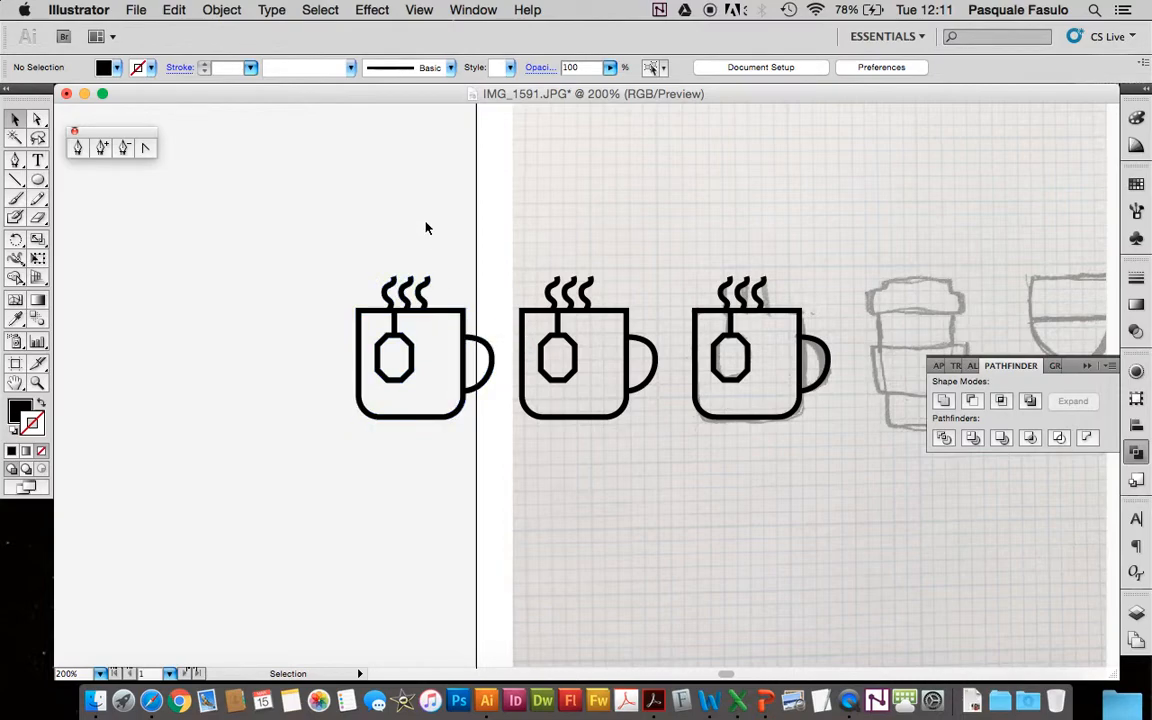
{"action": "left_click", "coordinate": [359, 338]}
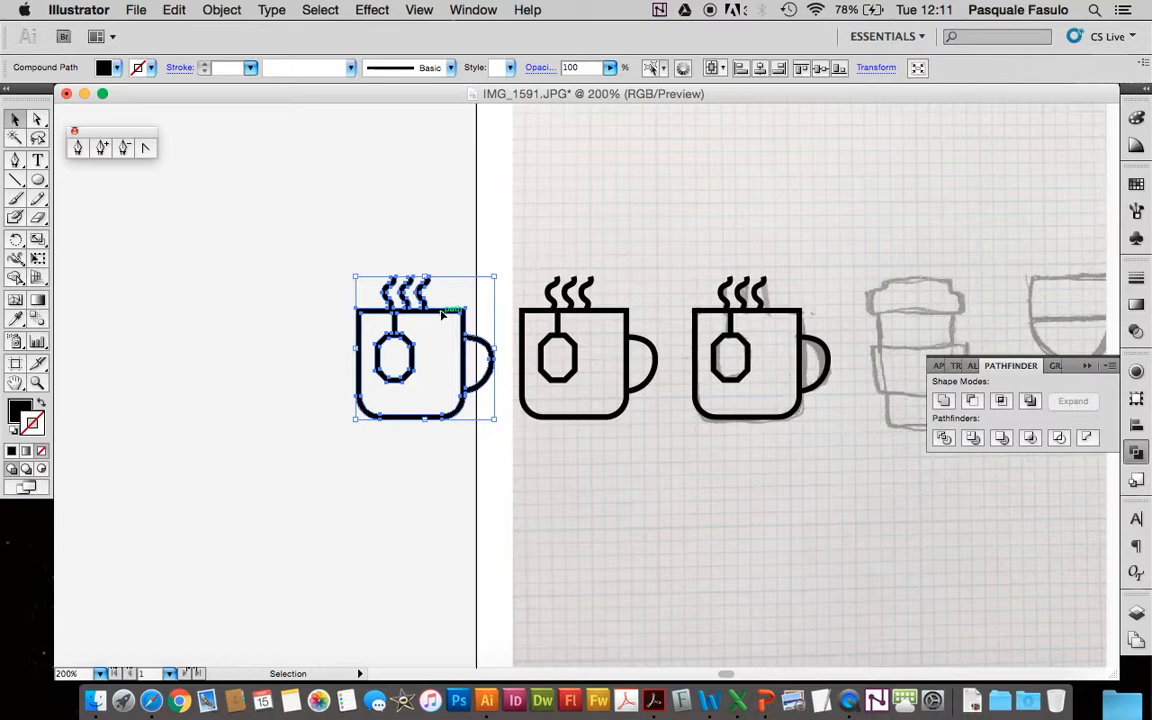
{"action": "left_click", "coordinate": [432, 203]}
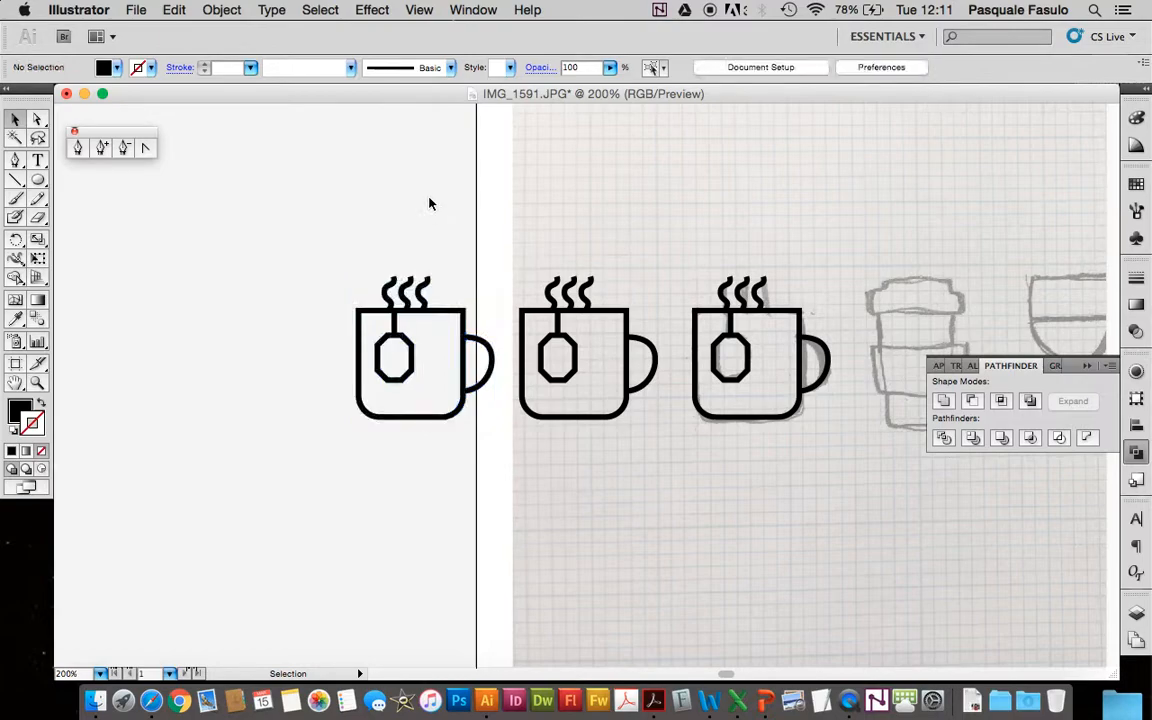
Collapse the Pathfinder options so the whole row of mugs and remaining drink sketches is unobstructed.
{"action": "scroll", "coordinate": [588, 398], "scroll_direction": "right", "scroll_amount": 5}
{"action": "scroll", "coordinate": [588, 398], "scroll_direction": "down", "scroll_amount": 1}
{"action": "key", "text": "super+minus"}
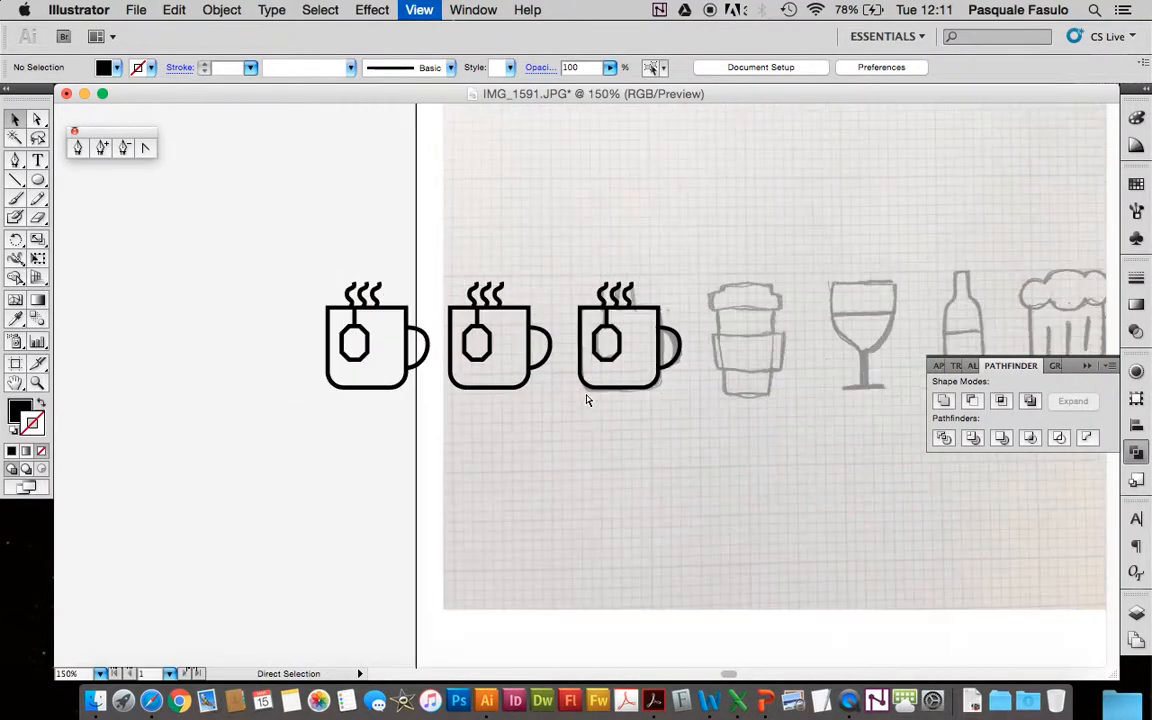
{"action": "scroll", "coordinate": [586, 400], "scroll_direction": "right", "scroll_amount": 5}
{"action": "scroll", "coordinate": [586, 400], "scroll_direction": "down", "scroll_amount": 1}
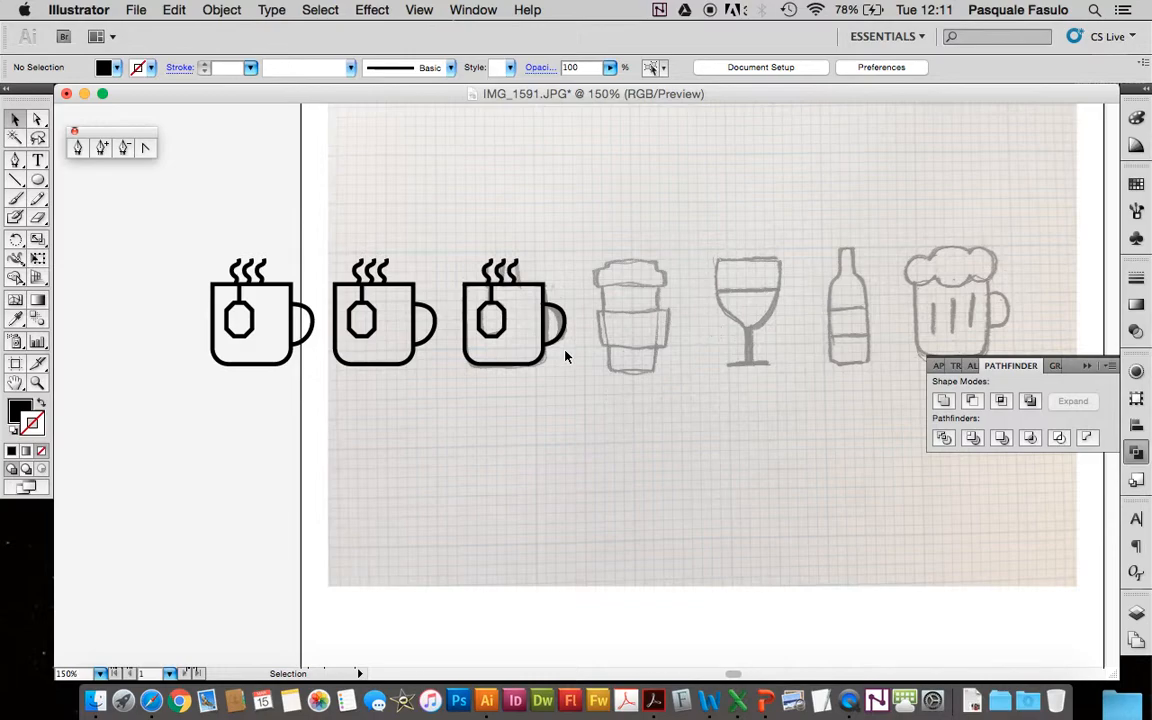
{"action": "scroll", "coordinate": [903, 367], "scroll_direction": "up", "scroll_amount": 1}
{"action": "scroll", "coordinate": [903, 367], "scroll_direction": "right", "scroll_amount": 1}
{"action": "left_click", "coordinate": [1087, 367]}
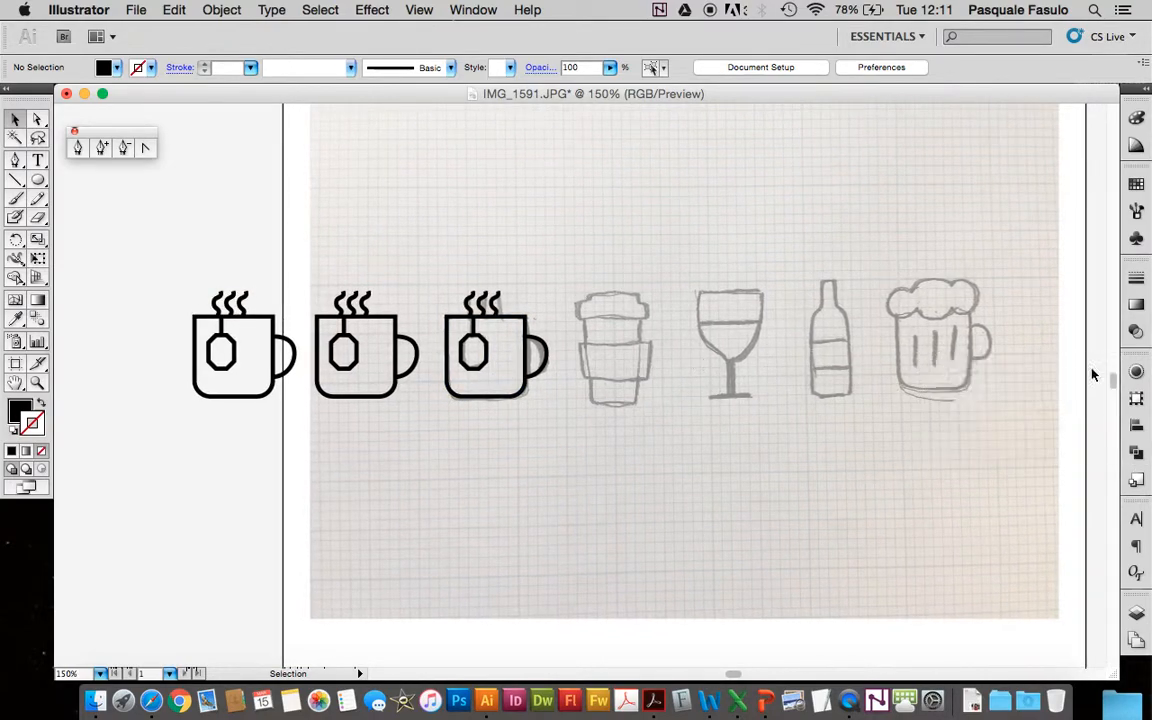
Compare the three mug versions, marking the leftmost united one with a selection and clearing it again.
{"action": "scroll", "coordinate": [303, 265], "scroll_direction": "up", "scroll_amount": 1}
{"action": "scroll", "coordinate": [303, 265], "scroll_direction": "left", "scroll_amount": 1}
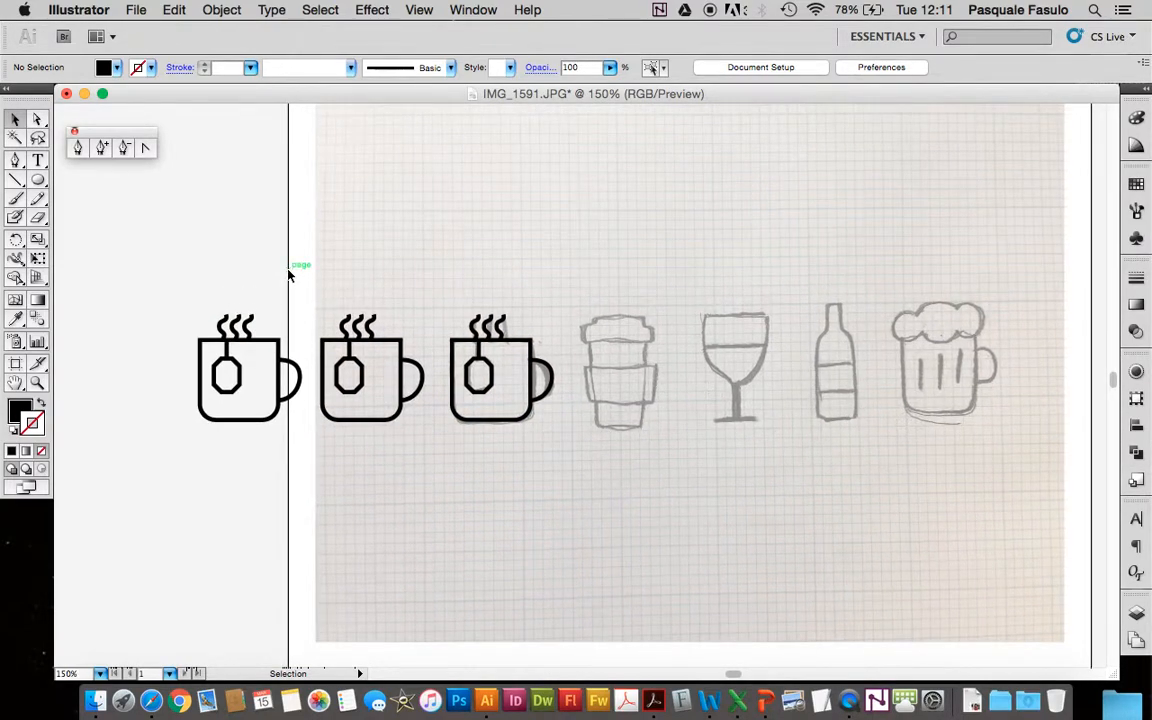
{"action": "left_click_drag", "start_coordinate": [181, 303], "coordinate": [300, 443]}
{"action": "left_click", "coordinate": [186, 296]}
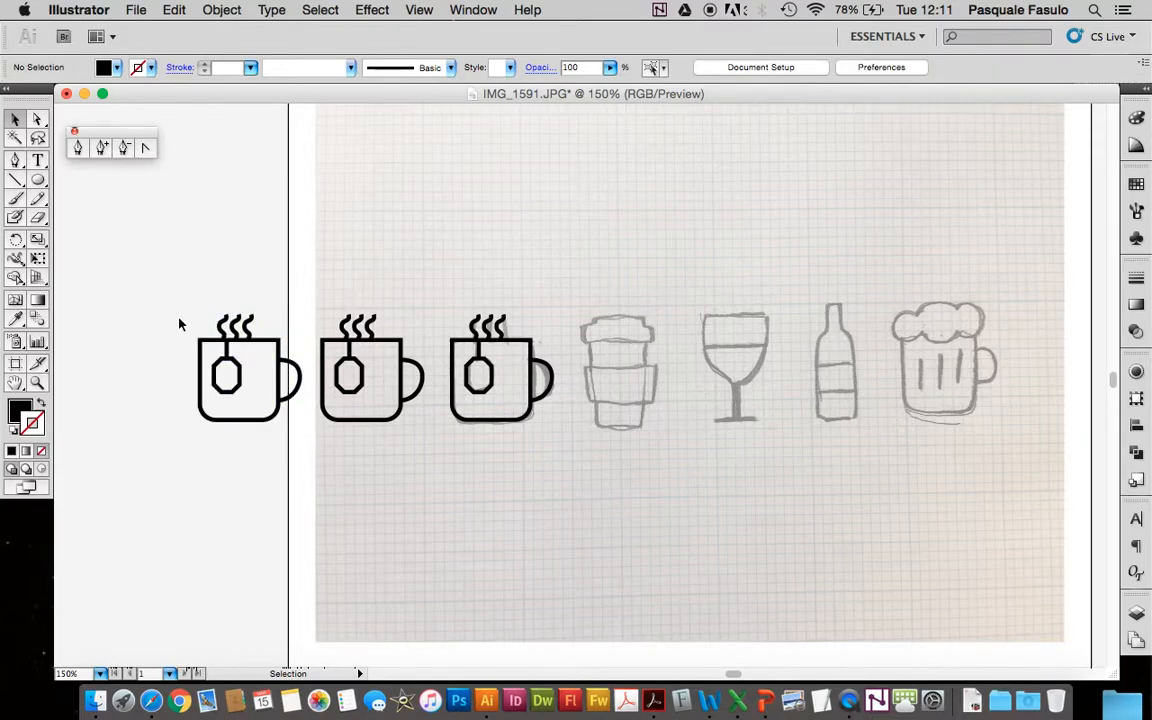